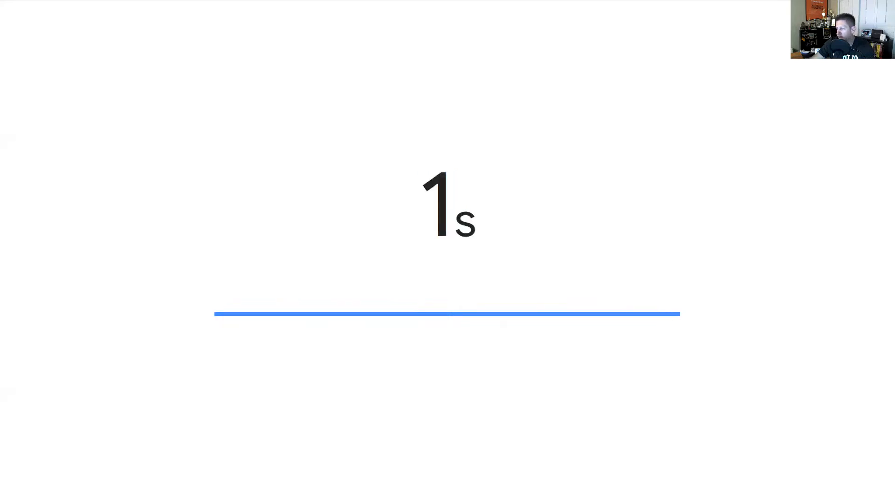
Step: Exit the finished countdown timer's full-screen view back to the 'countdown timer' results
mouse_move(693, 308)
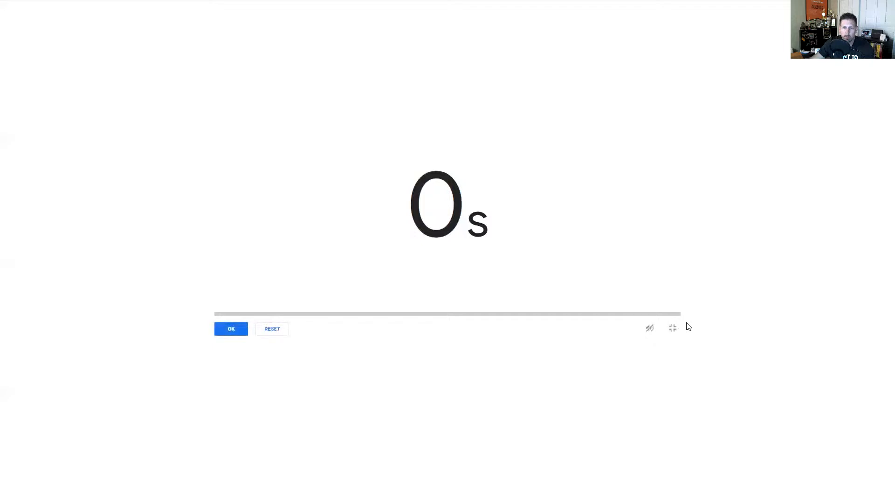
click(672, 330)
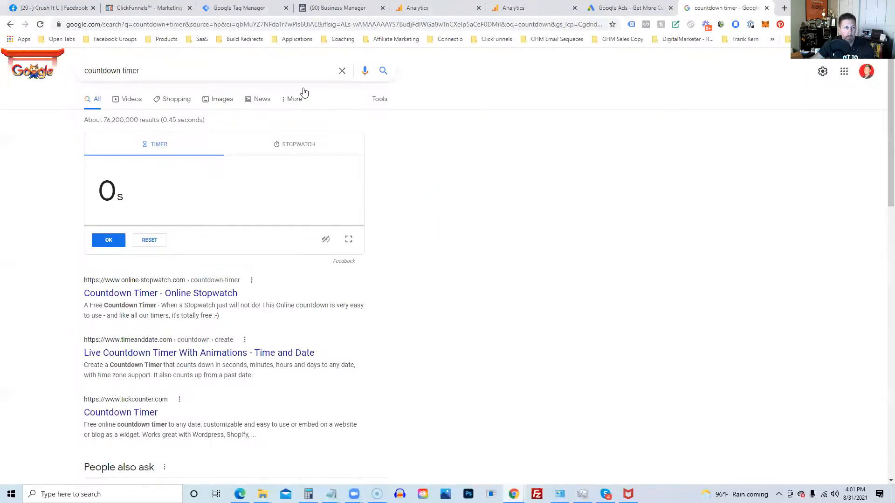
Step: Go to the Tag Manager accounts list and begin creating a new account
click(235, 11)
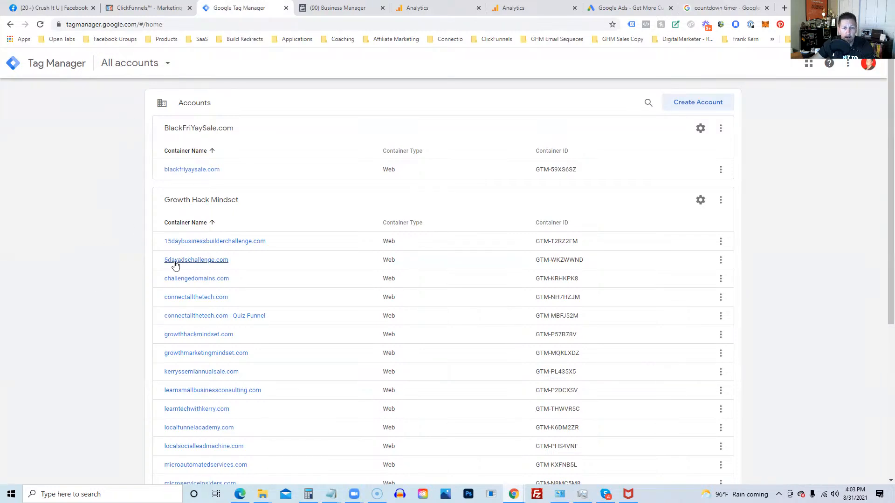
click(698, 106)
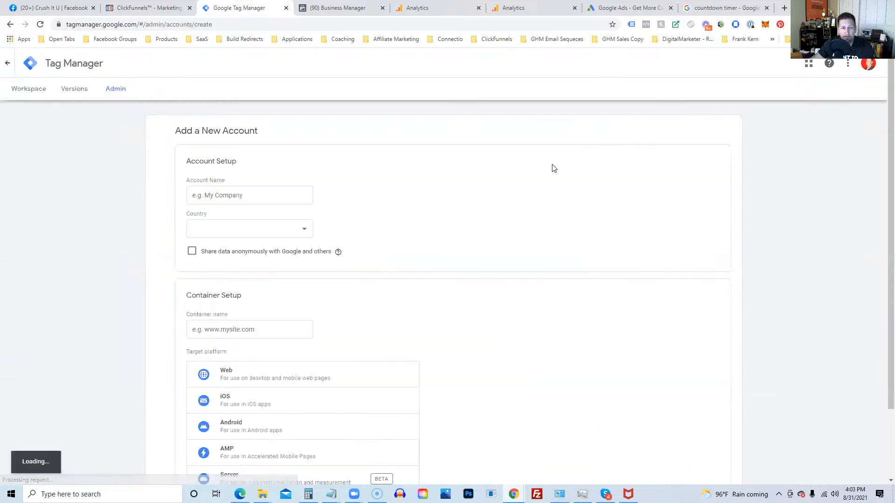
Step: Enter 'Your Business Name' as the account name, keeping United States as the country
click(211, 196)
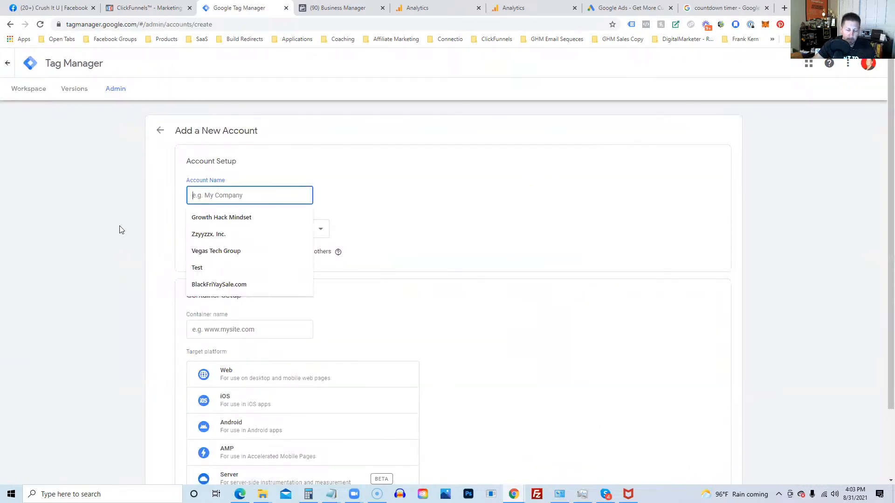
text(YOu)
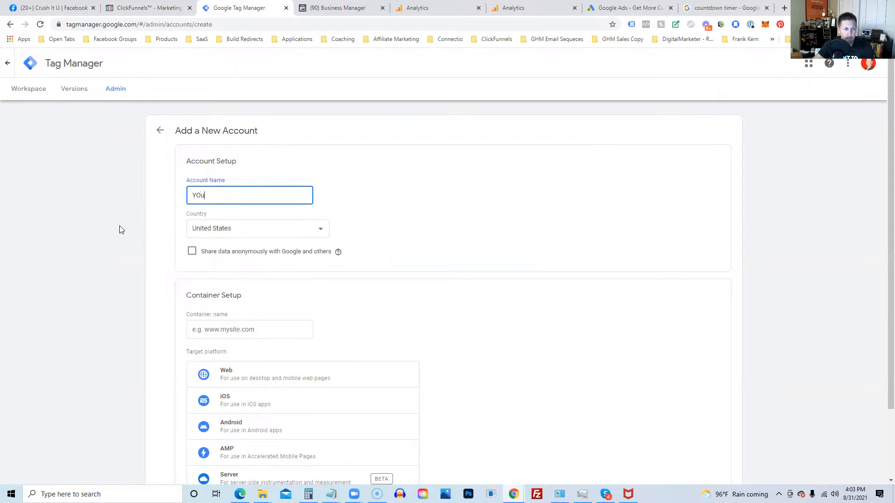
key(BackSpace)
key(BackSpace)
text(our Challenge)
key(BackSpace)
key(BackSpace)
key(BackSpace)
key(BackSpace)
key(BackSpace)
key(BackSpace)
key(BackSpace)
key(BackSpace)
key(BackSpace)
text(Business Name)
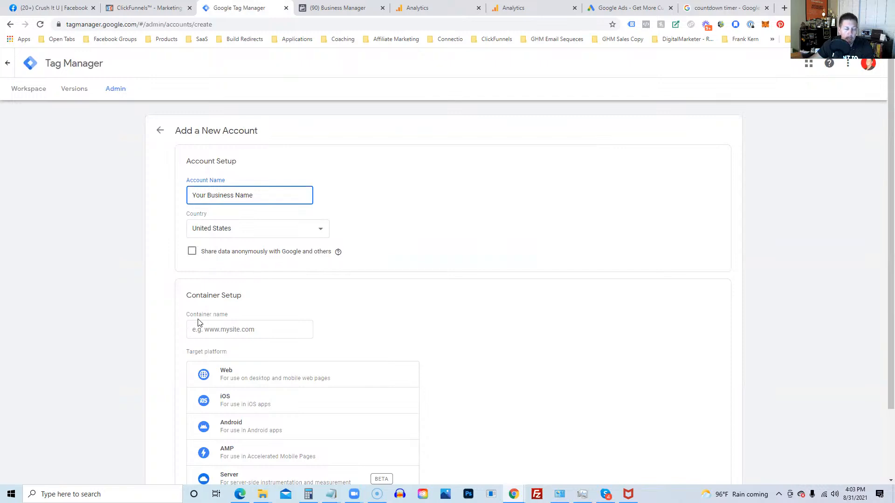
scroll(191, 313, down, 1)
click(194, 283)
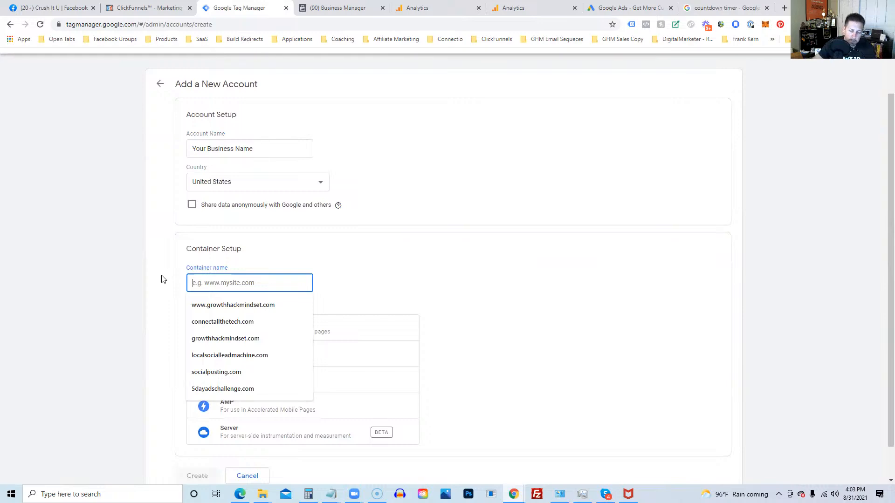
text(your)
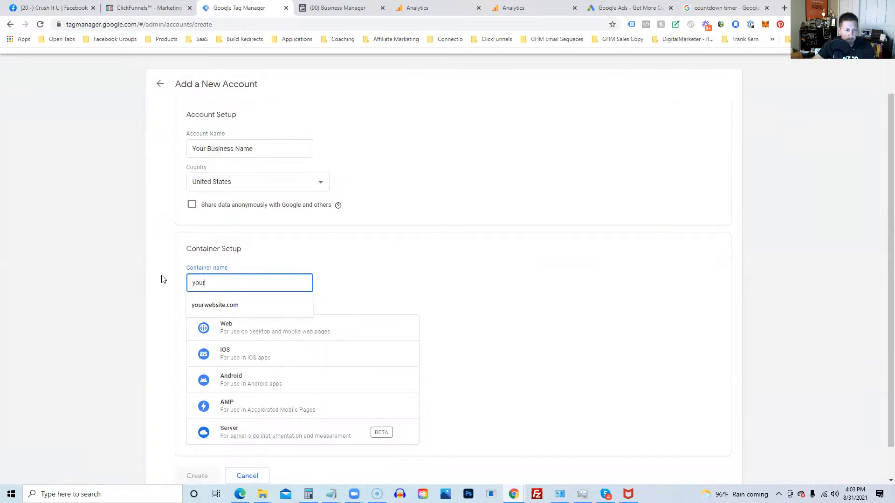
key(Down)
key(Tab)
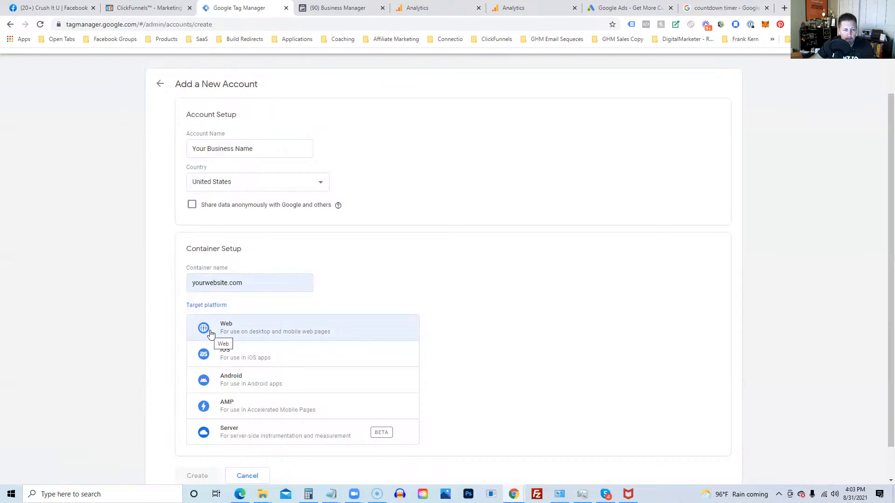
scroll(640, 382, down, 1)
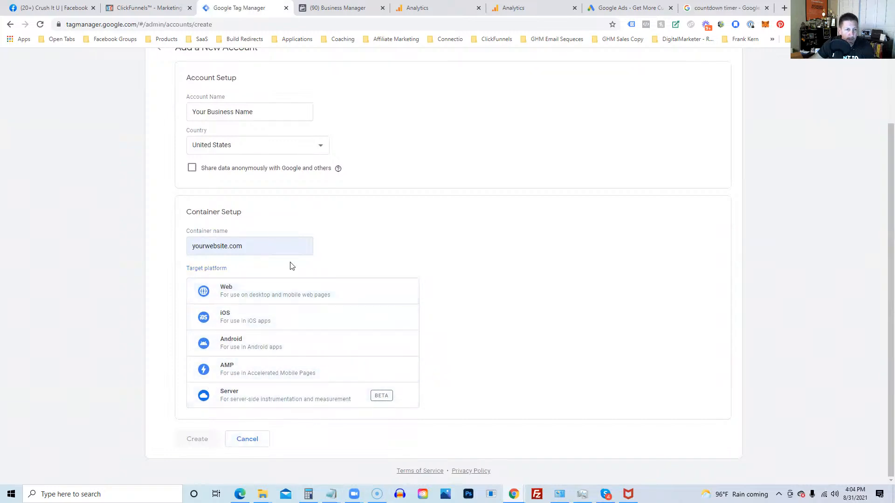
click(272, 247)
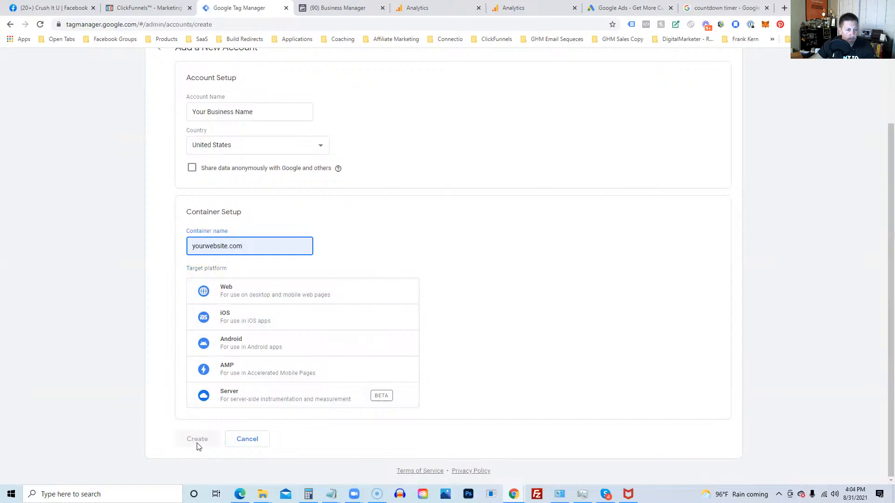
scroll(178, 359, up, 2)
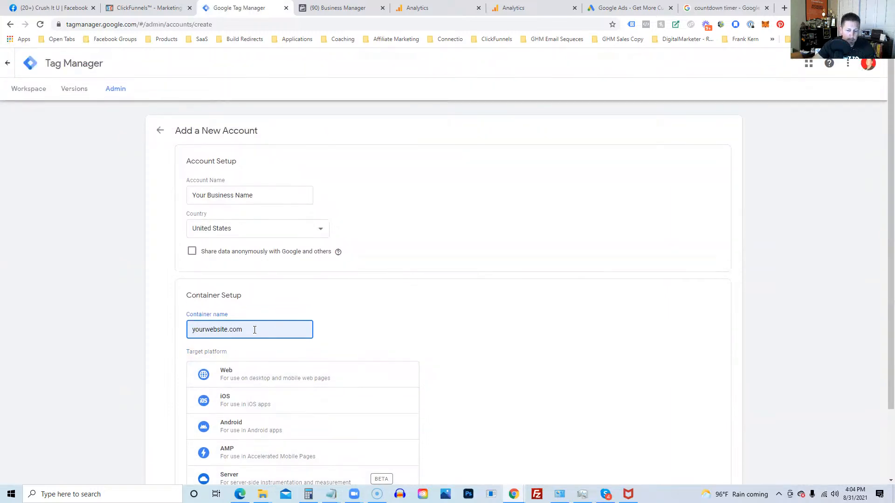
key(Home)
text(www.)
scroll(387, 314, down, 2)
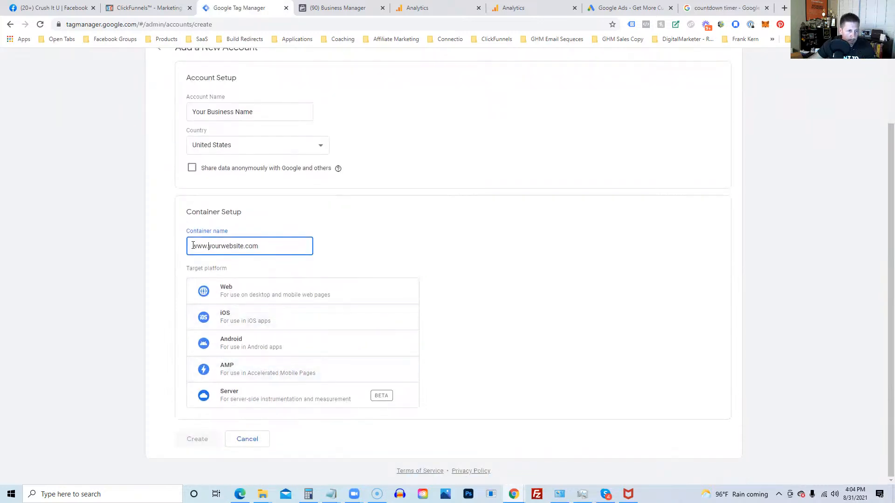
click(193, 246)
text(http)
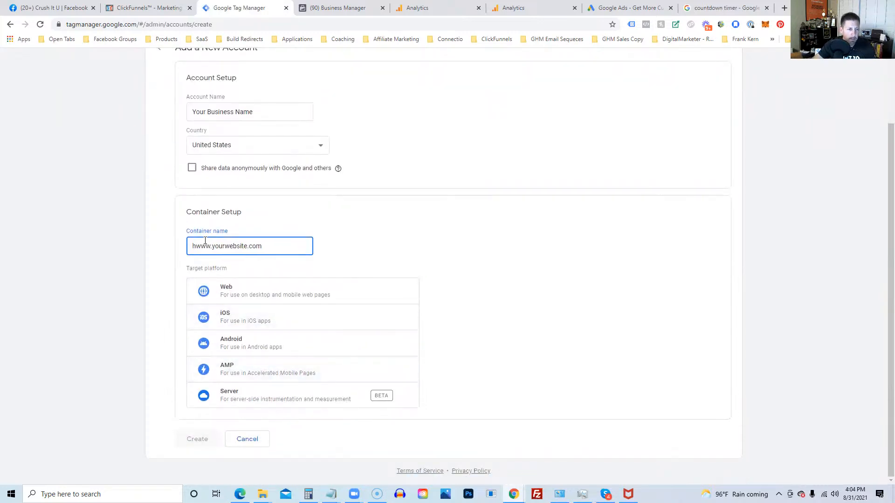
text(://)
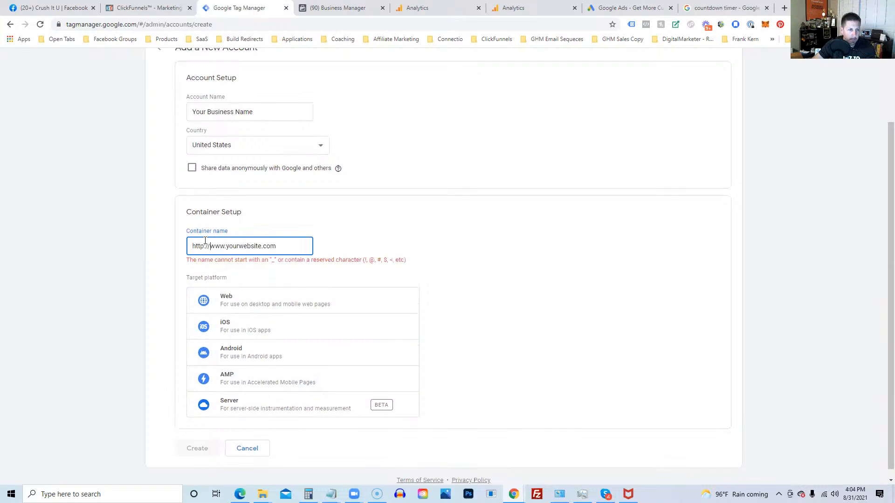
key(BackSpace)
key(BackSpace)
key(BackSpace)
key(BackSpace)
key(BackSpace)
key(BackSpace)
key(BackSpace)
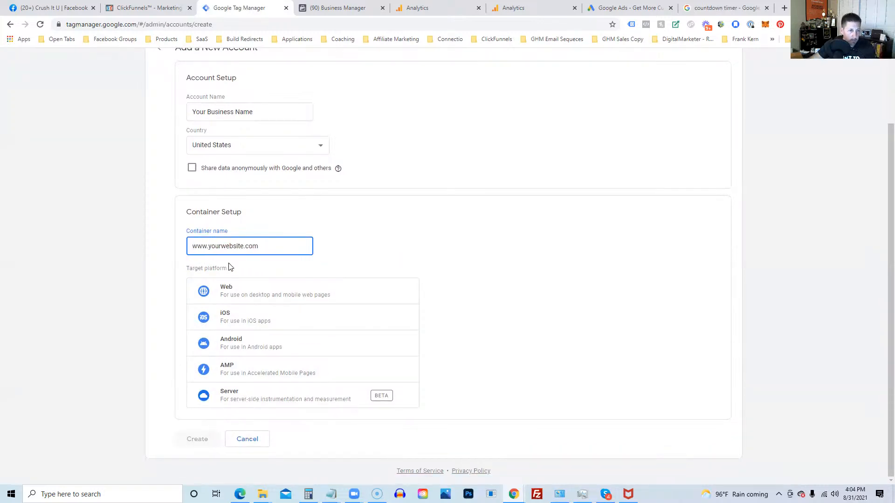
Step: Change the container name to yourdomain.com and choose Web as the target platform
drag(209, 245, 273, 250)
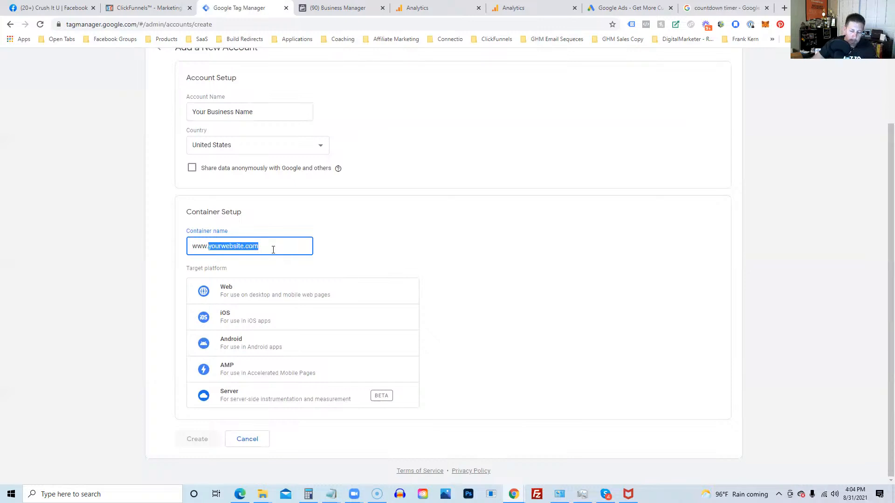
text(yourdomain.c)
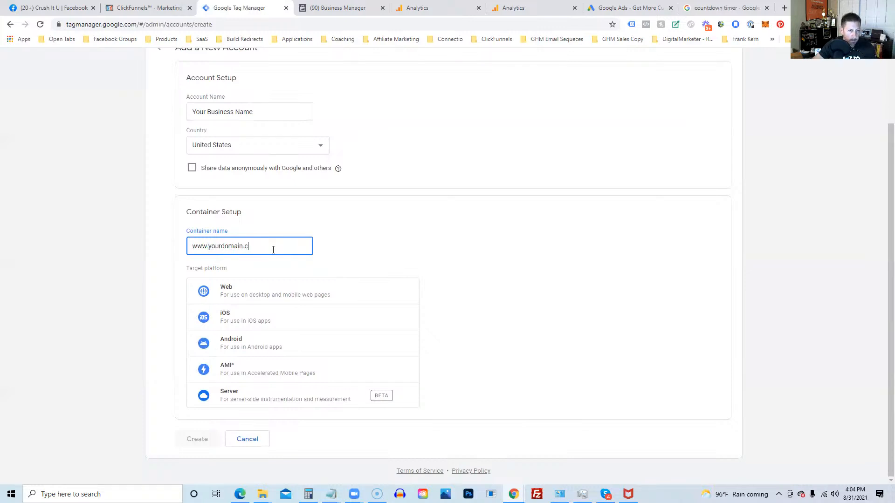
text(om)
key(Tab)
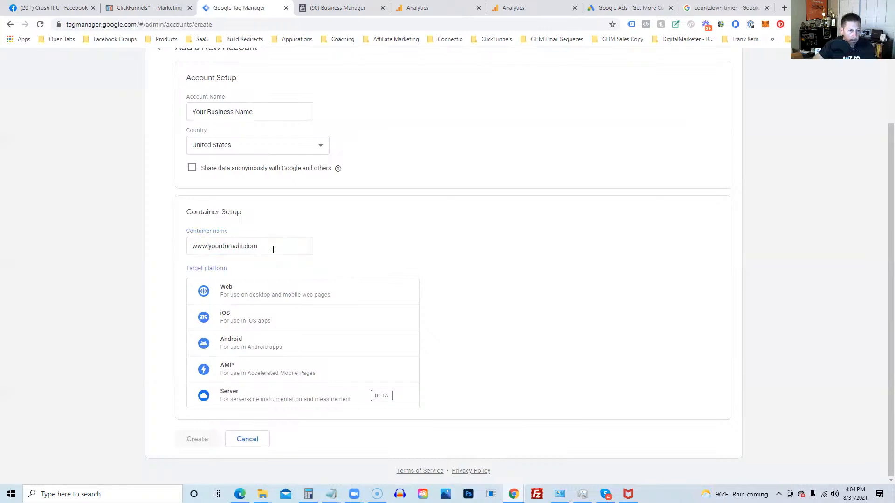
click(247, 287)
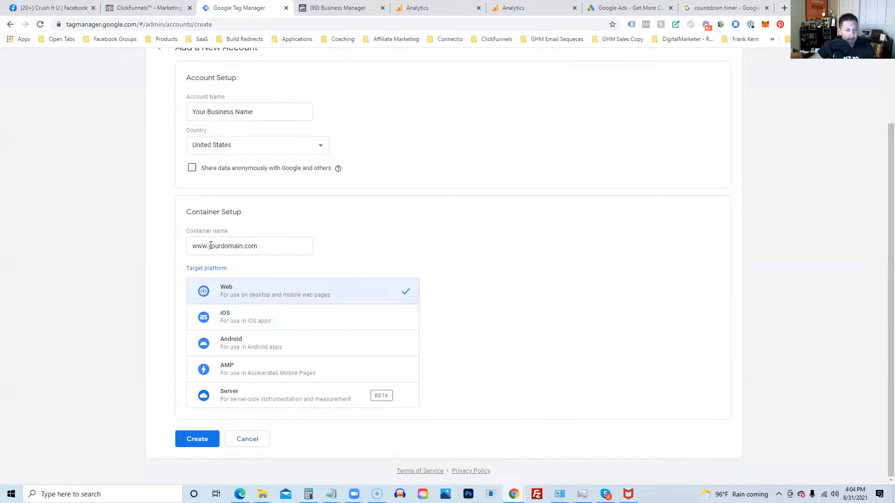
drag(211, 246, 179, 250)
key(BackSpace)
text(y)
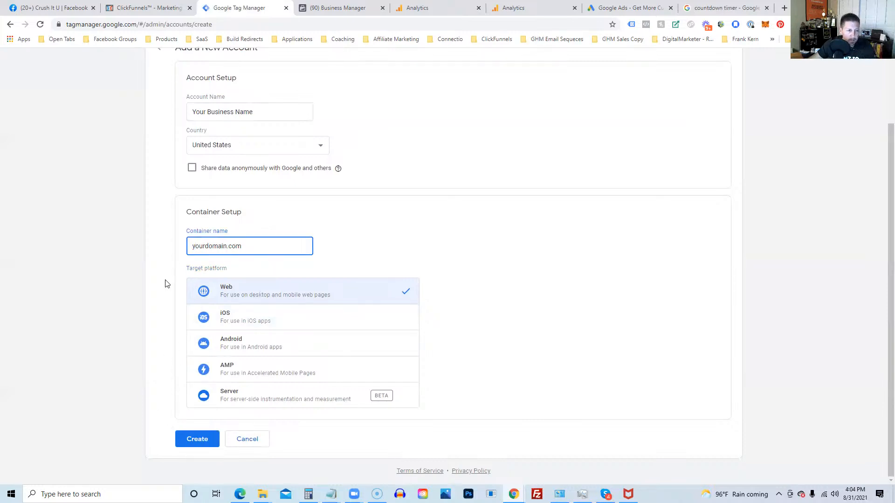
click(165, 286)
Step: Create the account, accepting the GDPR Data Processing Terms and the Terms of Service
click(187, 446)
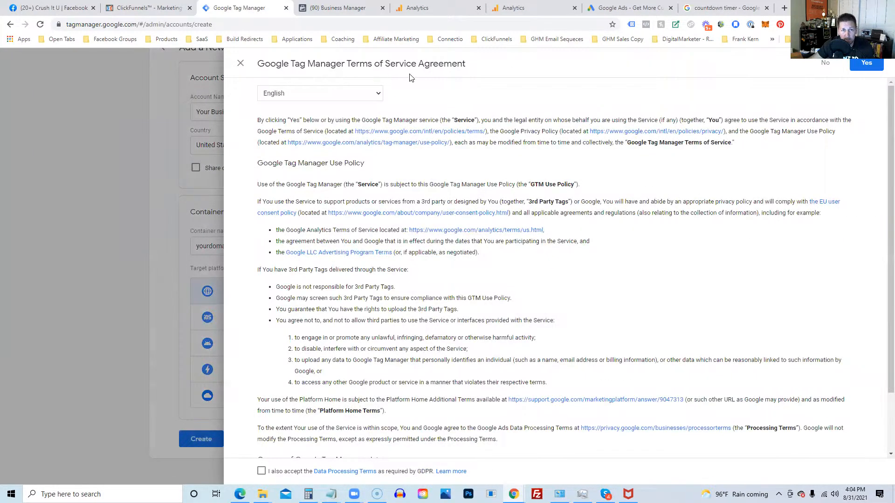
scroll(624, 294, down, 2)
scroll(624, 294, up, 2)
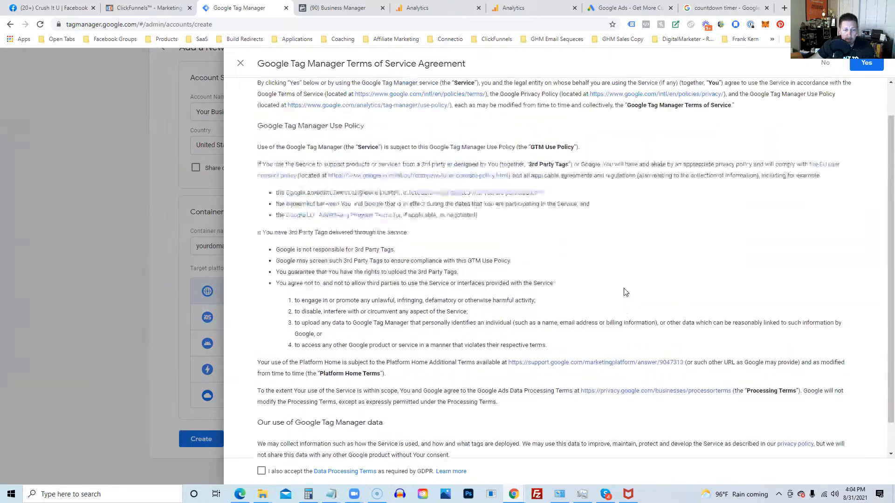
click(264, 471)
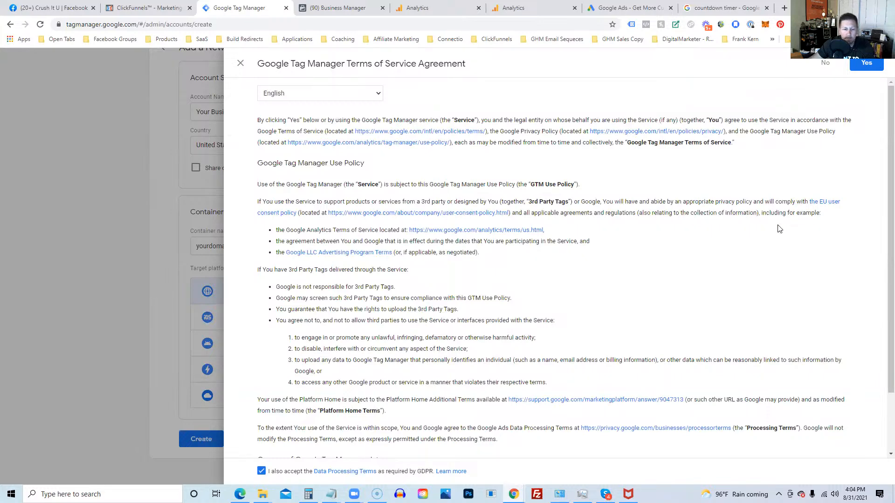
click(853, 64)
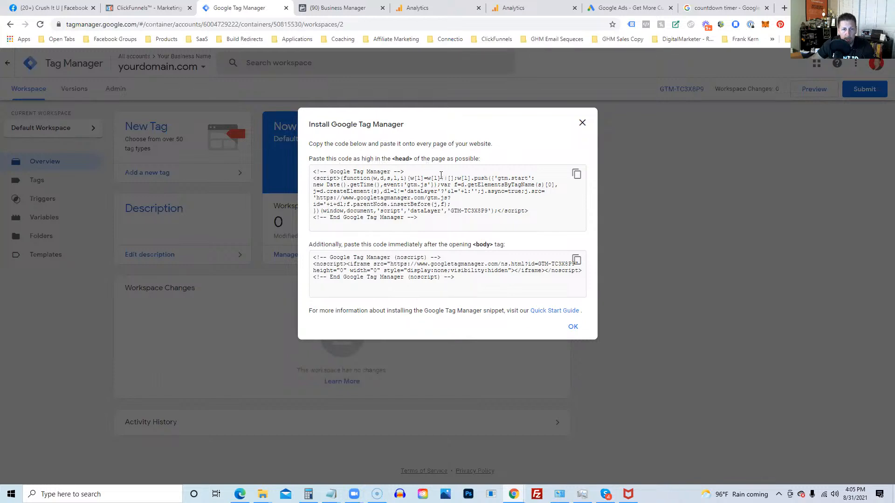
Step: Copy the container's head snippet and switch over to the ClickFunnels funnel
click(577, 174)
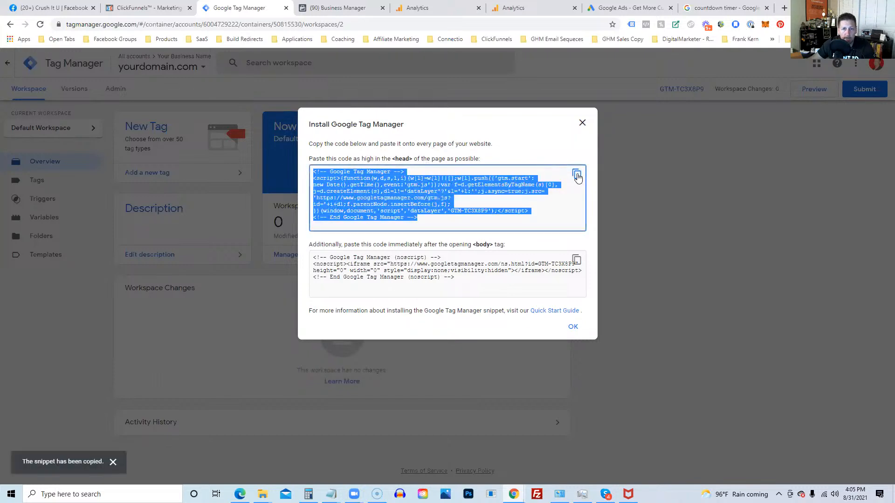
click(152, 14)
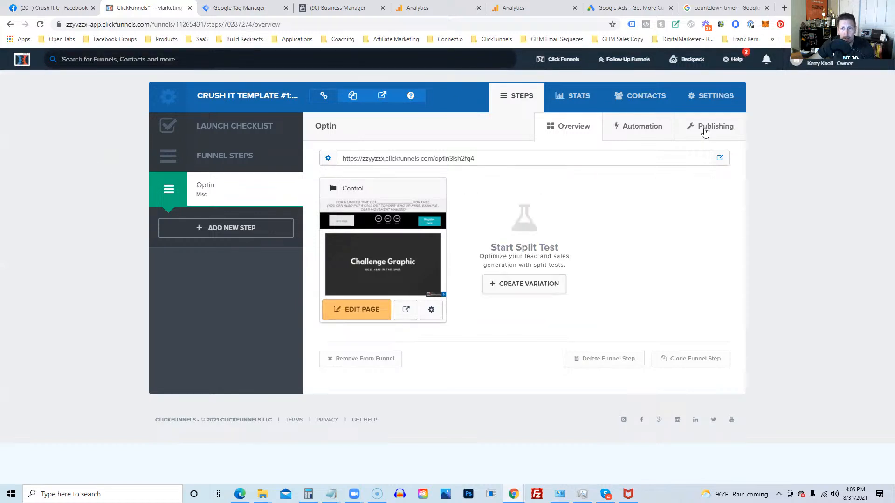
Step: Paste the GTM head snippet into the funnel settings' Head Tracking Code box
click(699, 94)
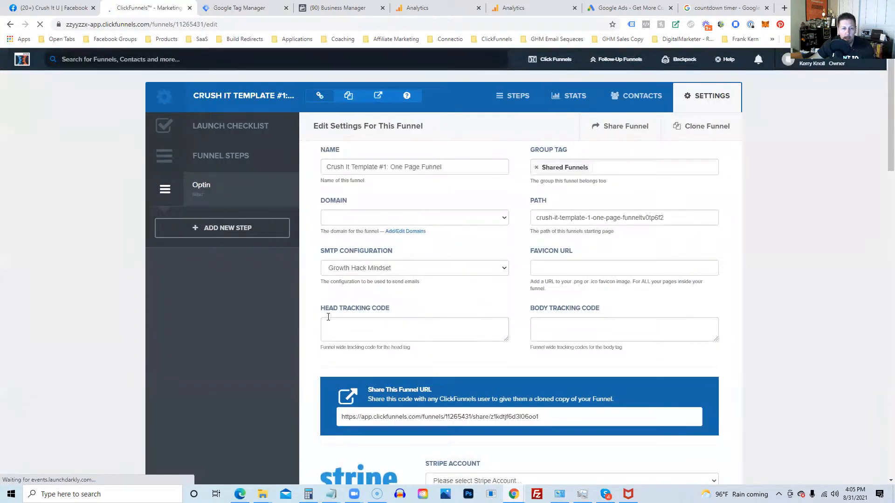
click(357, 323)
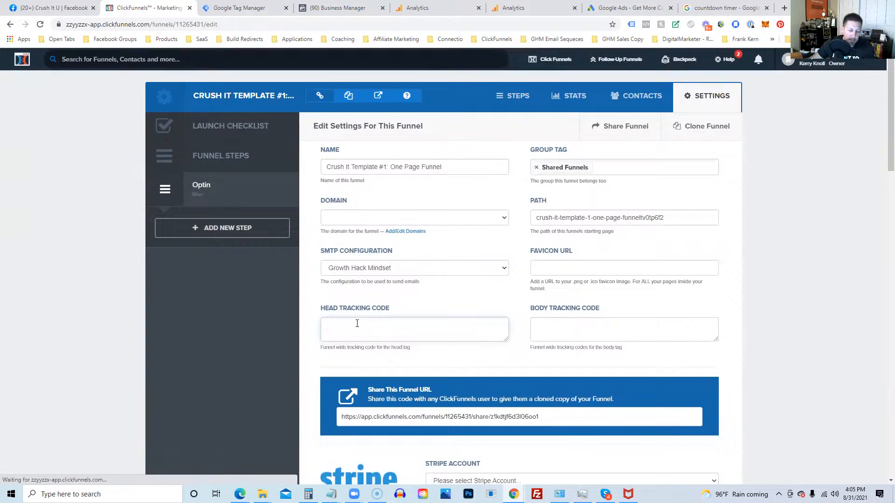
key(ctrl+v)
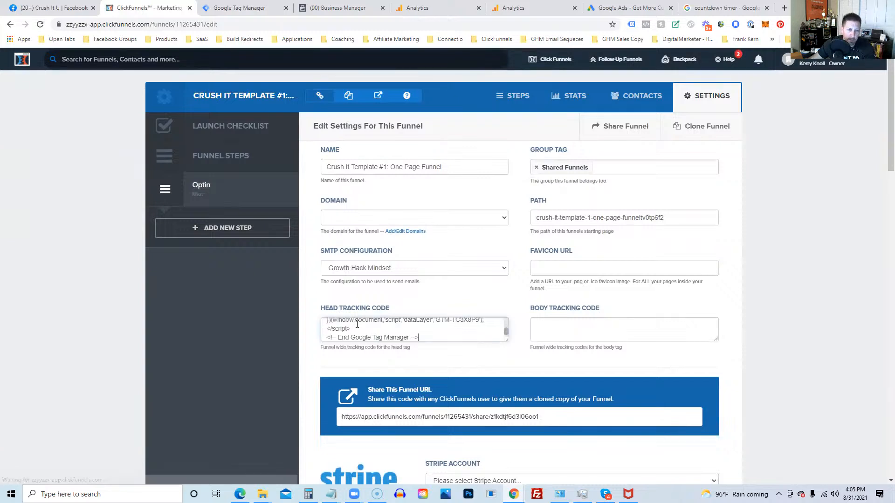
Step: Paste GTM's body noscript snippet into Body Tracking Code and save the funnel settings
click(241, 9)
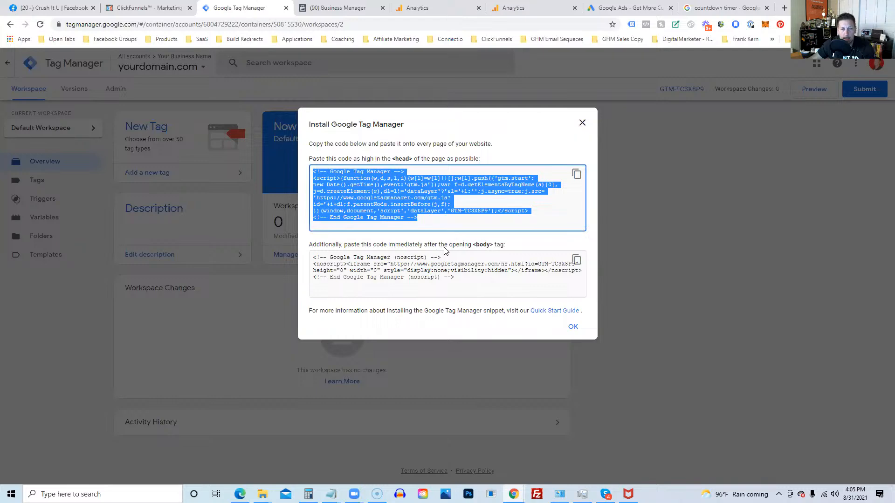
click(576, 262)
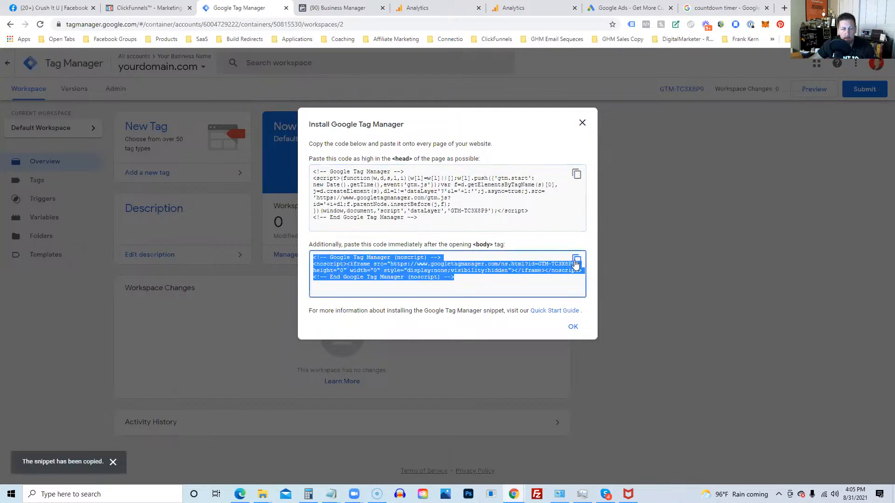
click(152, 10)
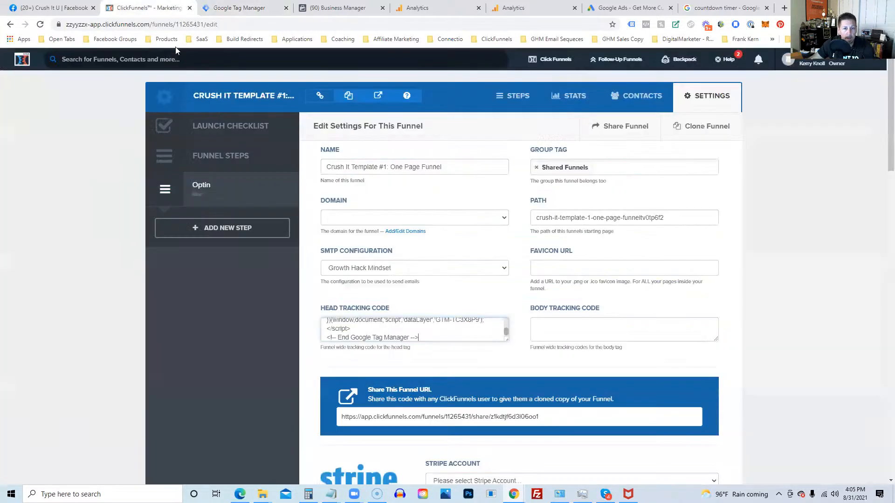
click(556, 325)
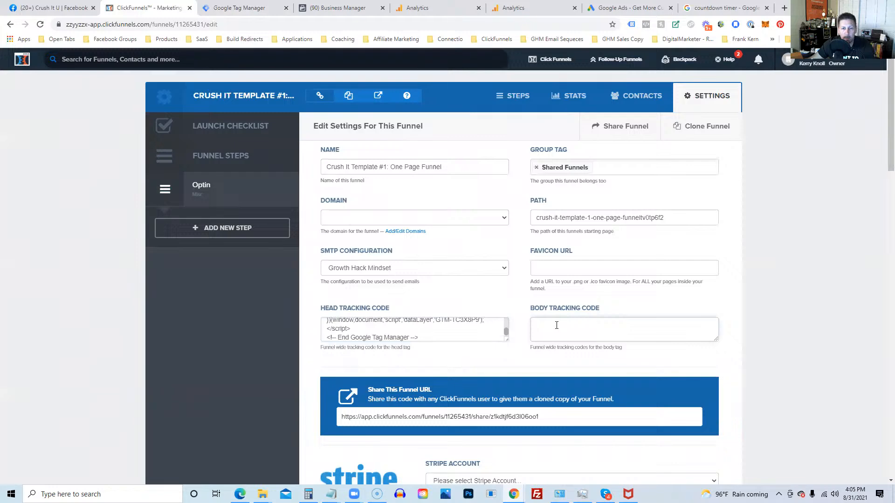
key(ctrl+v)
scroll(803, 268, down, 1)
scroll(803, 269, down, 20)
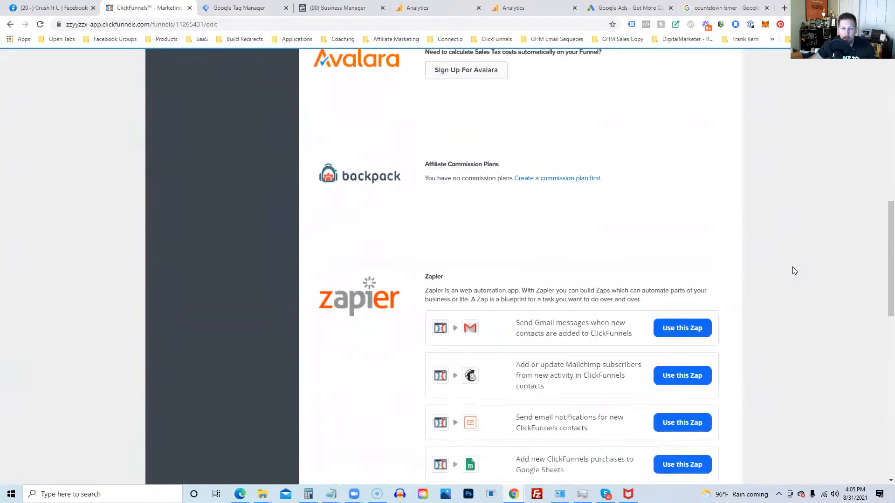
click(671, 410)
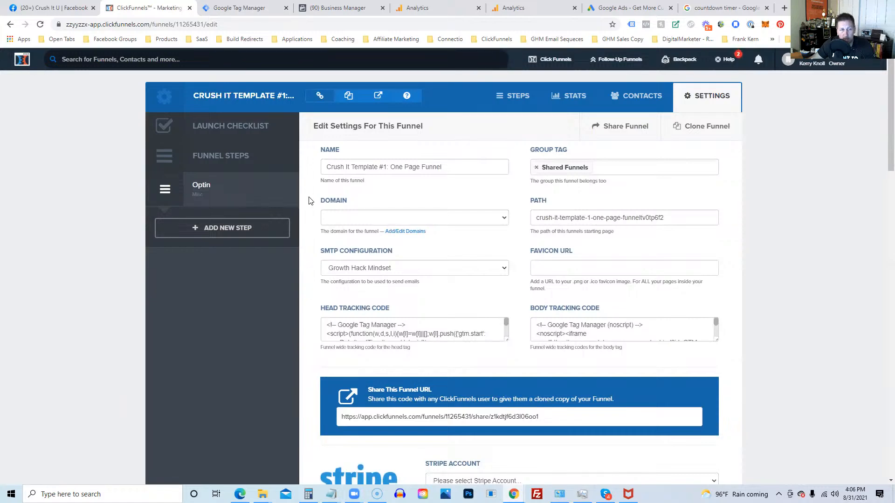
click(242, 11)
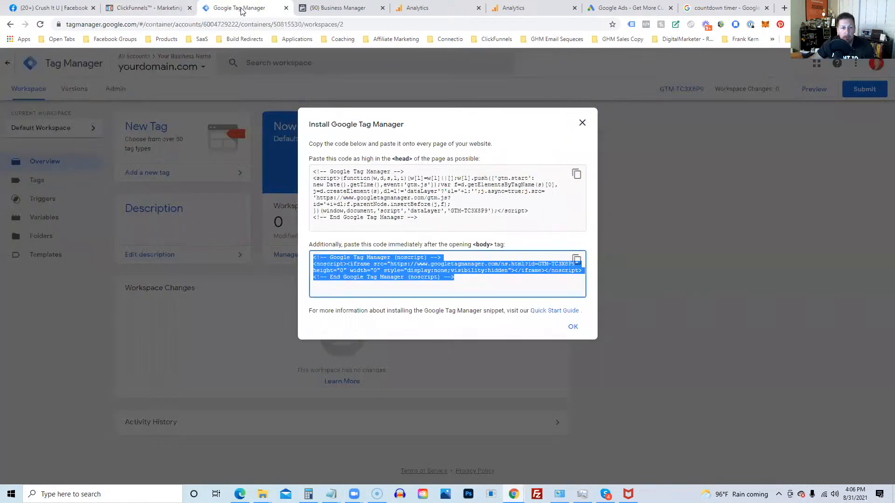
Step: Close the install dialog and create a new tag from the Tags list
click(573, 327)
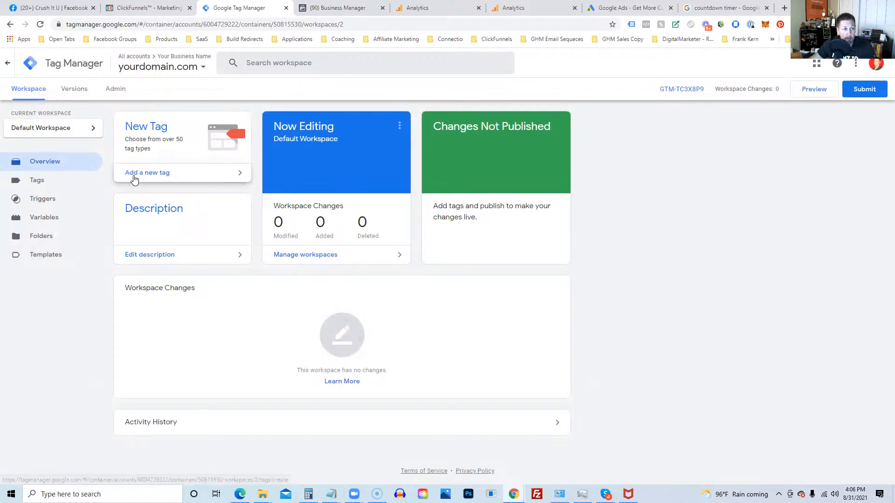
click(38, 183)
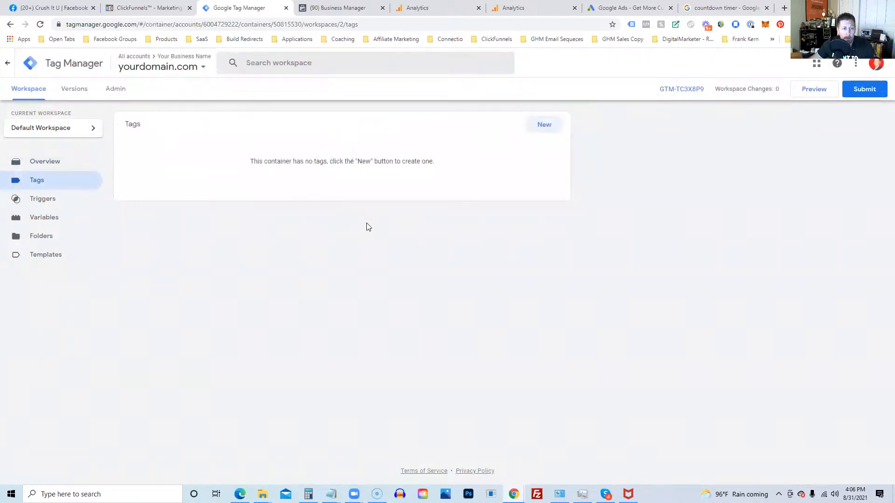
click(543, 125)
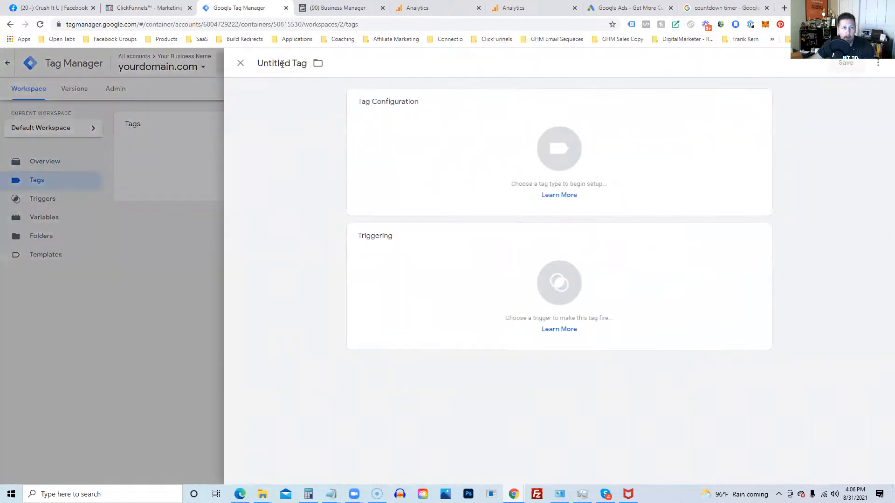
click(284, 65)
Step: Rename the Untitled Tag to 'FB Pixel - PageView - All Pages'
triple_click(283, 65)
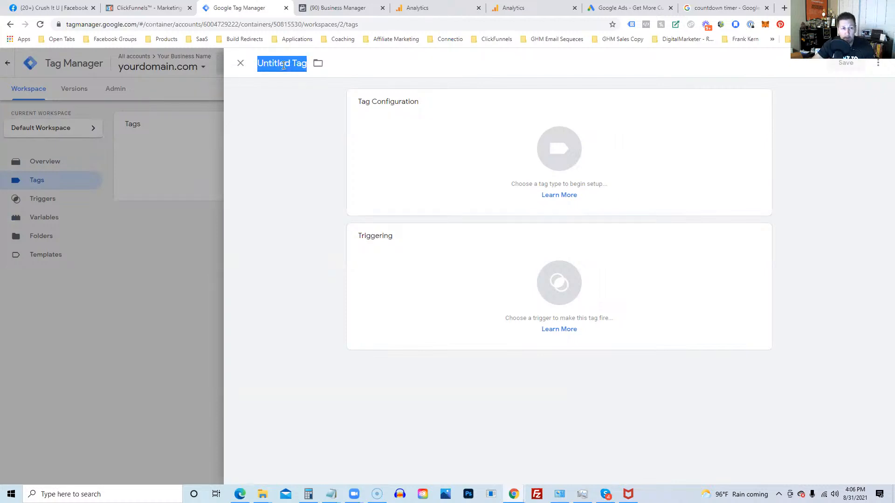
text(FB Pixel -)
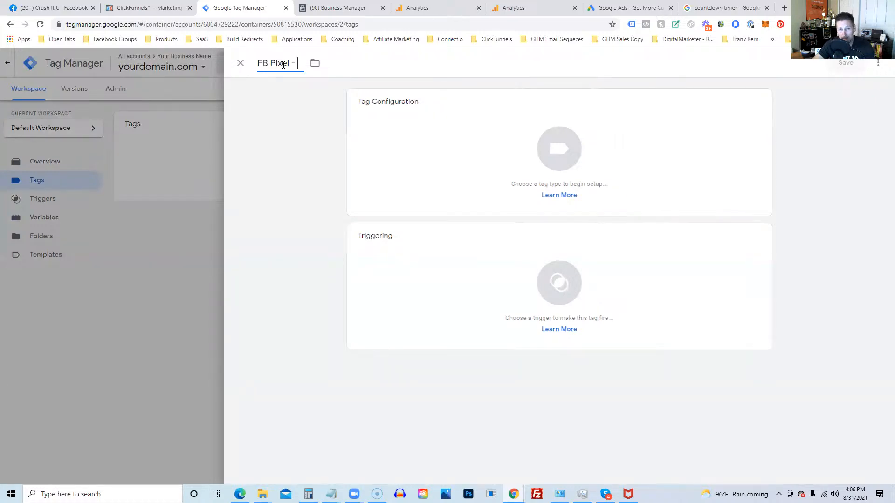
text(Pag)
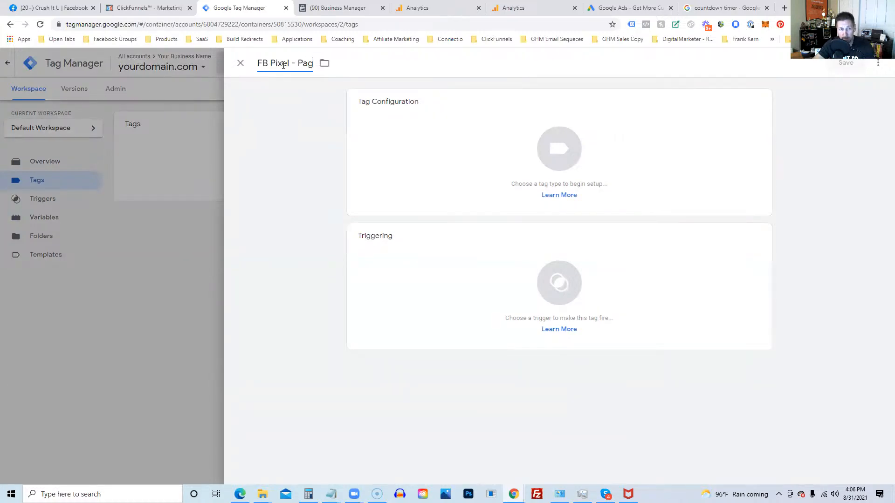
text(eView - )
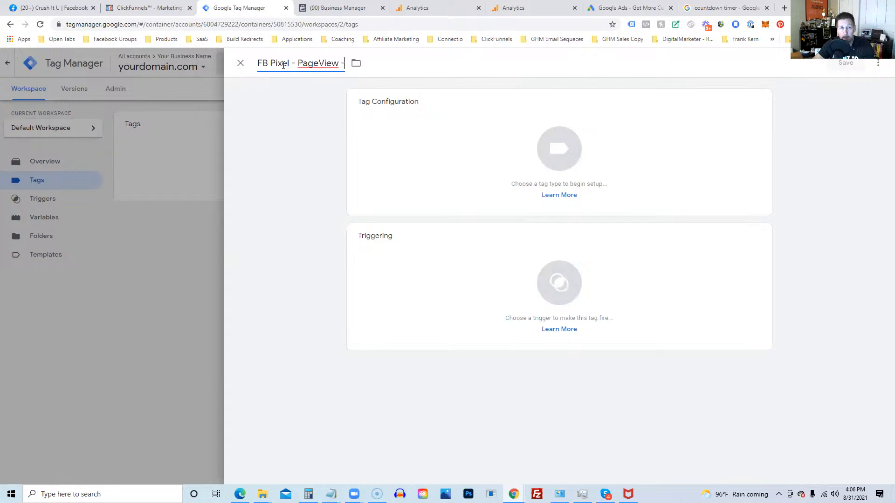
text(All Pages)
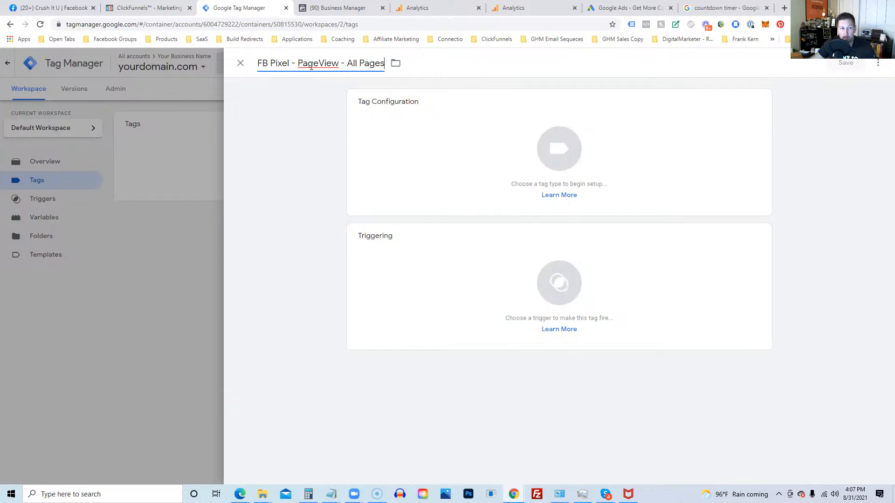
click(573, 148)
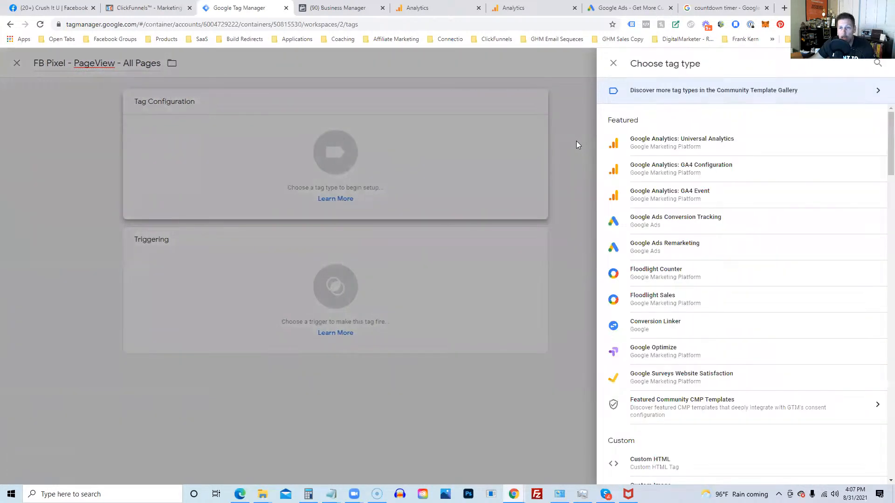
Step: Choose Custom HTML as the tag type and check the Facebook Pixel code in Notepad
scroll(667, 251, down, 1)
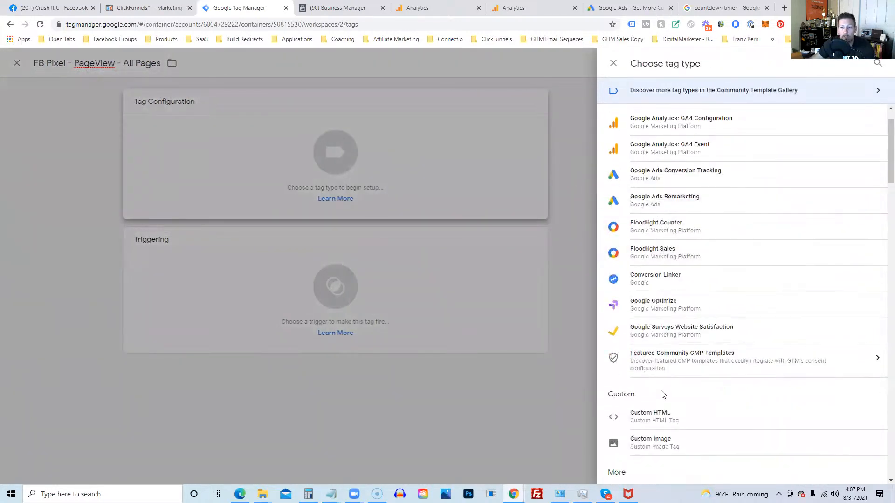
click(644, 419)
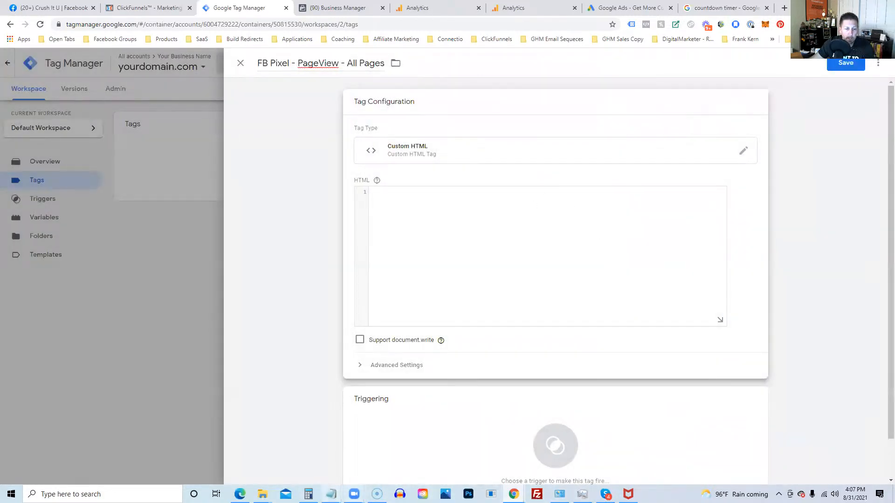
mouse_move(331, 494)
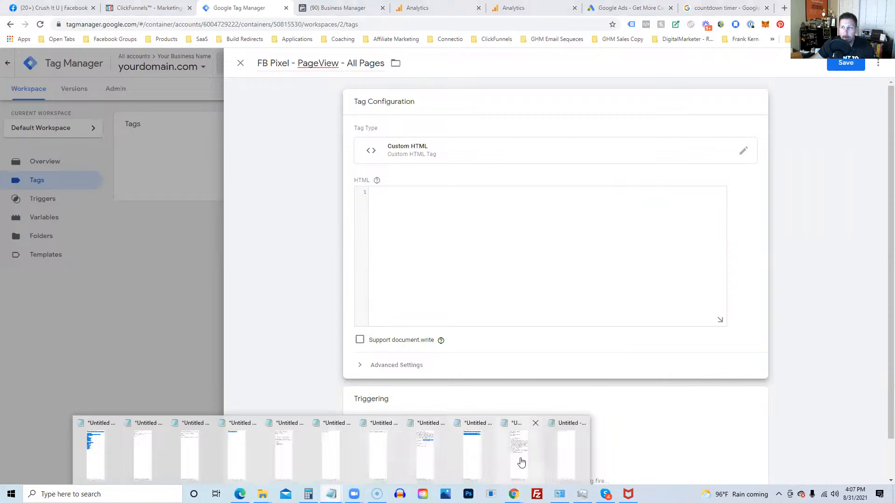
click(528, 460)
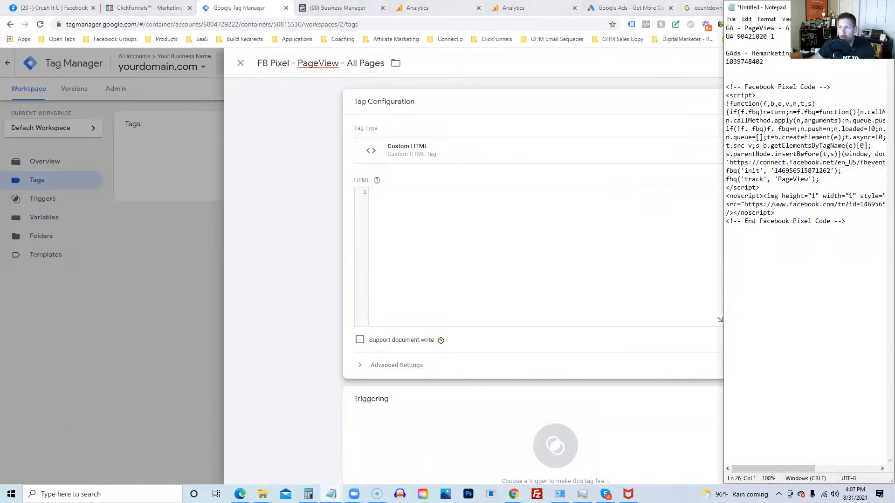
key(alt+Tab)
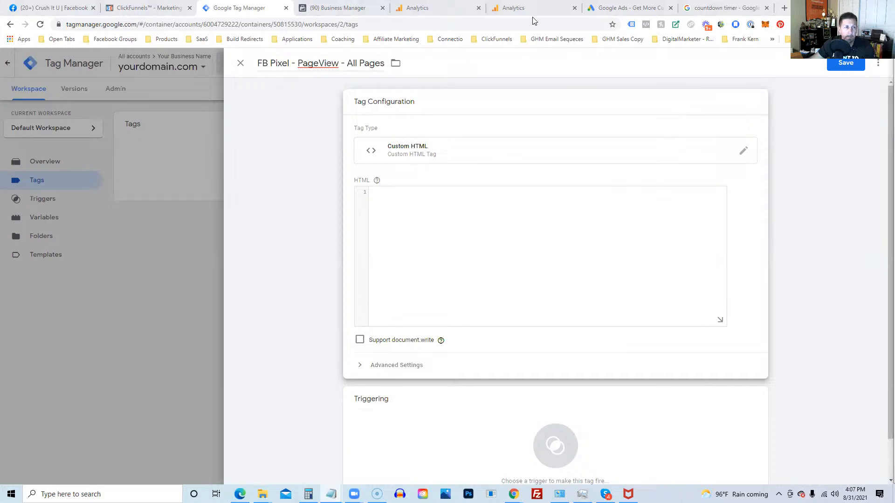
click(332, 10)
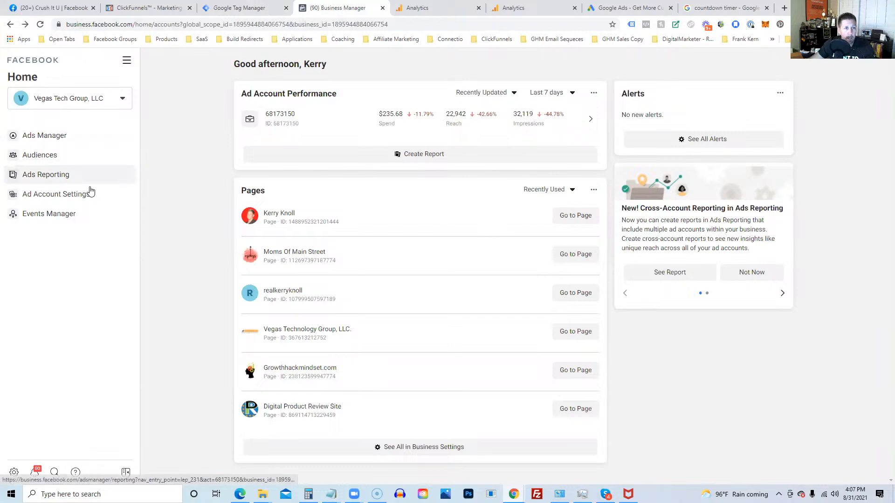
Step: Copy the Facebook pixel base code from Events Manager's manual website installation option
click(47, 215)
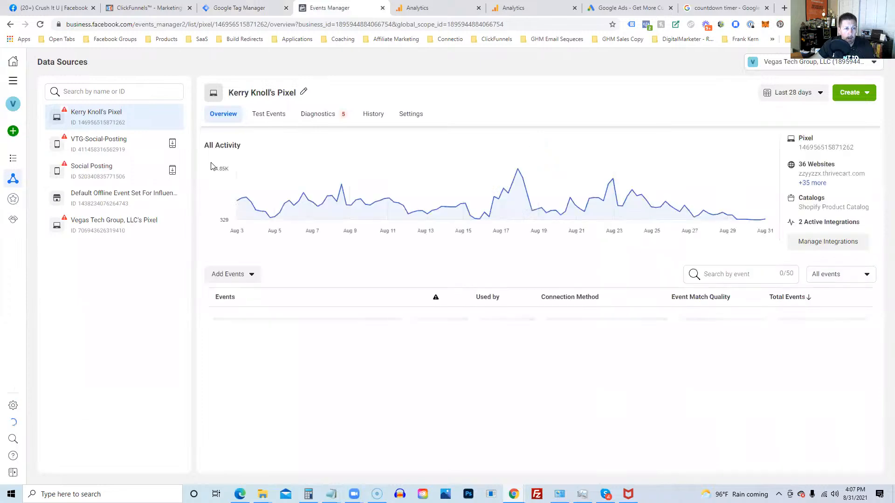
click(239, 277)
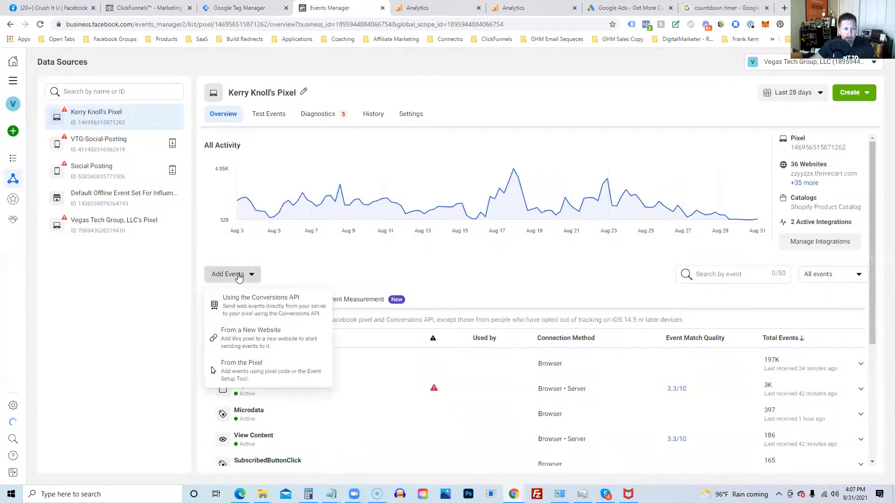
click(248, 335)
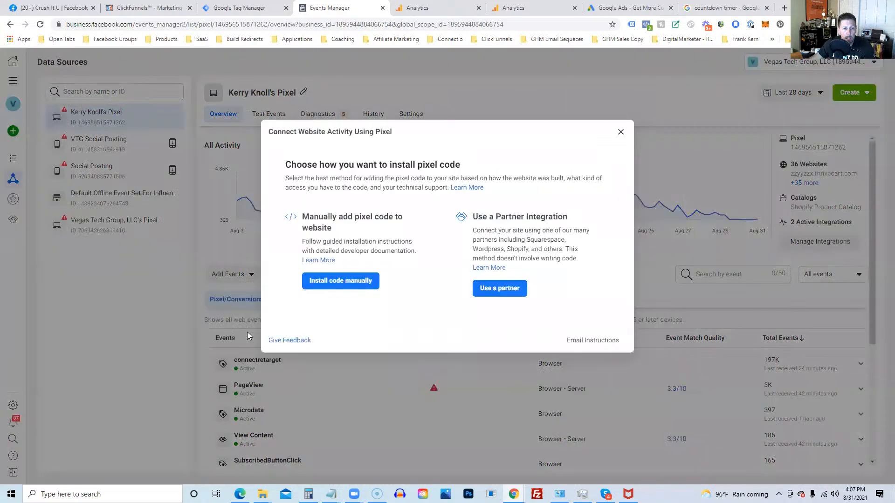
click(341, 282)
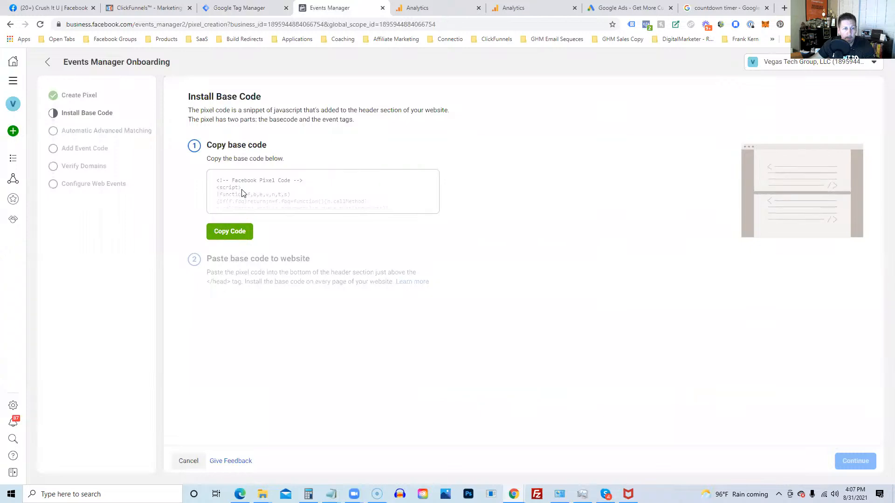
click(235, 237)
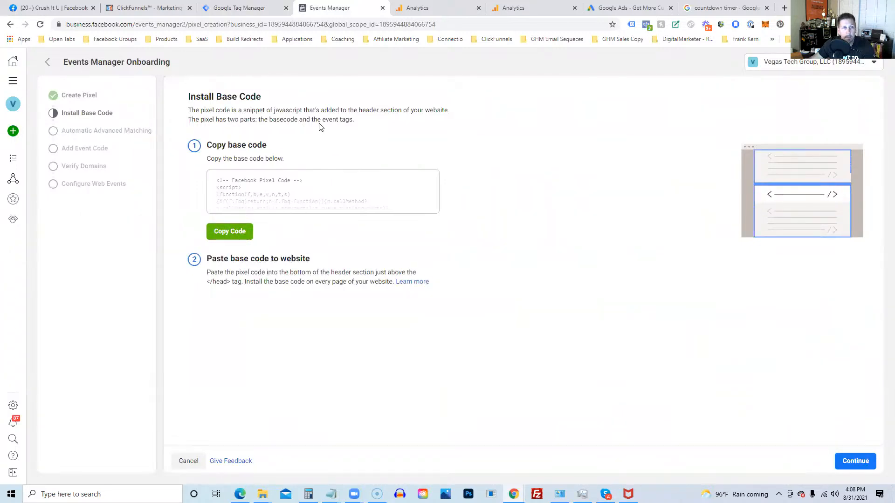
click(234, 8)
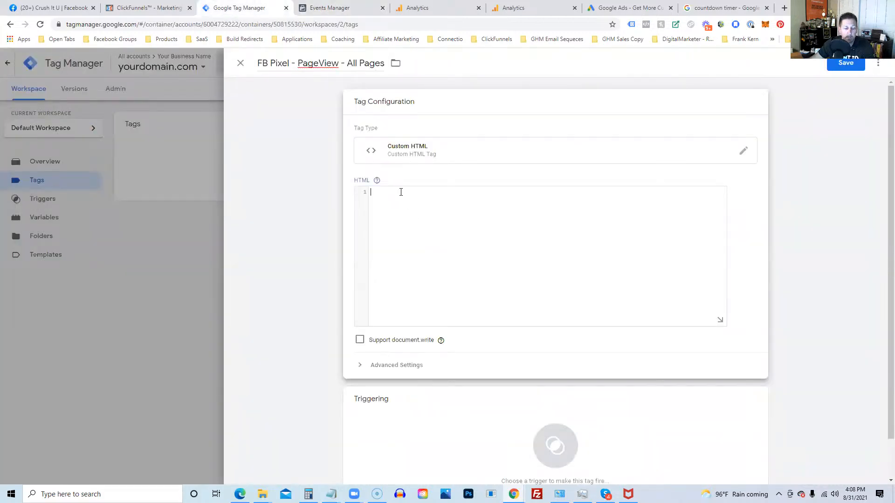
Step: Paste the pixel base code into the Custom HTML and highlight its init, PageView and noscript lines
key(ctrl+v)
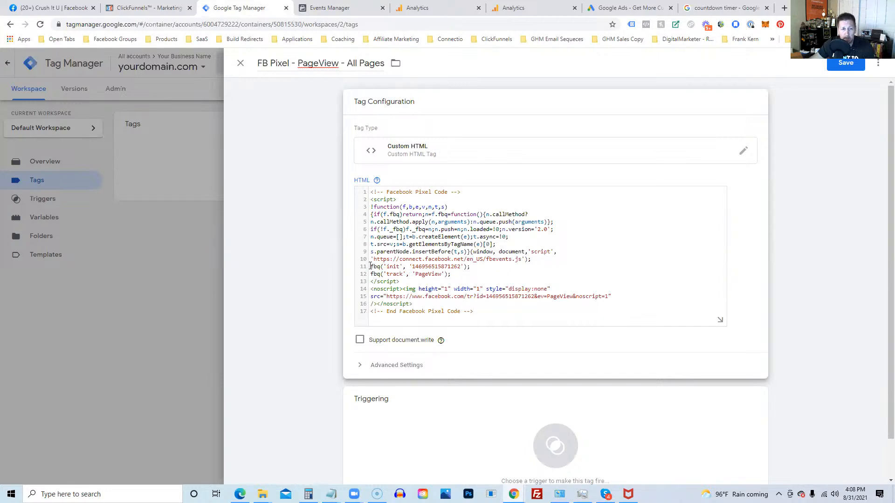
drag(371, 266, 474, 264)
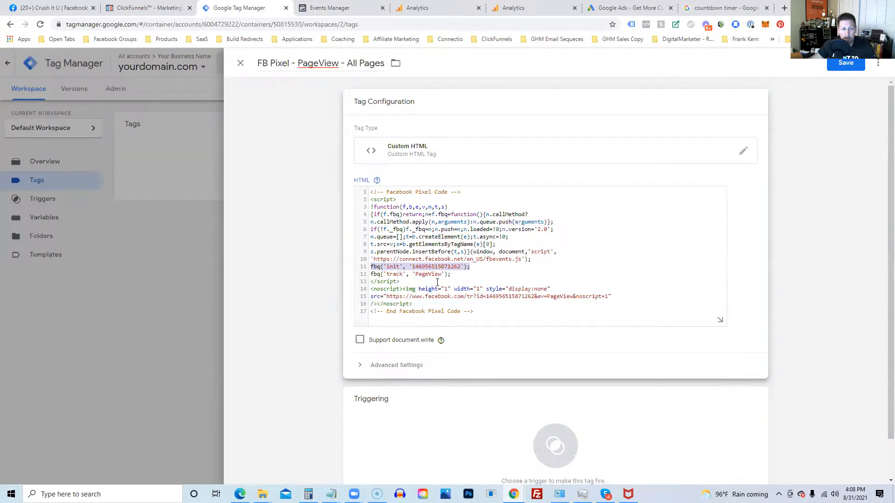
drag(370, 275, 456, 276)
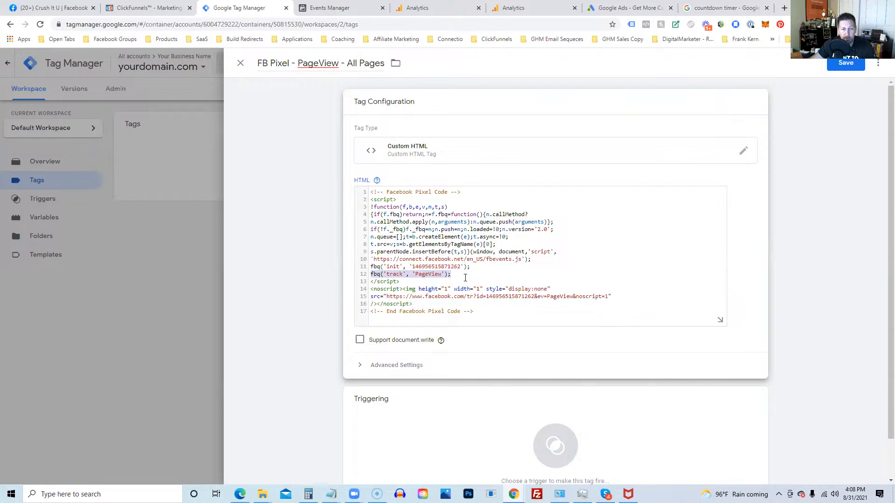
click(460, 289)
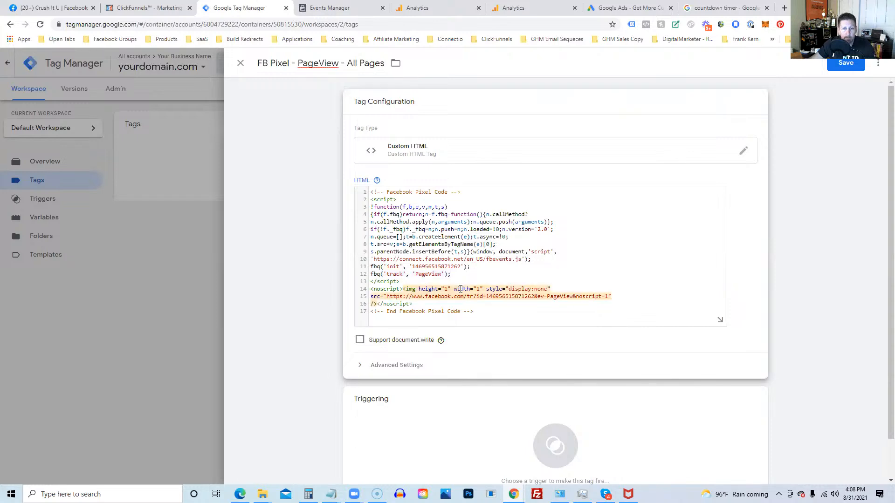
Step: Select the pixel ID inside the base code, then move to Facebook Events Manager
click(432, 215)
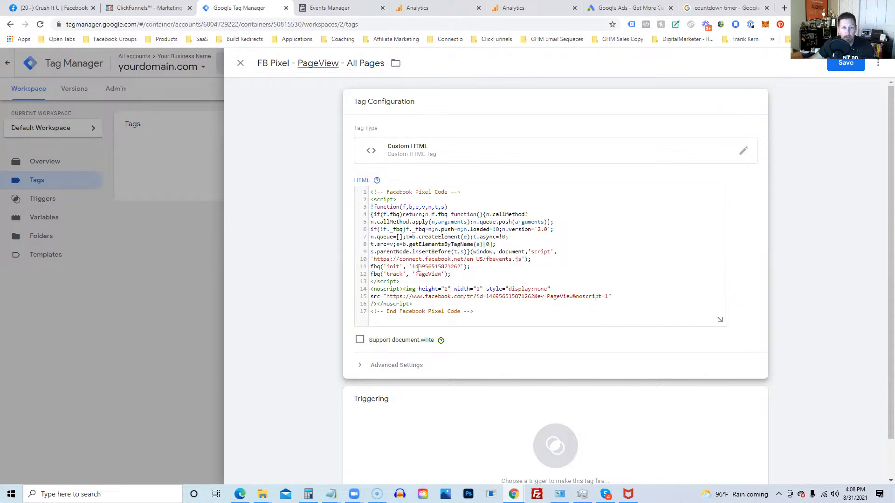
drag(412, 267, 458, 267)
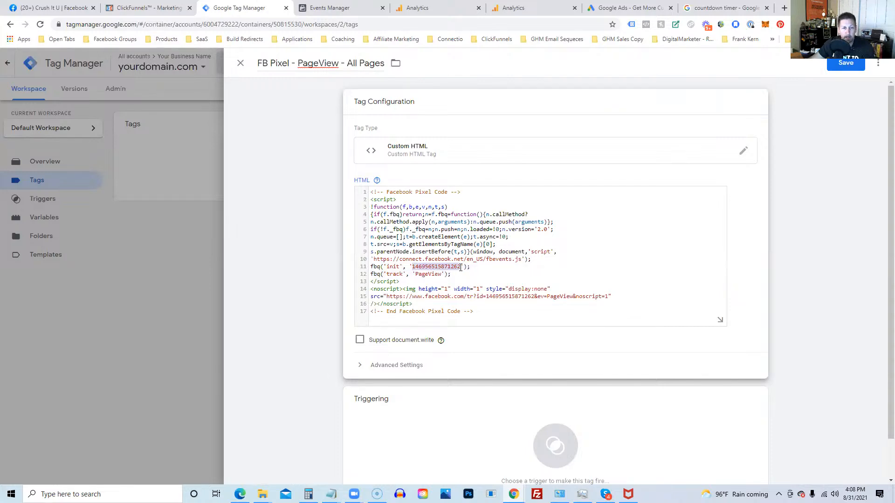
click(320, 14)
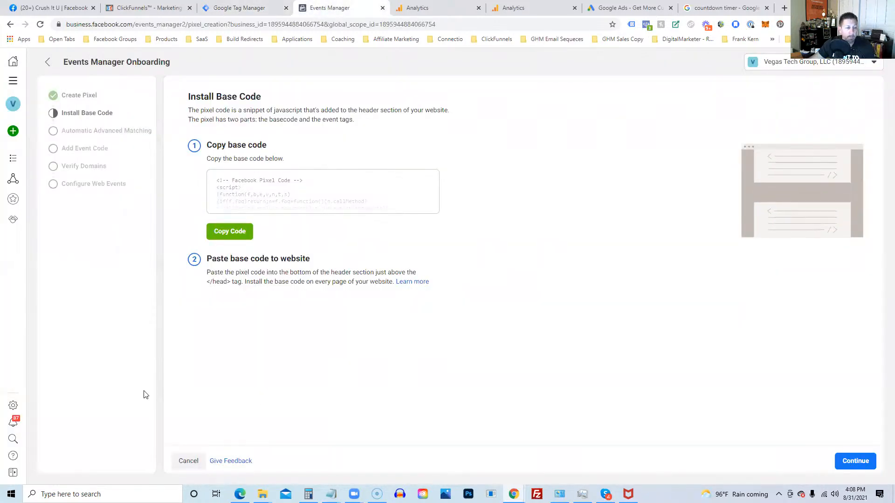
Step: Cancel the new pixel setup and copy the existing pixel's ID from Events Manager
click(187, 460)
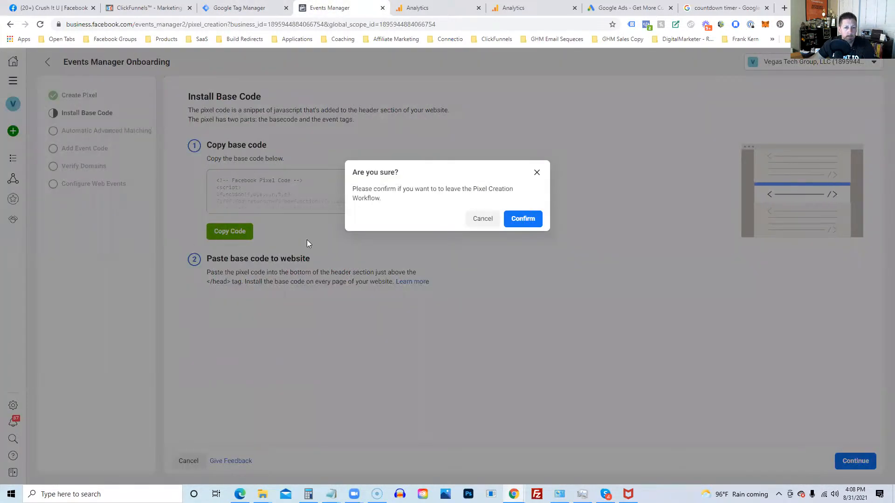
click(523, 219)
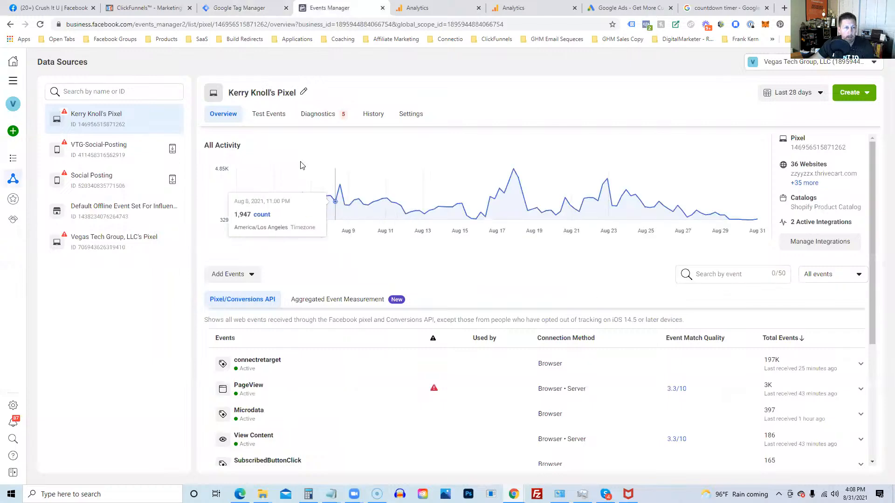
drag(79, 127, 126, 134)
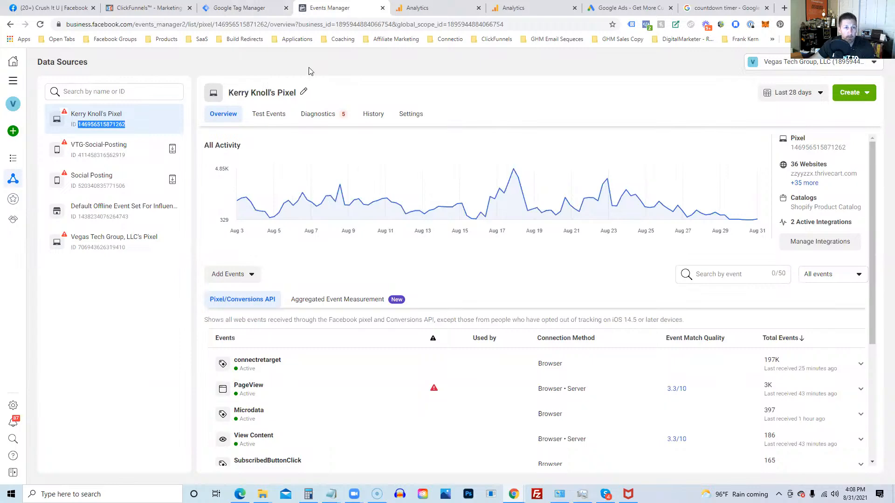
right_click(108, 128)
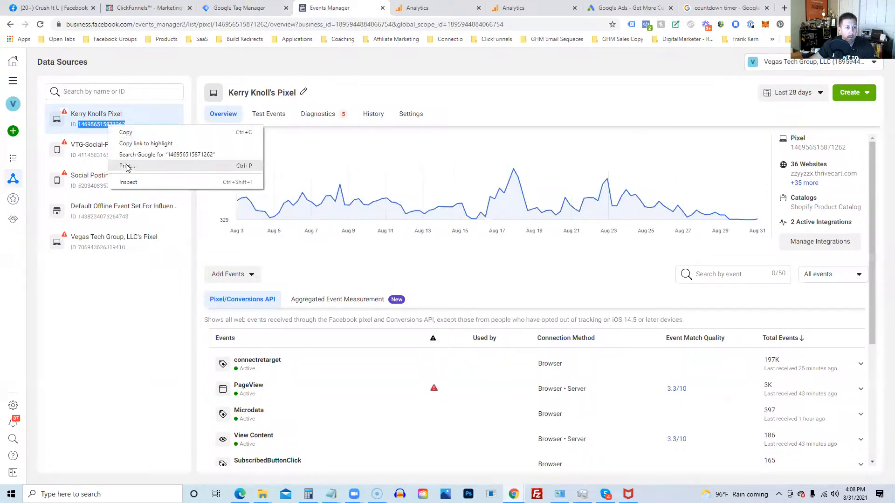
click(124, 131)
click(232, 8)
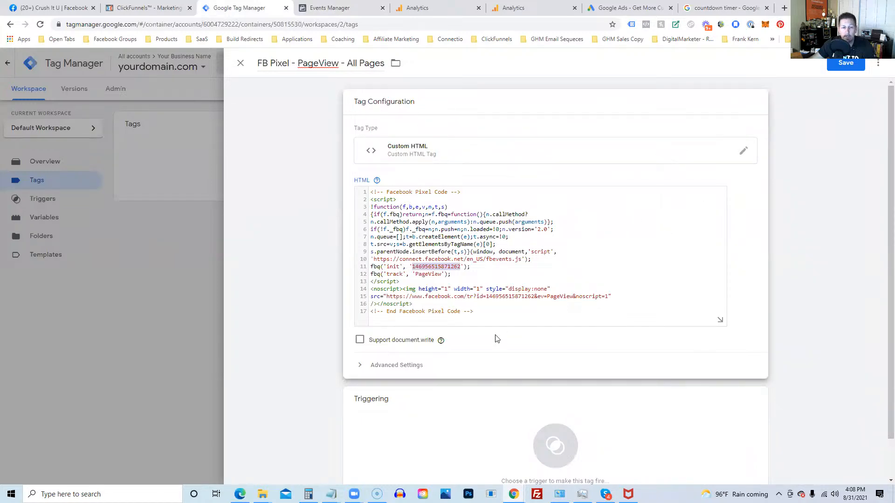
Step: Search the Community Template Gallery for 'face' and add the Facebook Pixel template as the tag type
click(744, 153)
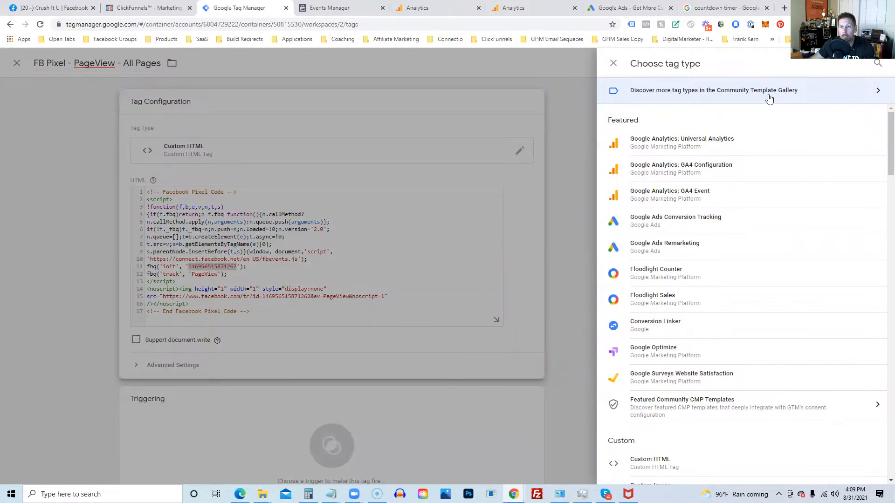
click(879, 92)
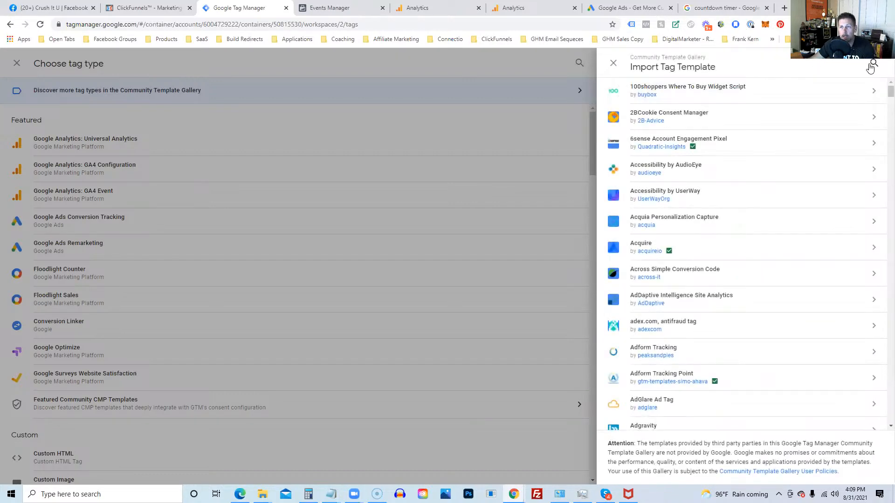
click(874, 62)
text(face)
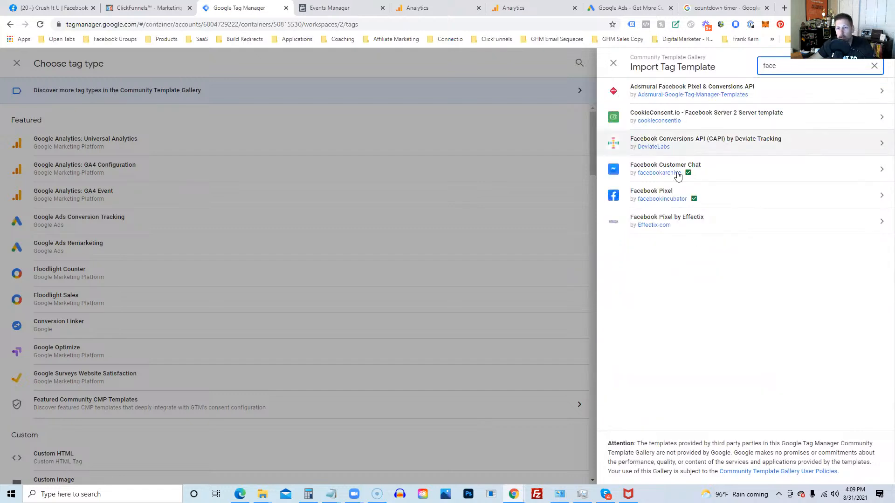
click(647, 193)
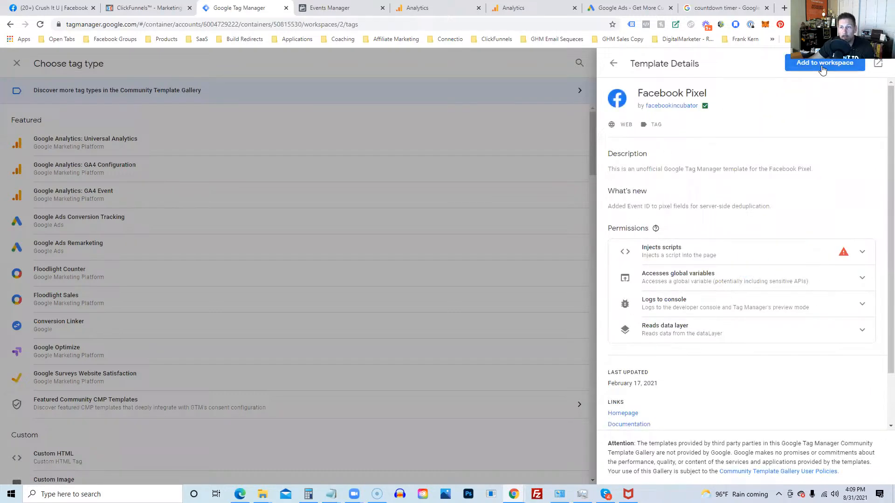
click(823, 65)
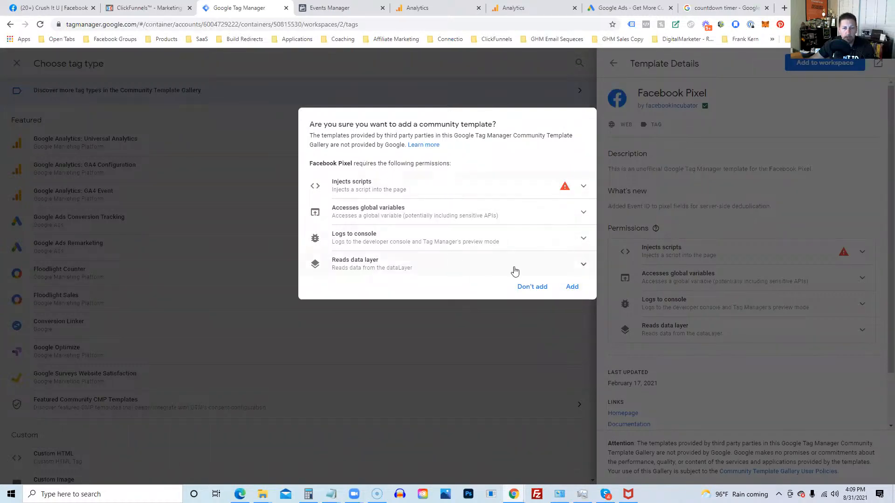
click(572, 288)
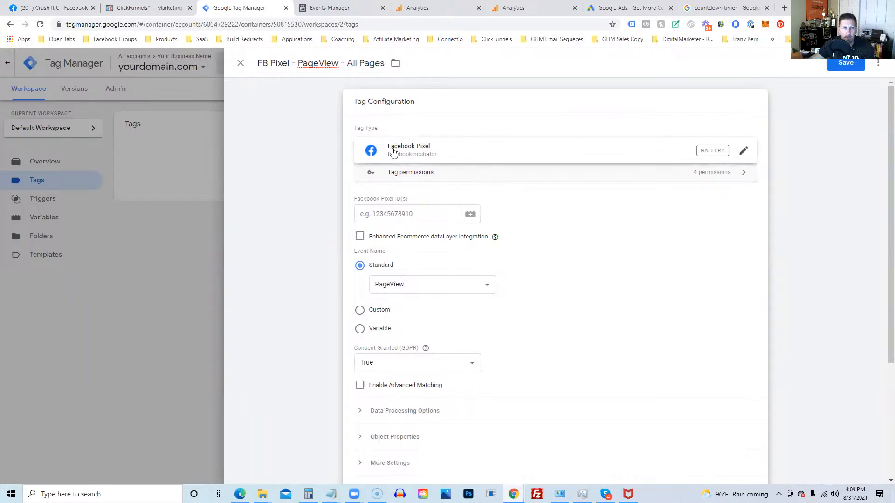
Step: Paste the pixel ID into Facebook Pixel ID(s) and keep the standard PageView event
click(399, 211)
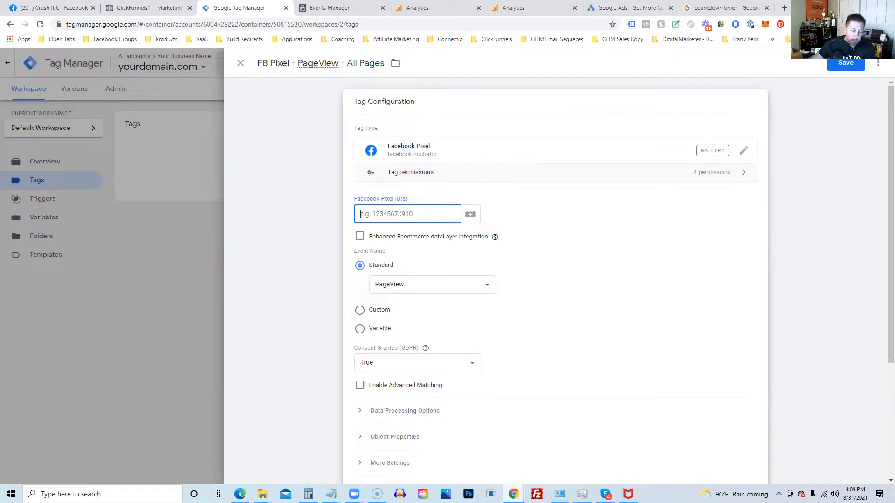
key(ctrl+v)
click(647, 233)
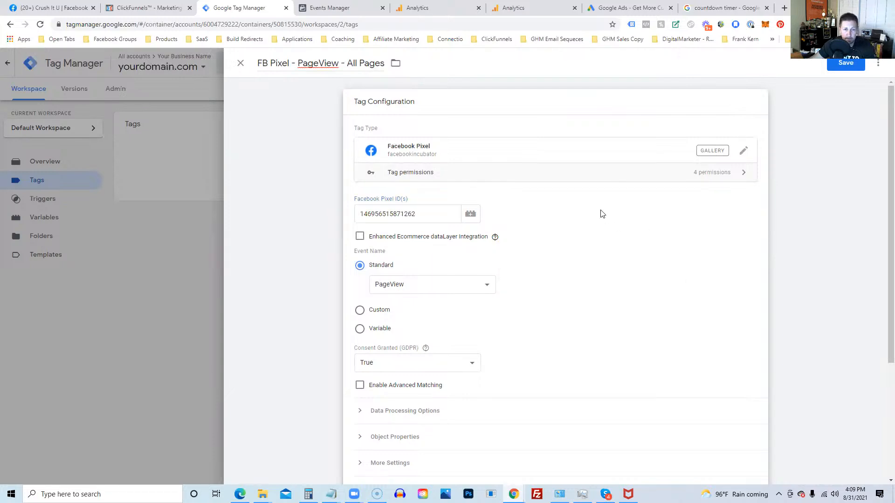
click(396, 289)
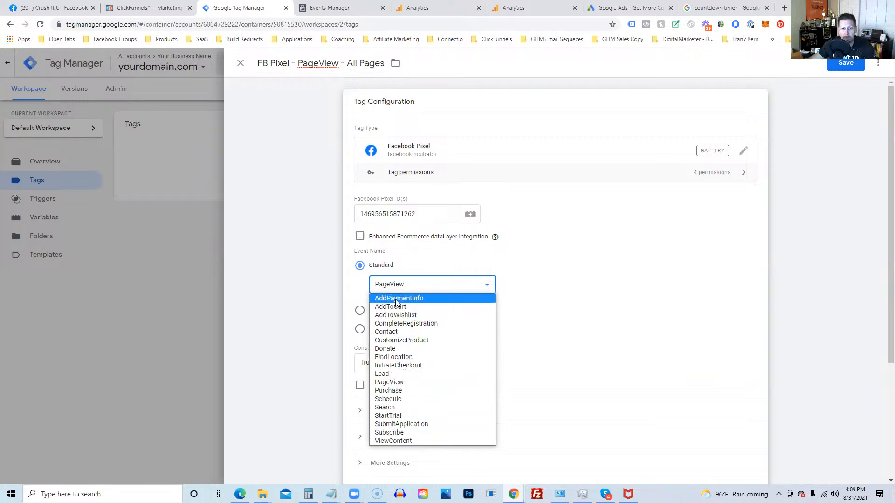
click(585, 269)
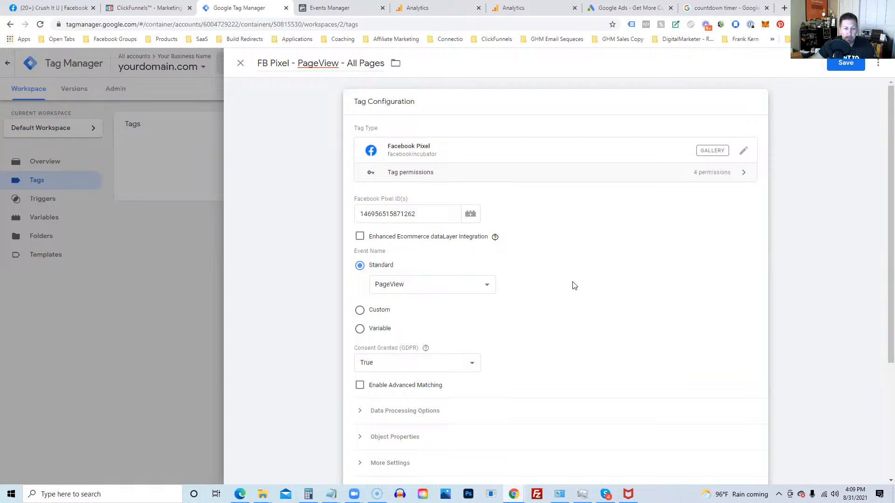
Step: Set the tag to fire on All Pages and save it
scroll(571, 284, down, 3)
scroll(561, 196, up, 3)
scroll(588, 199, down, 3)
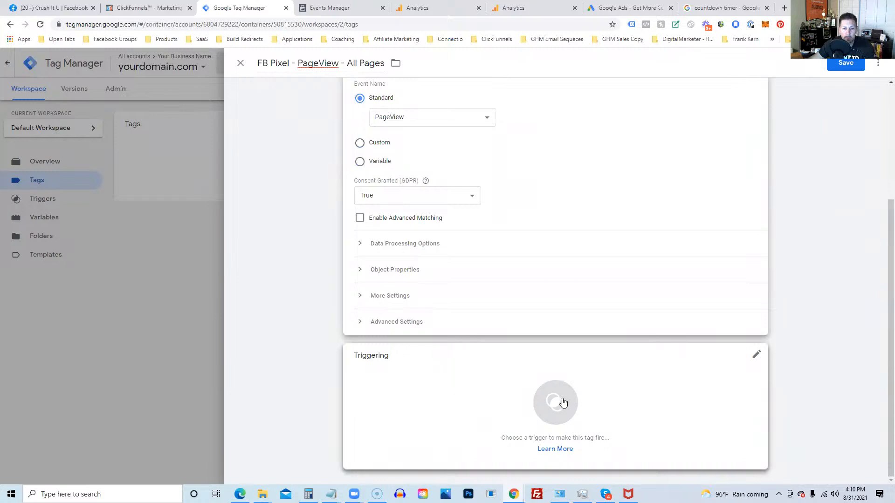
click(563, 400)
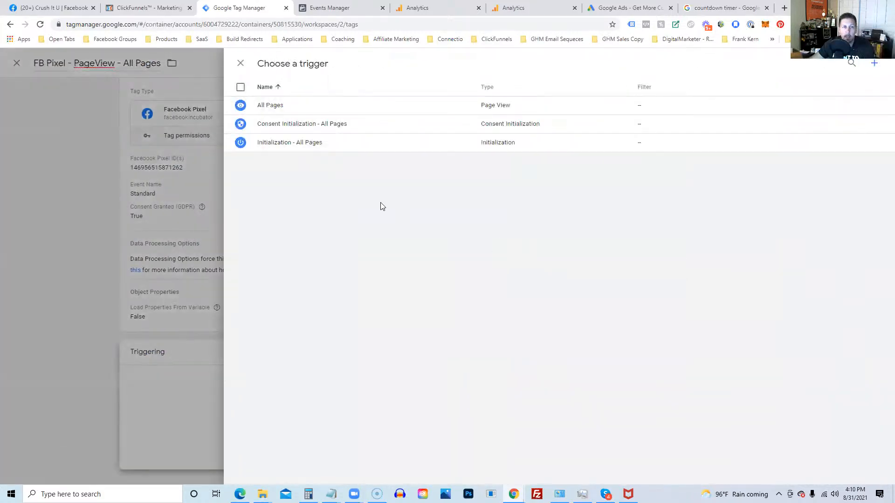
click(270, 110)
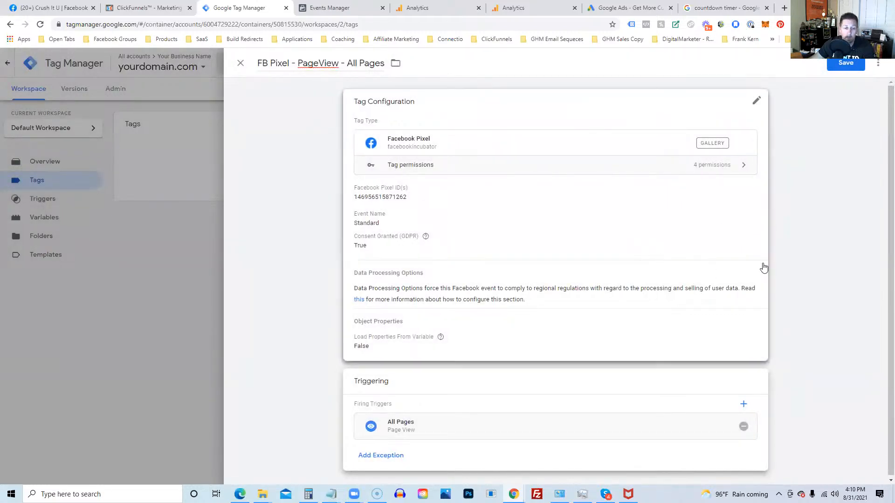
click(844, 65)
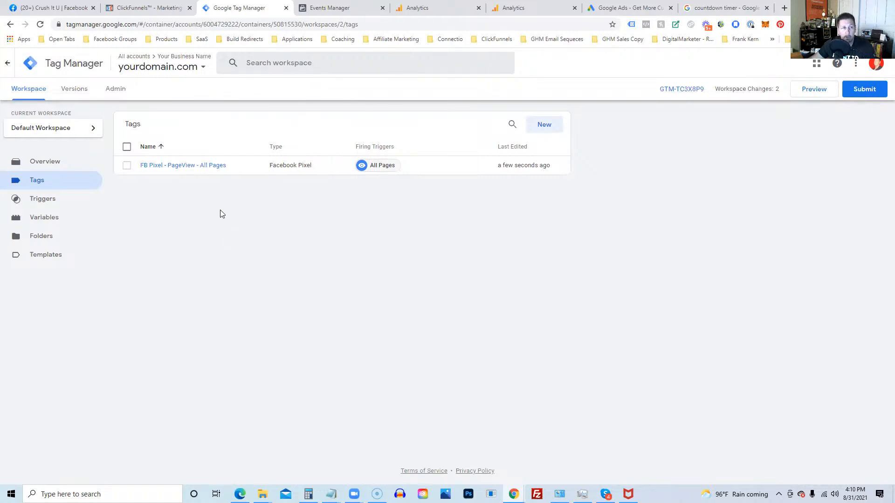
Step: Open the Optin step's live page in a new tab and check it with Facebook Pixel Helper, finding no pixels
click(154, 11)
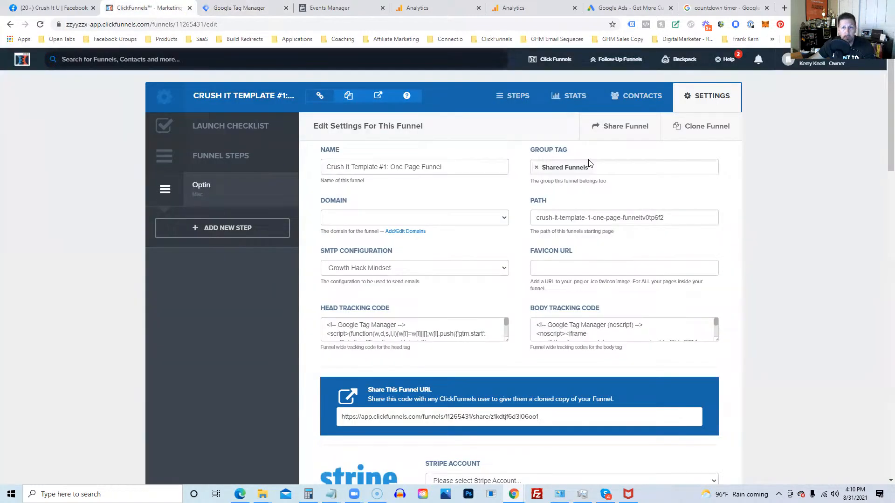
click(221, 193)
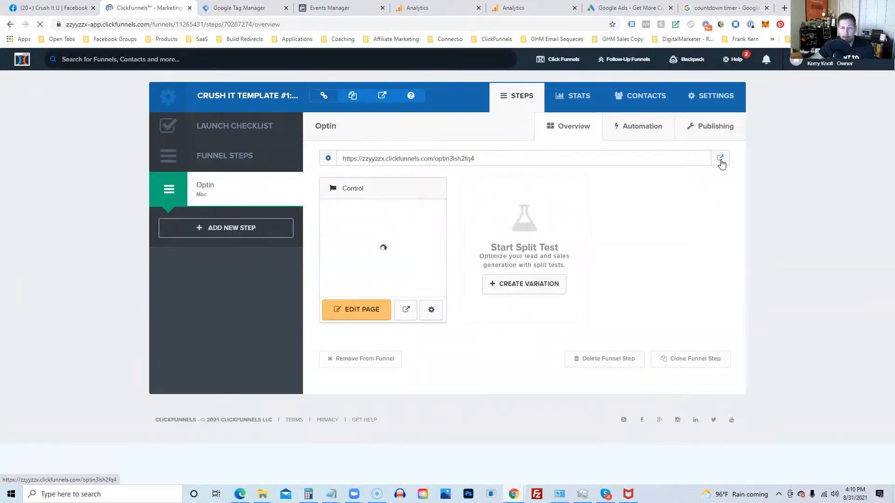
click(721, 162)
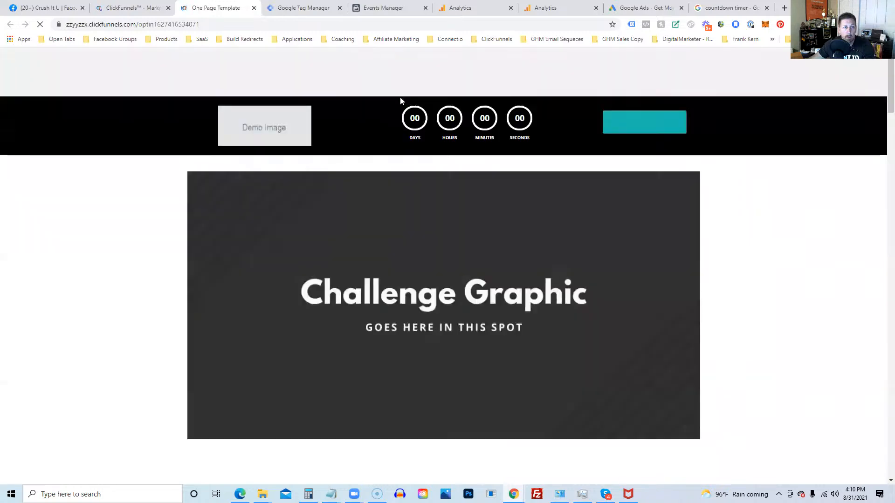
click(646, 25)
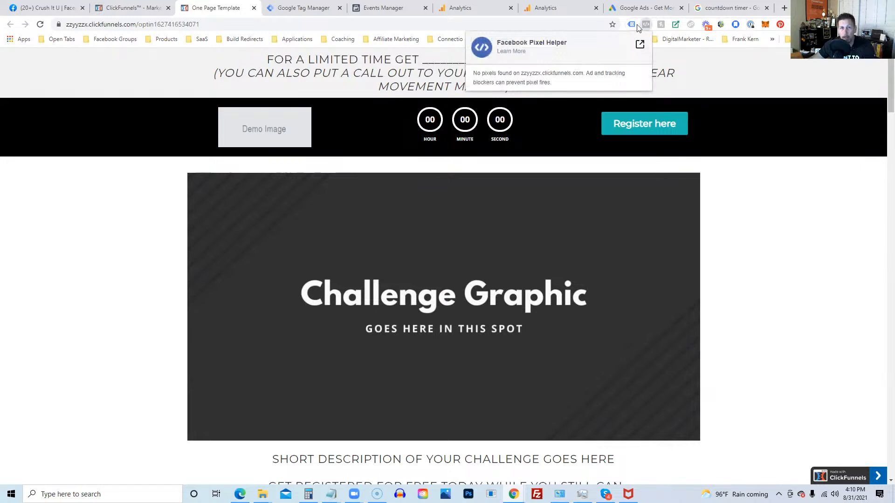
click(764, 241)
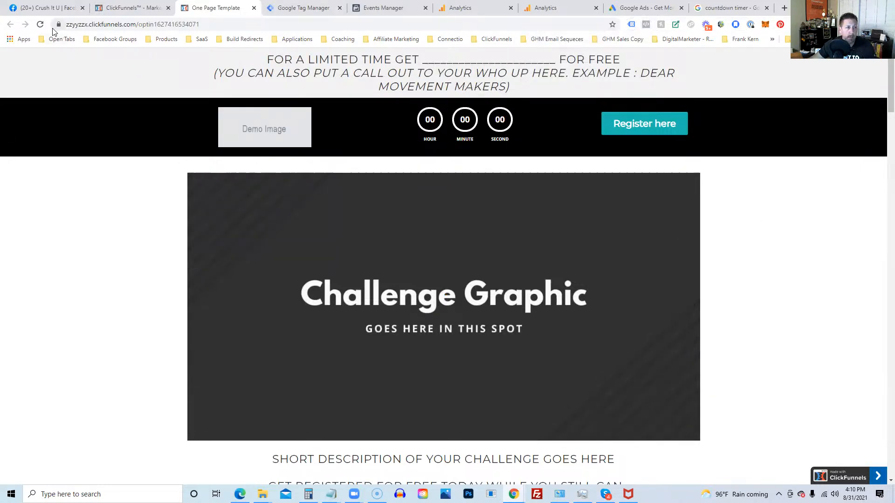
click(39, 26)
click(132, 8)
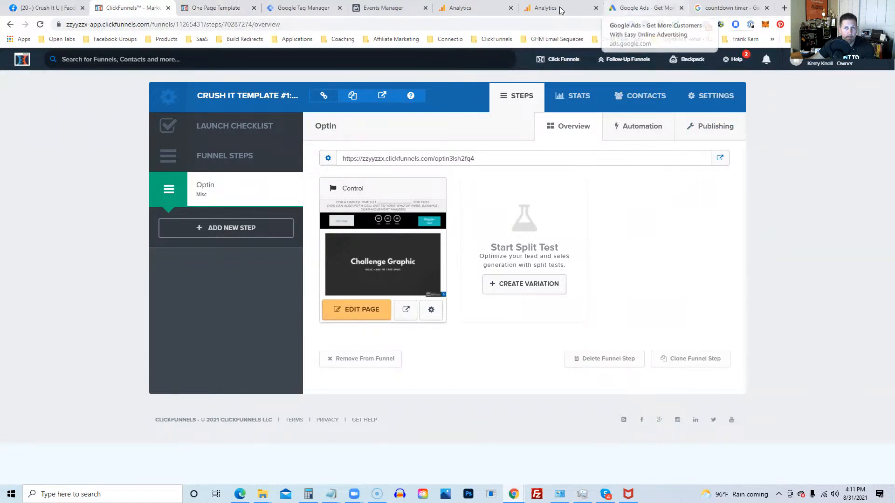
click(304, 13)
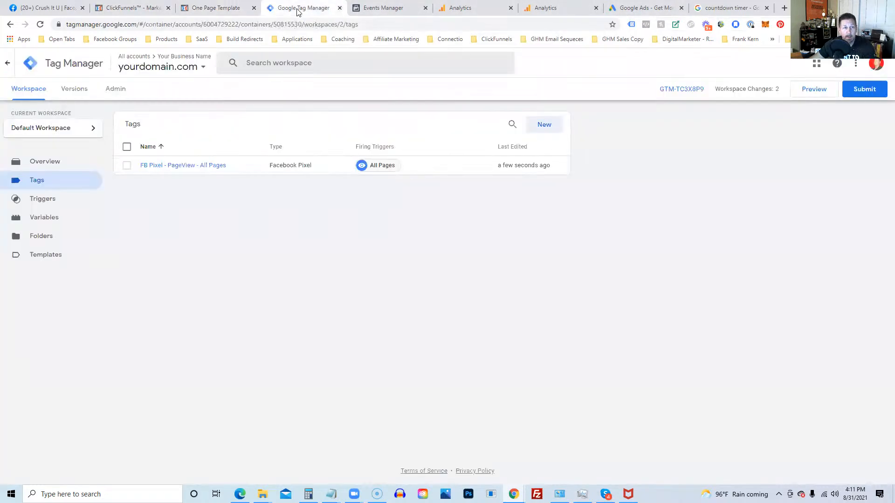
Step: Recheck the live Optin page with Pixel Helper and reload it, then return to the Tag Manager tags list
click(221, 14)
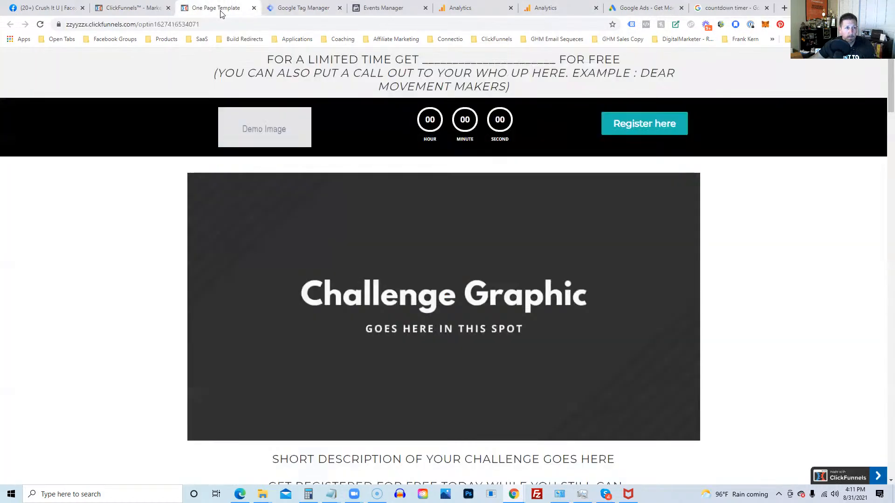
click(646, 24)
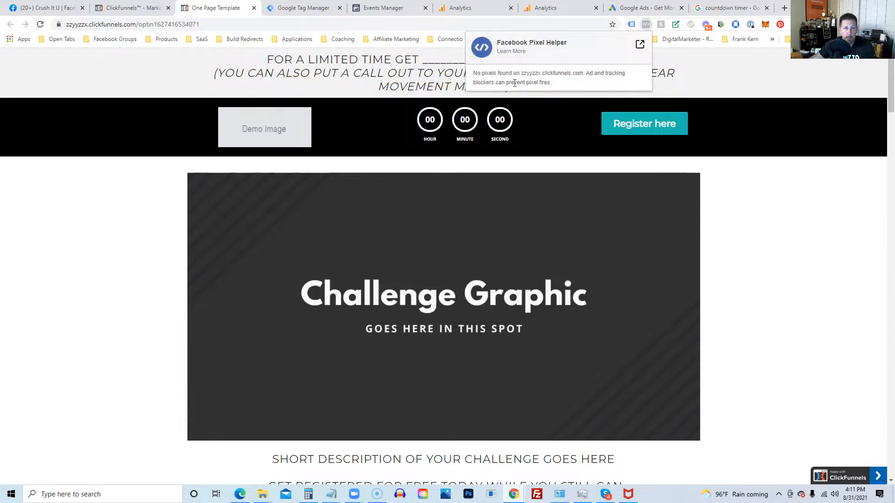
click(81, 122)
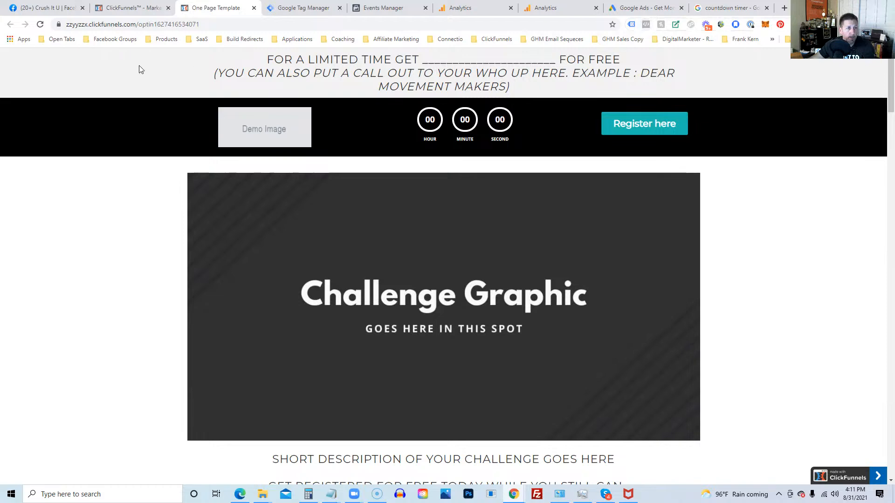
click(41, 24)
click(125, 9)
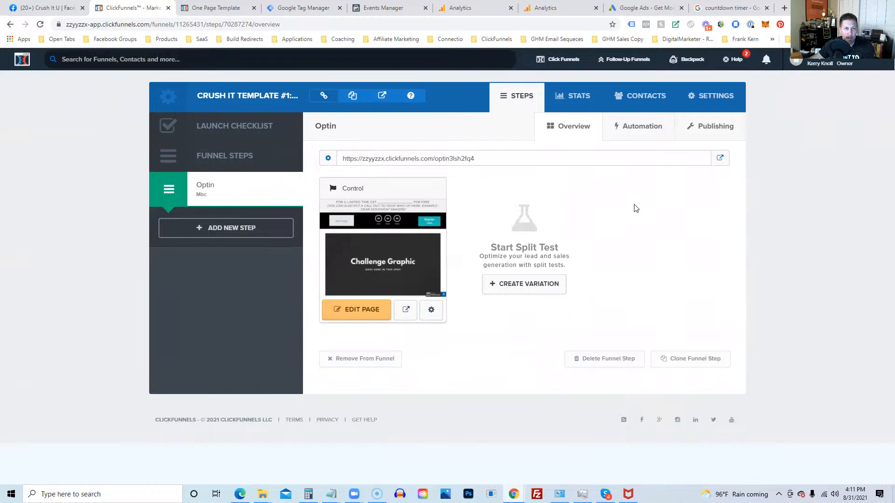
click(301, 10)
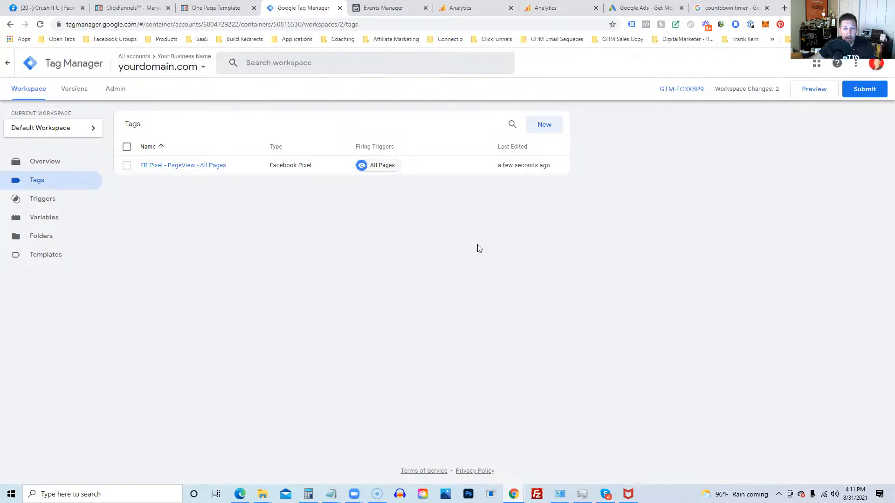
Step: Submit and publish the changes as version 'Added FB Pixel PageView'
click(861, 93)
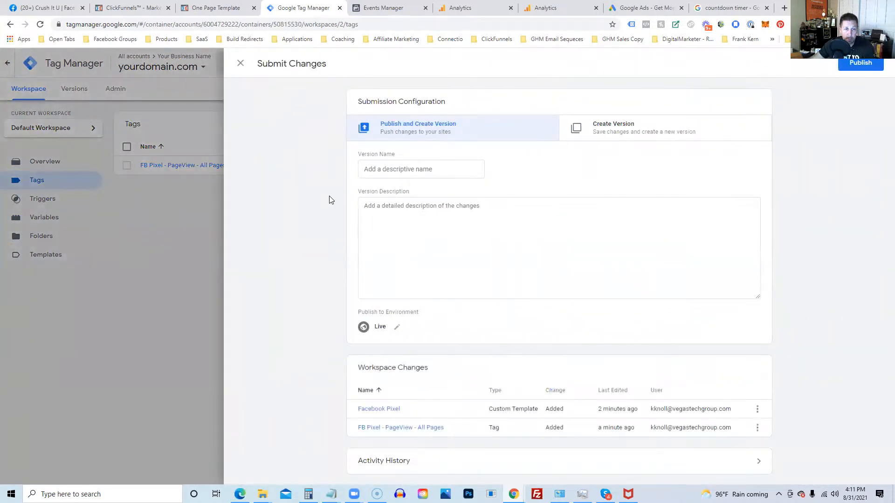
click(379, 171)
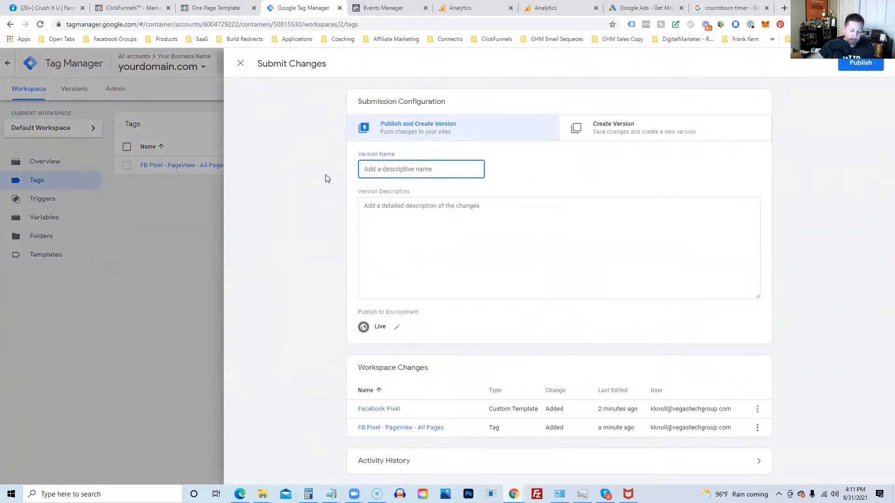
text(Add)
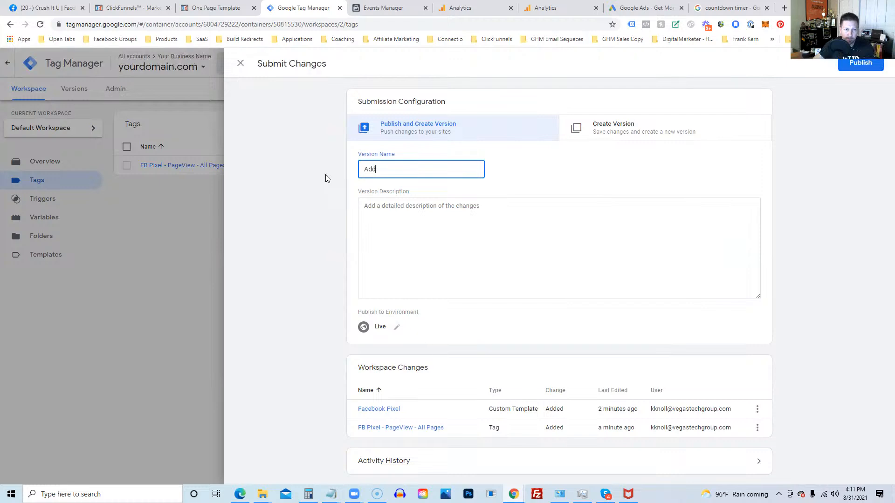
text(ed FB Pixel PageView)
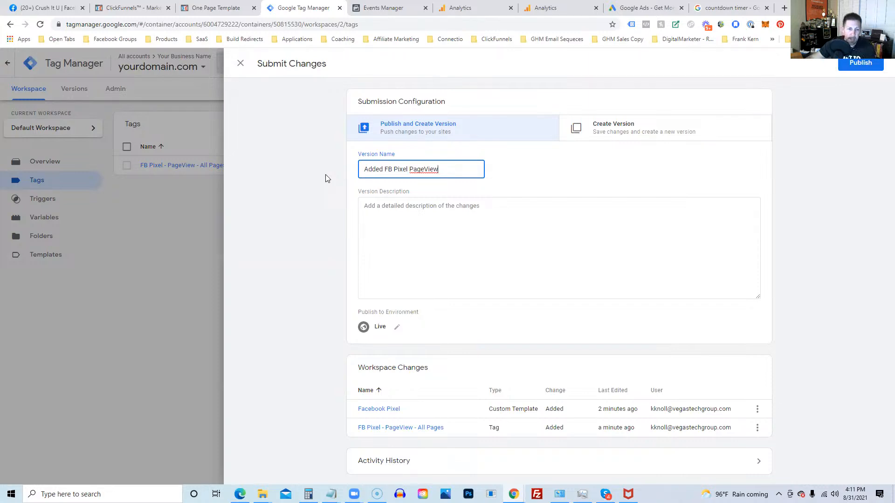
click(860, 65)
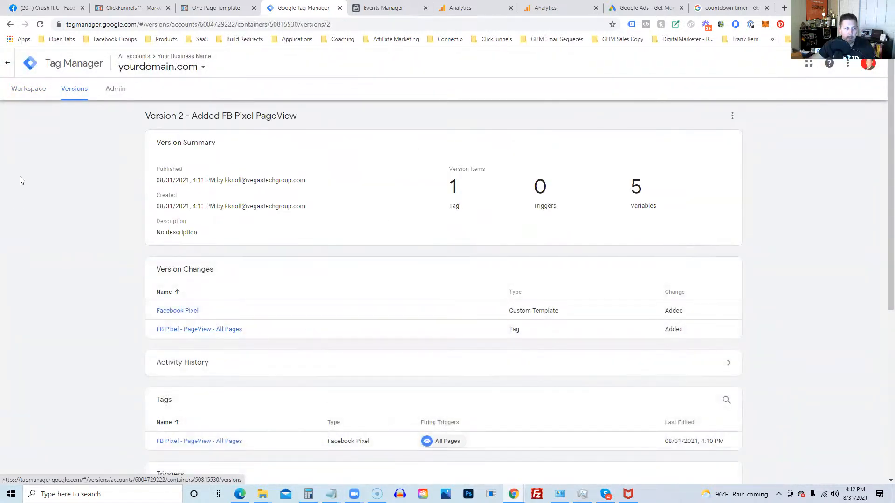
Step: Reload the live optin page and check it with Facebook Pixel Helper
click(216, 8)
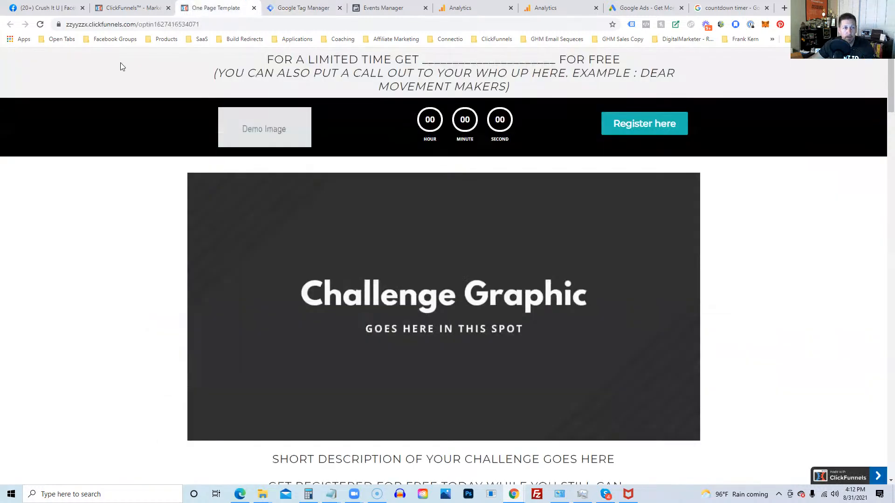
click(40, 25)
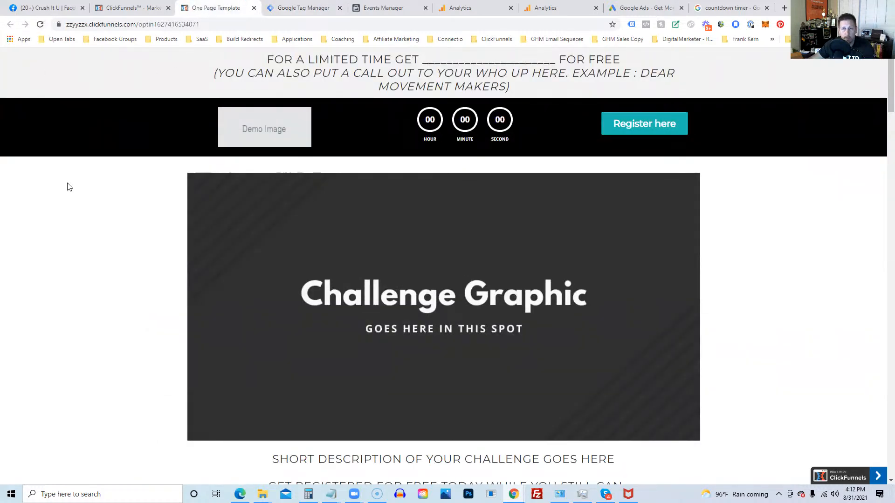
click(40, 25)
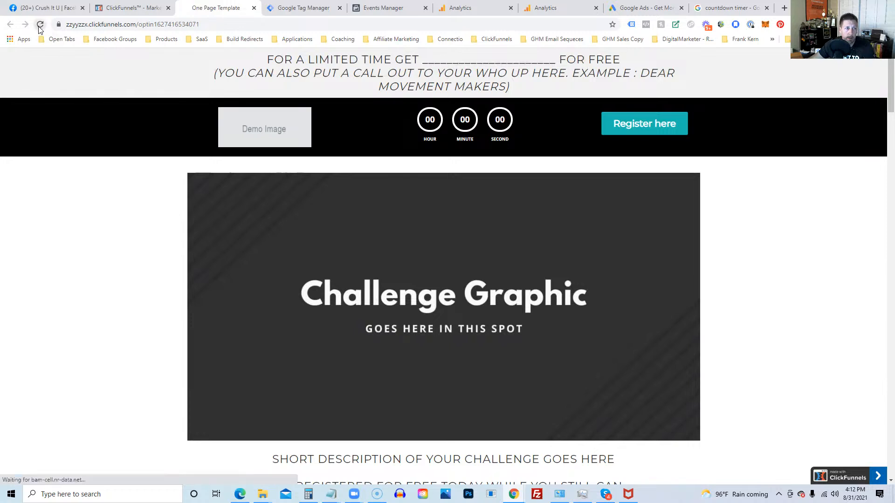
click(646, 24)
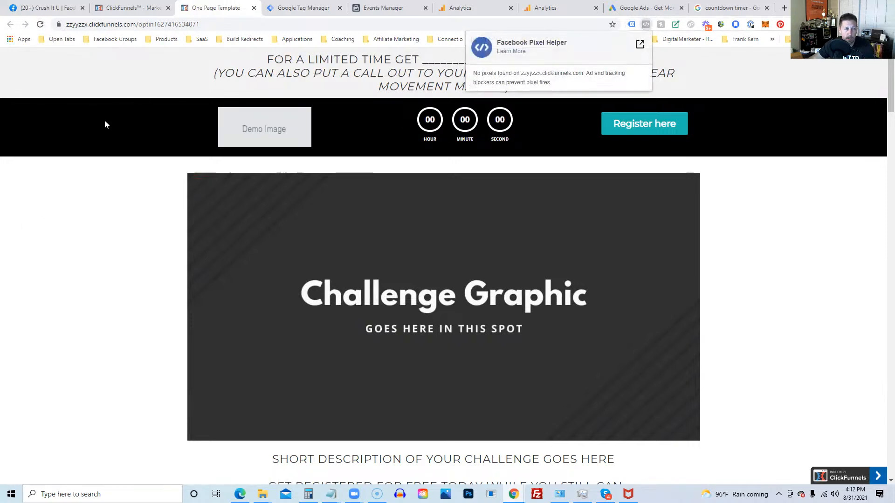
click(79, 52)
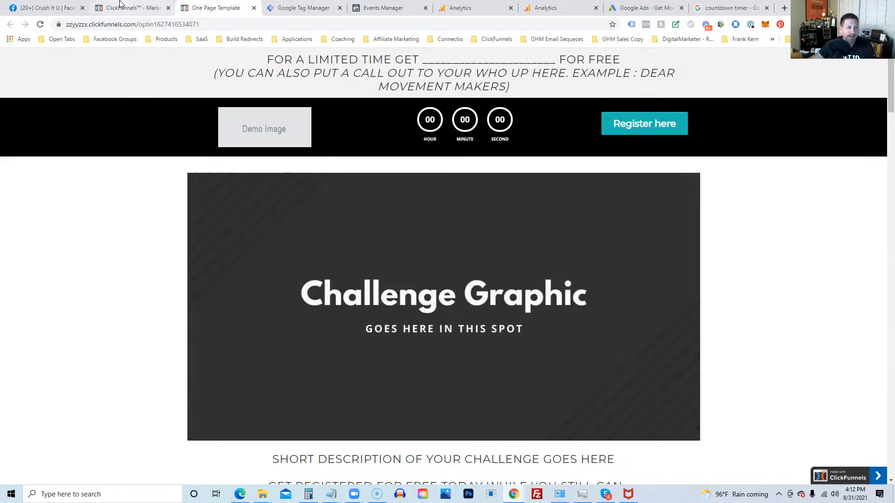
Step: Open a fresh copy of the optin page, recheck Pixel Helper, and view its HTML source
click(119, 8)
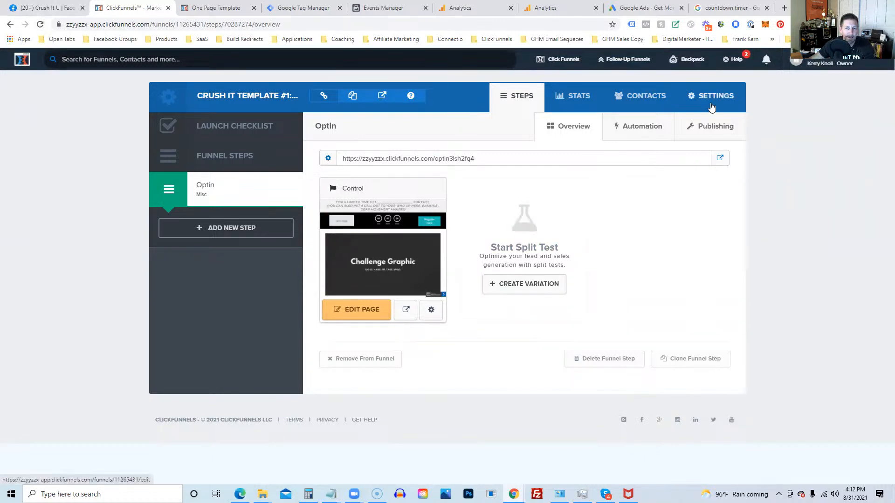
click(199, 8)
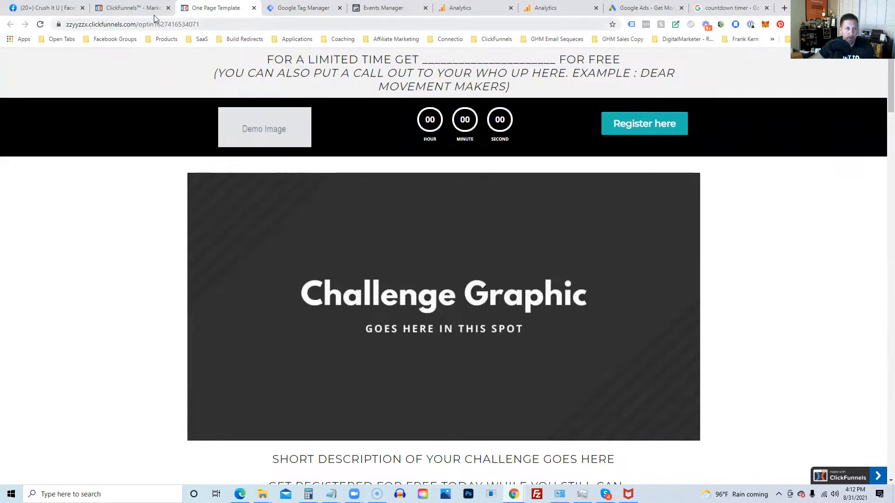
click(133, 7)
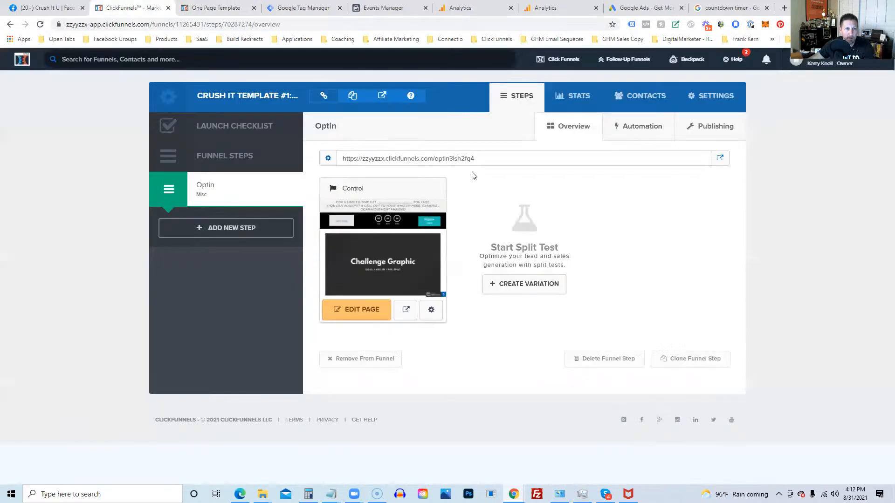
click(720, 159)
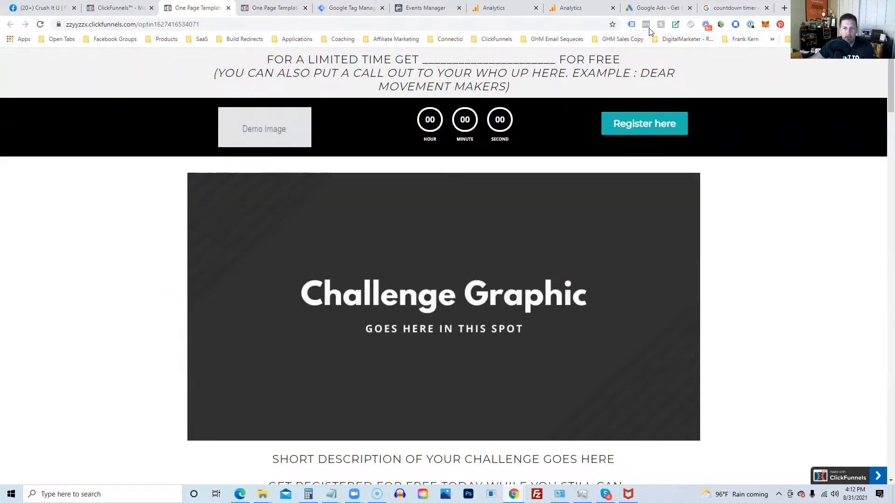
click(647, 25)
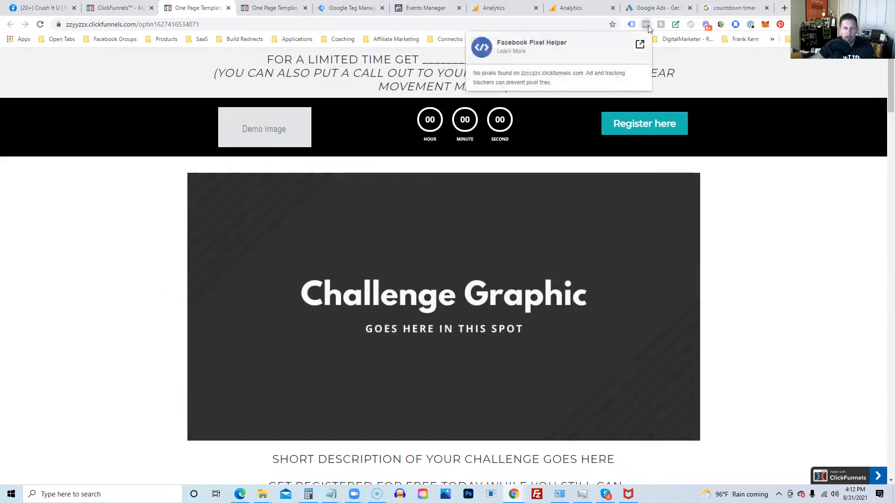
click(138, 79)
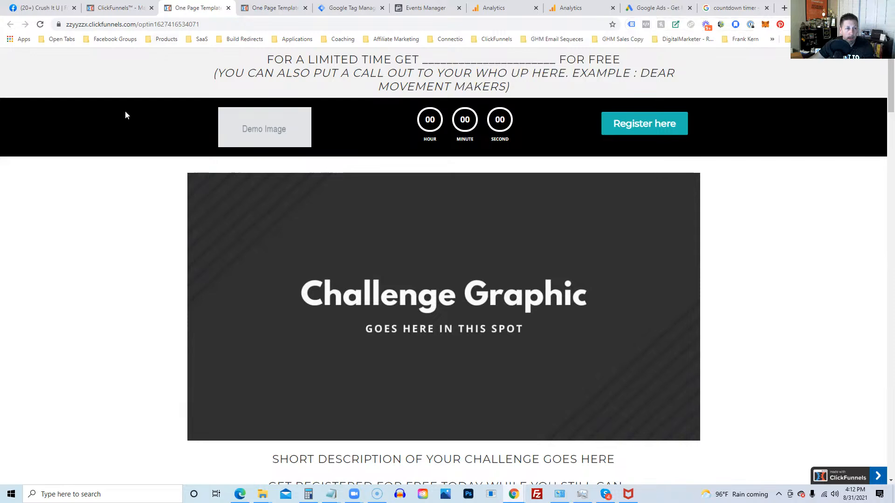
right_click(69, 258)
click(103, 408)
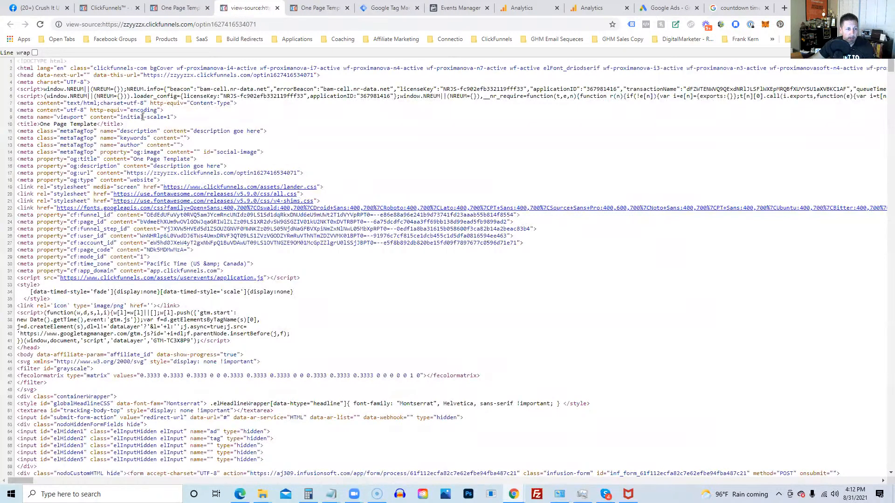
Step: Search the page source for the pixel ID, find no match, and reload the optin page
key(ctrl+f)
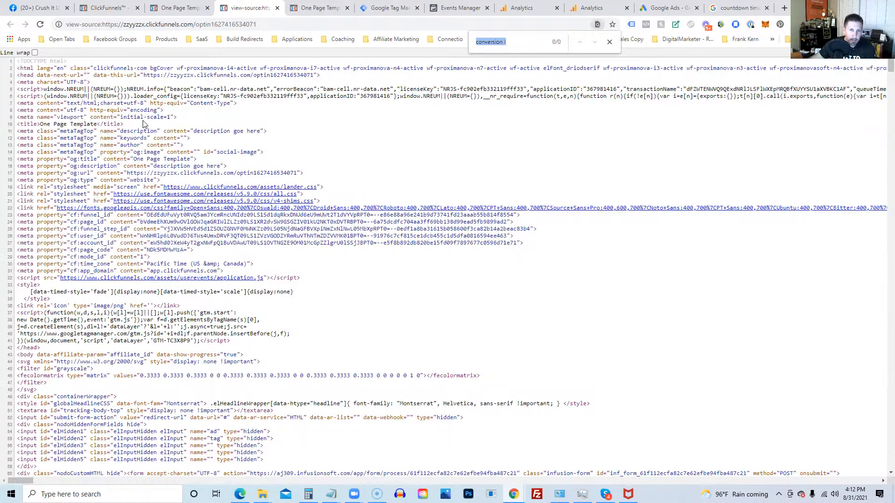
key(ctrl+v)
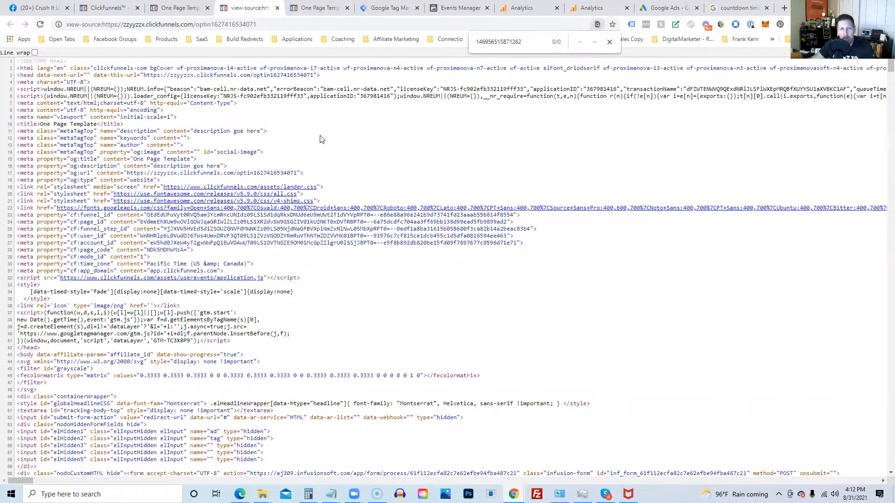
scroll(205, 165, down, 8)
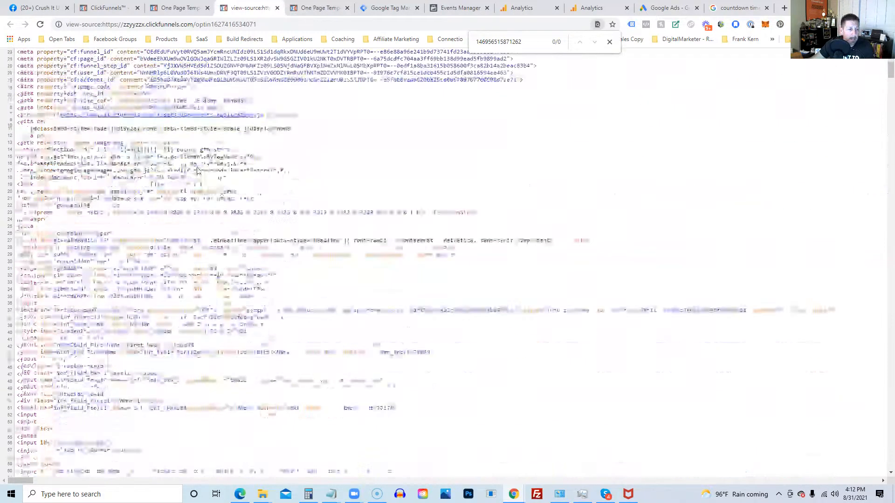
scroll(195, 170, down, 20)
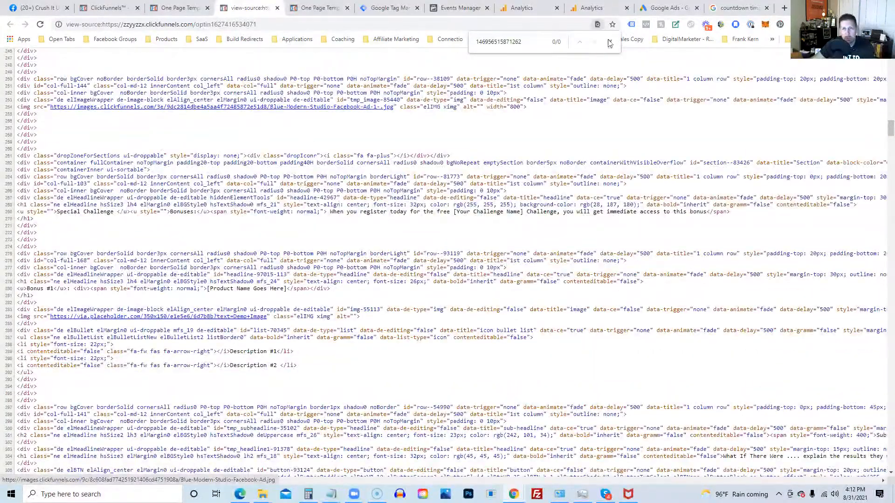
click(179, 11)
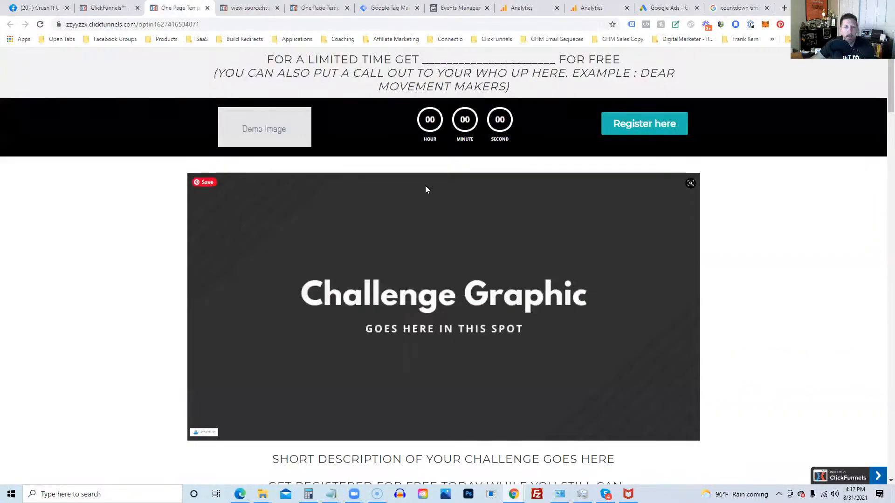
click(40, 24)
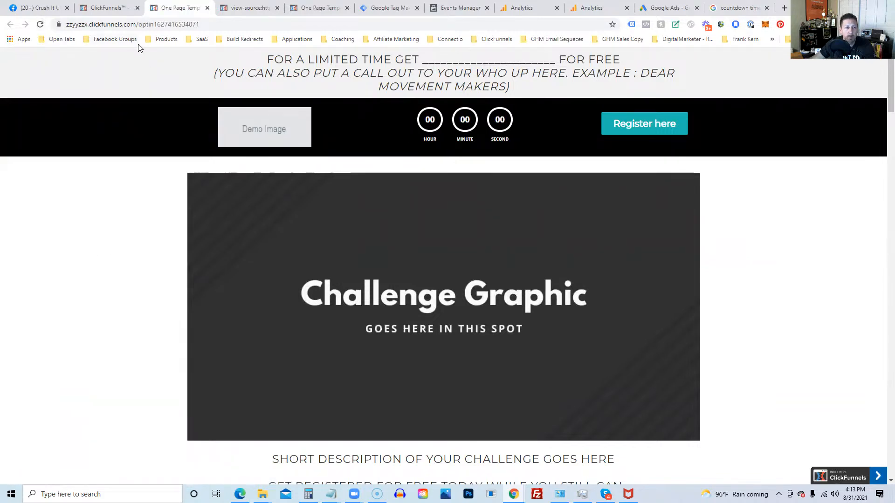
click(107, 10)
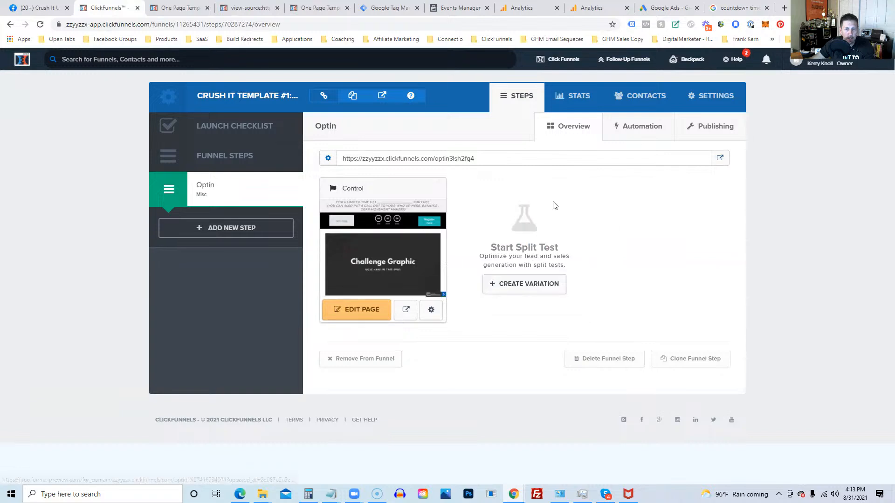
Step: Check the optin page's header and footer tracking code, which is empty
click(360, 317)
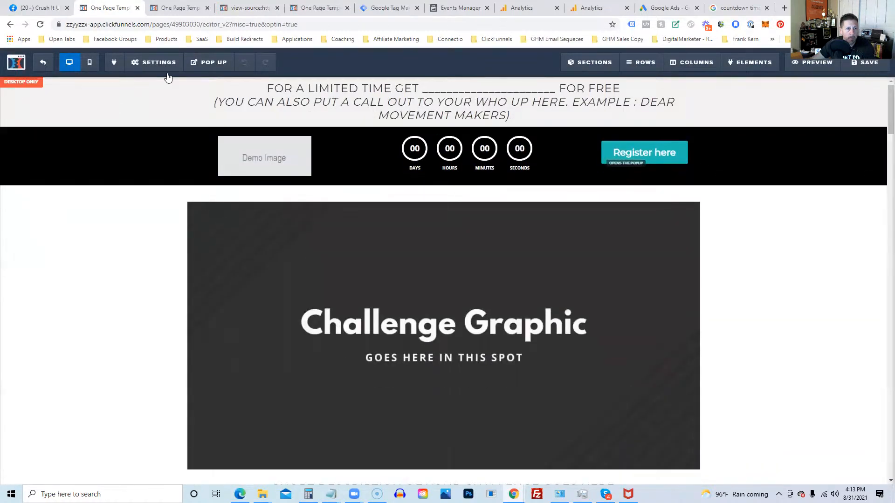
mouse_move(139, 79)
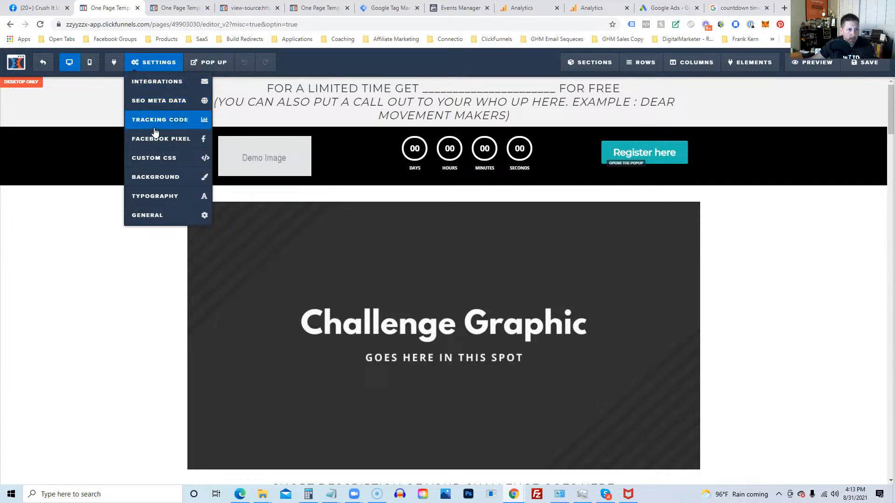
click(172, 120)
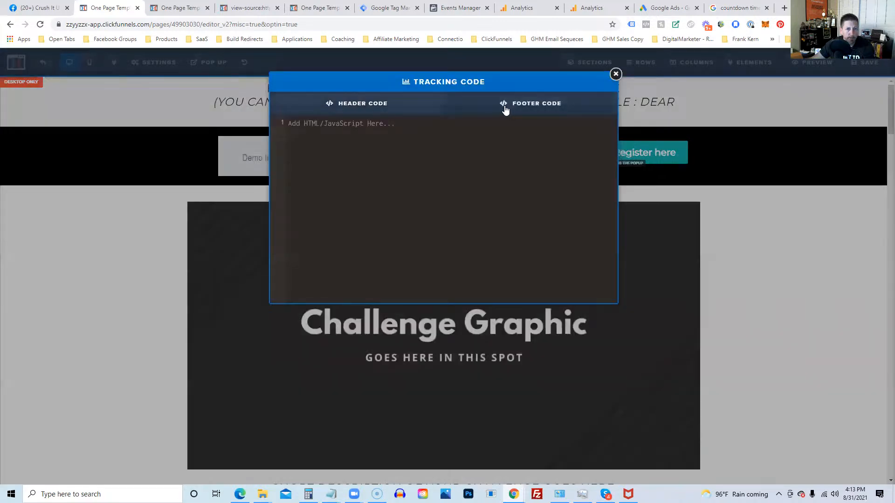
click(506, 110)
click(341, 106)
click(615, 75)
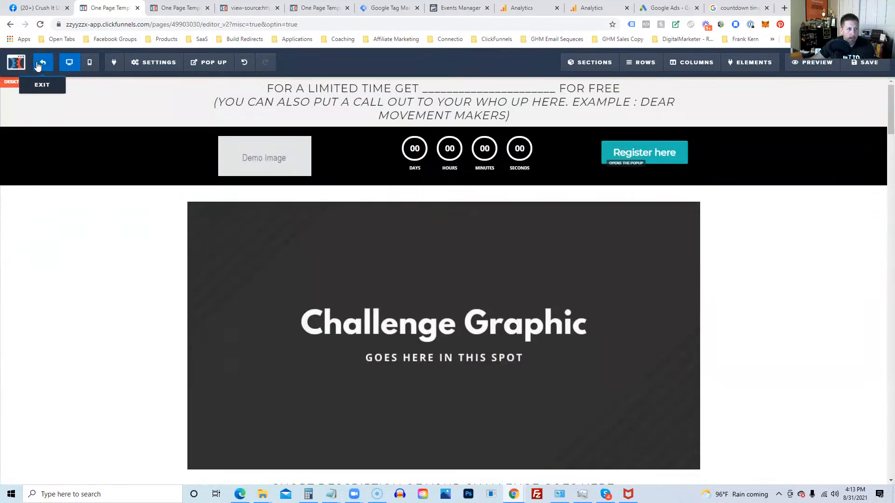
click(43, 62)
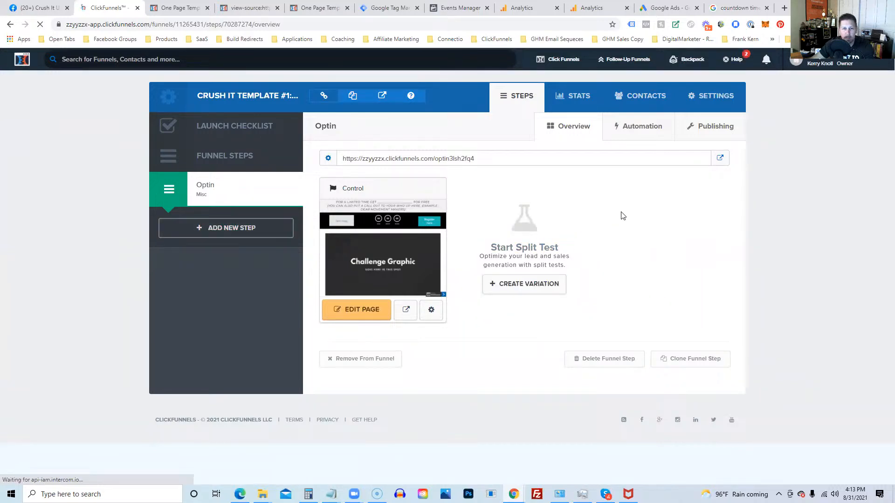
Step: In the funnel settings, expand the head and body tracking code boxes to show the GTM snippets
click(712, 97)
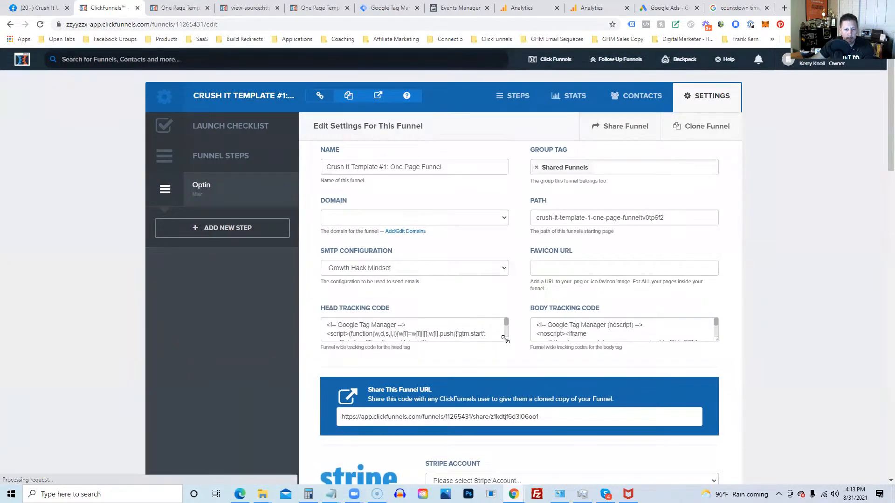
drag(507, 340, 514, 427)
drag(713, 339, 712, 391)
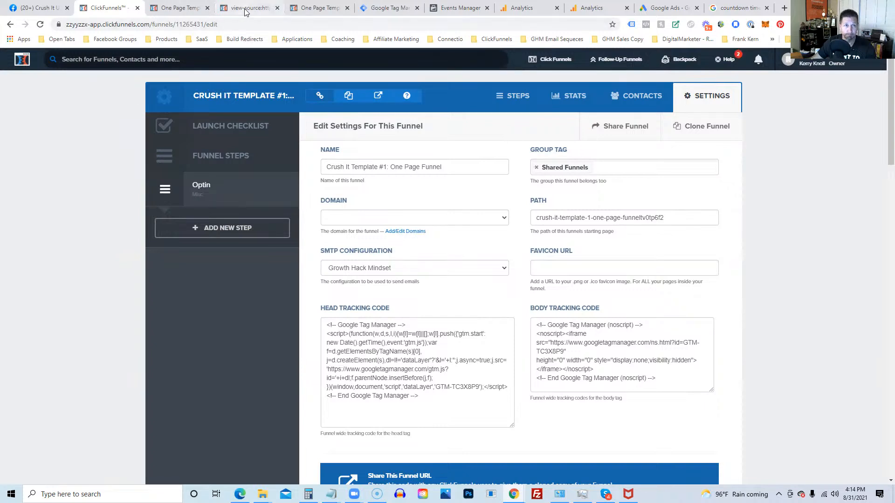
Step: Return to the GTM container workspace, view its tags, then open the empty Triggers list
click(375, 10)
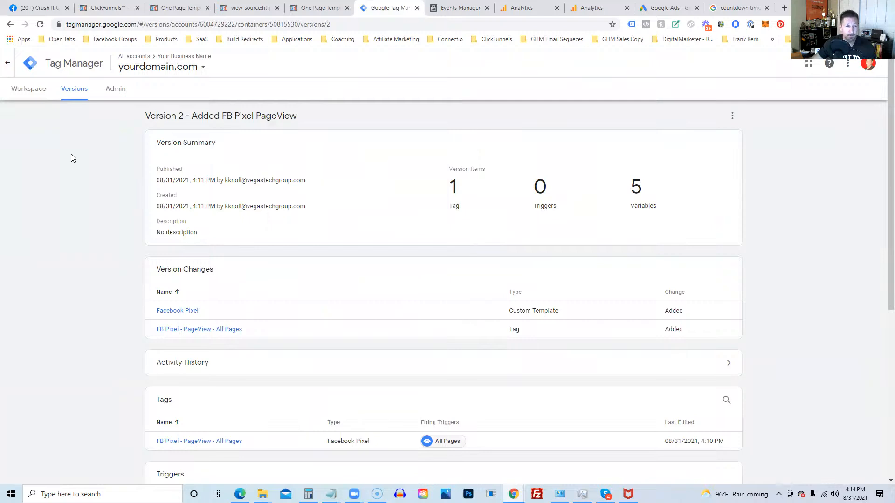
click(19, 92)
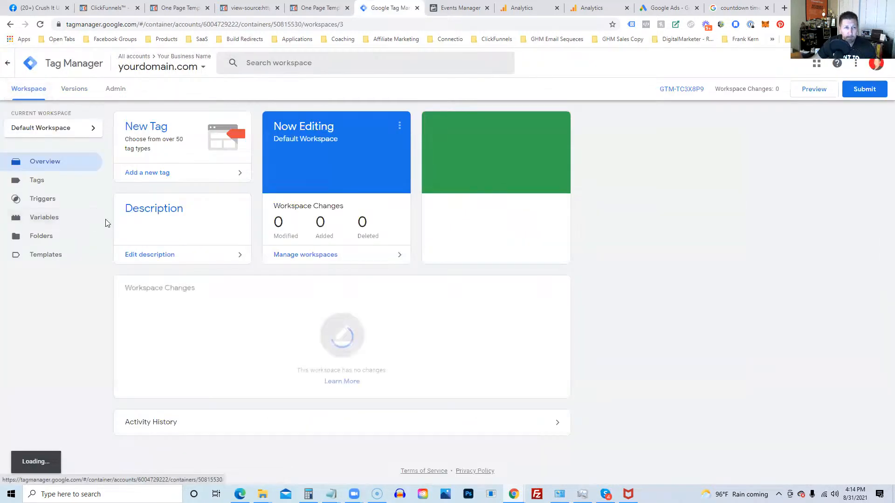
click(51, 182)
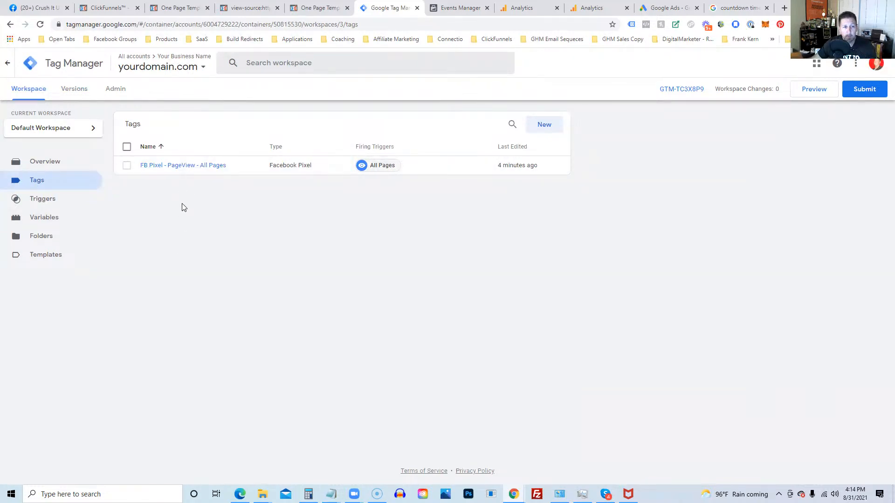
click(58, 205)
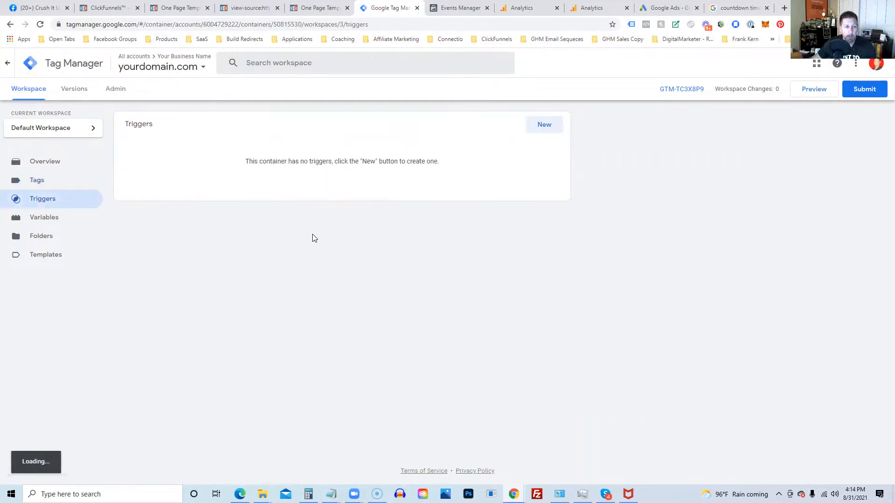
Step: Create a new trigger and draft its name as 'Page View - optin-thank-you'
click(548, 130)
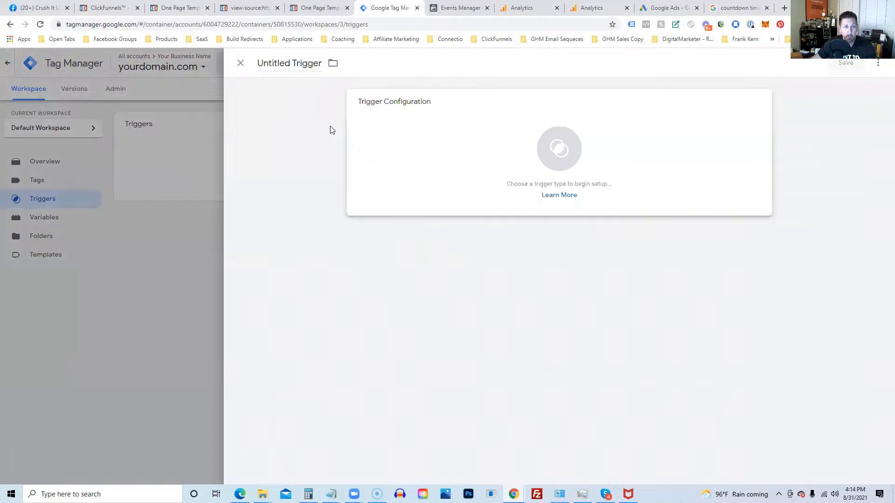
click(278, 59)
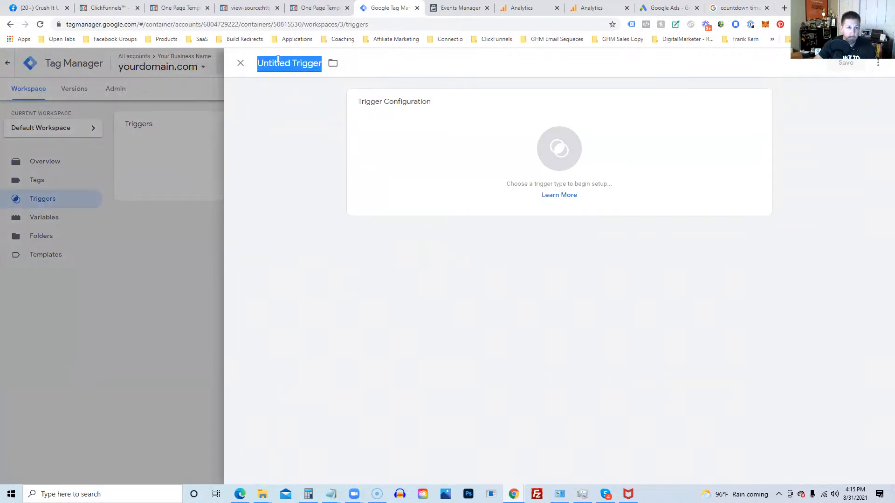
text(Pag)
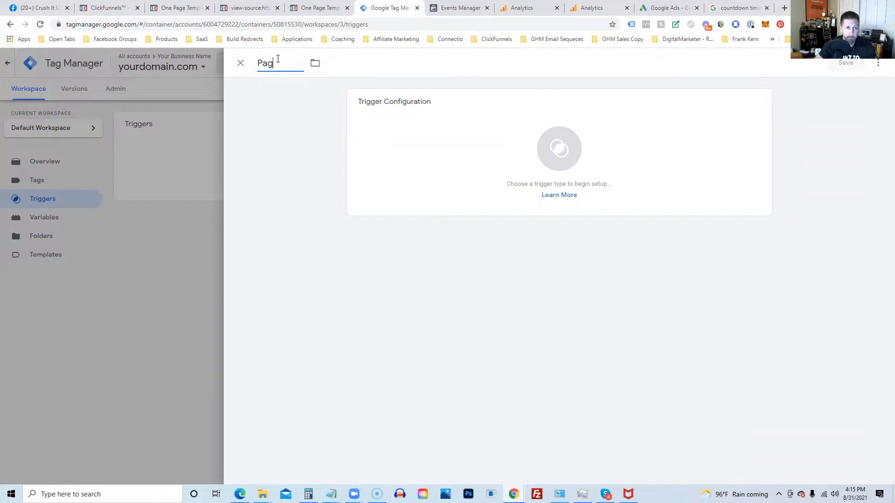
text(e View --)
key(BackSpace)
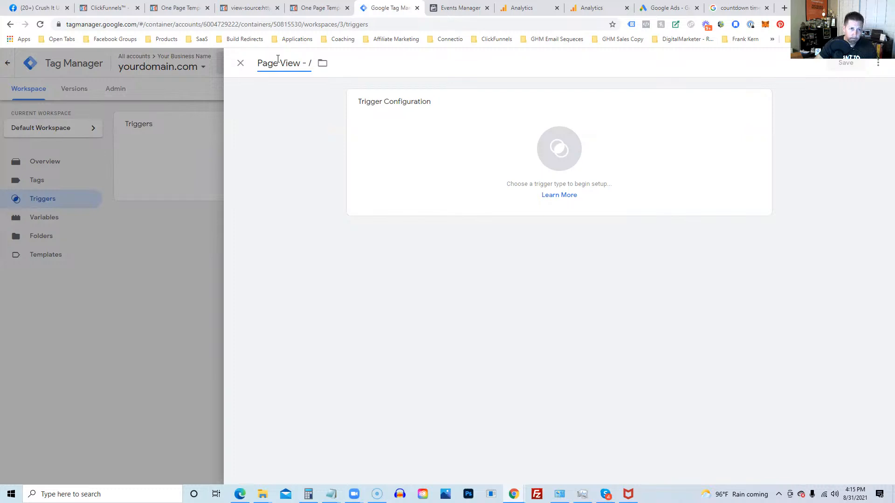
text(optin)
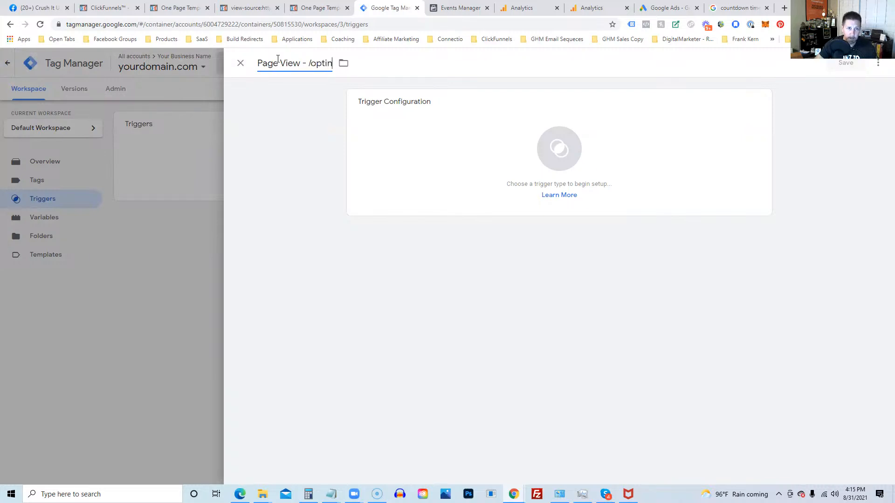
text(-thank-you)
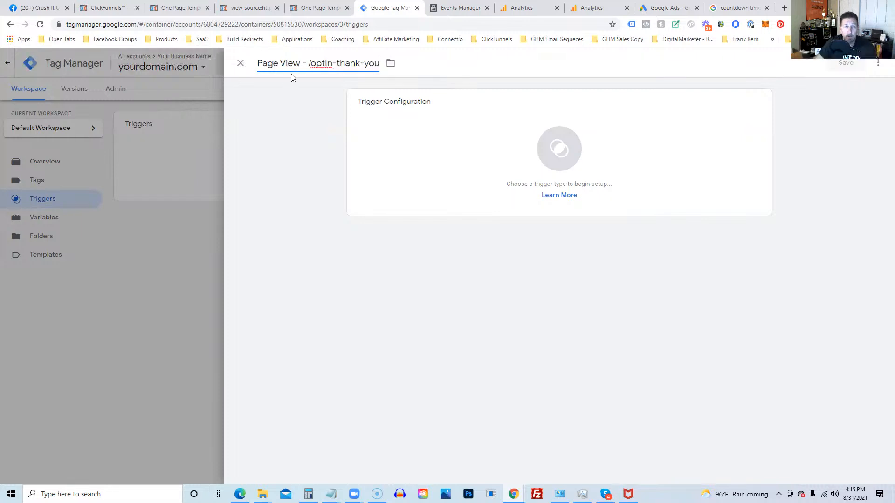
Step: Replace 'optin' with 'challenge-name' in the trigger name
drag(310, 63, 379, 75)
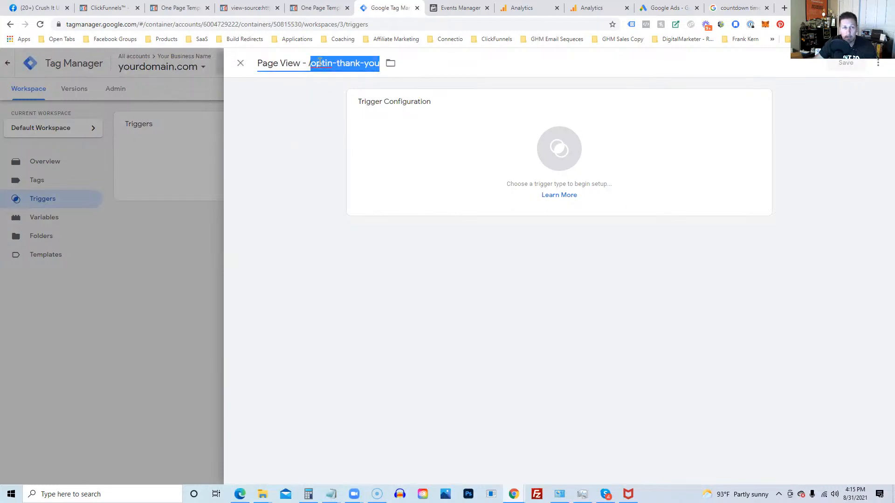
click(311, 61)
drag(311, 61, 370, 82)
click(256, 134)
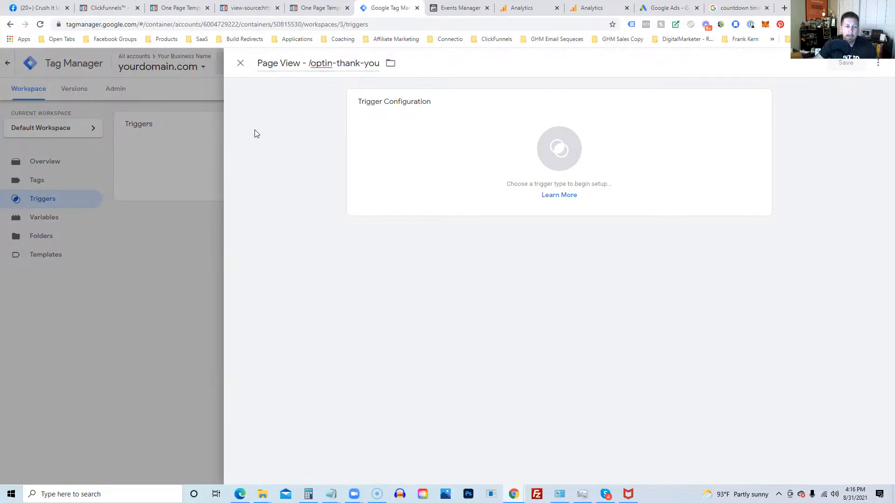
drag(310, 64, 335, 66)
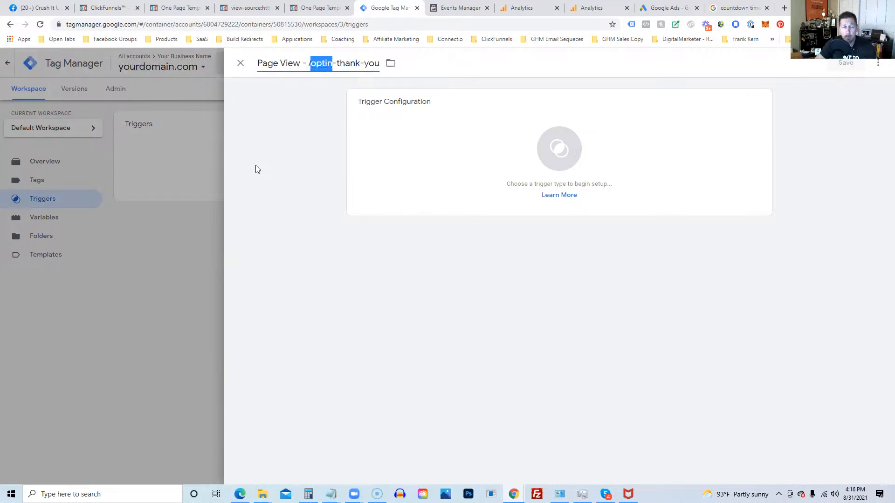
text(challe)
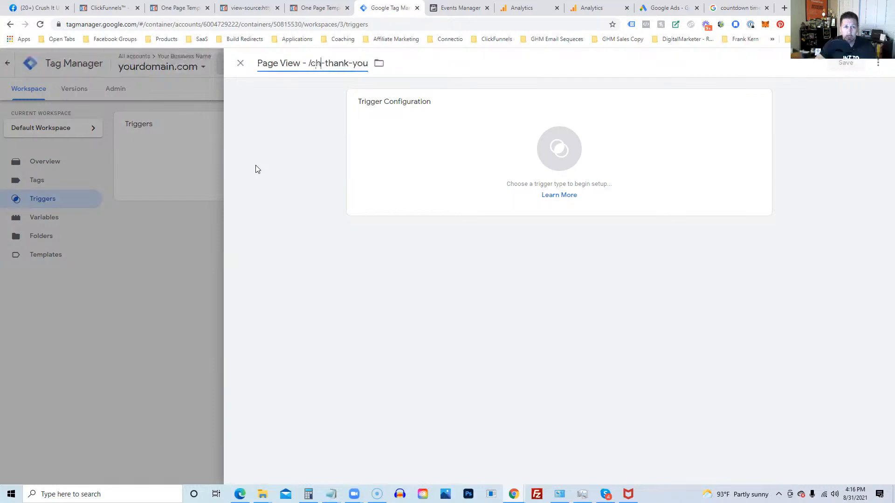
text(nge-name)
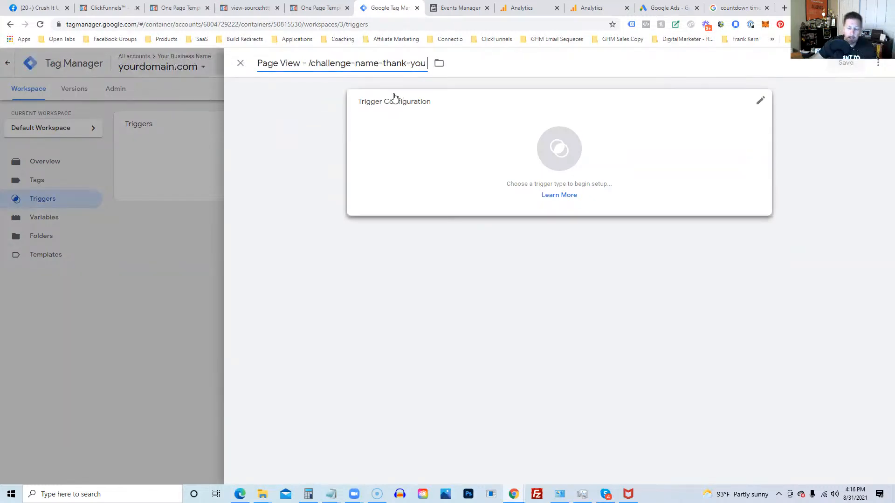
text(-)
key(BackSpace)
key(BackSpace)
key(BackSpace)
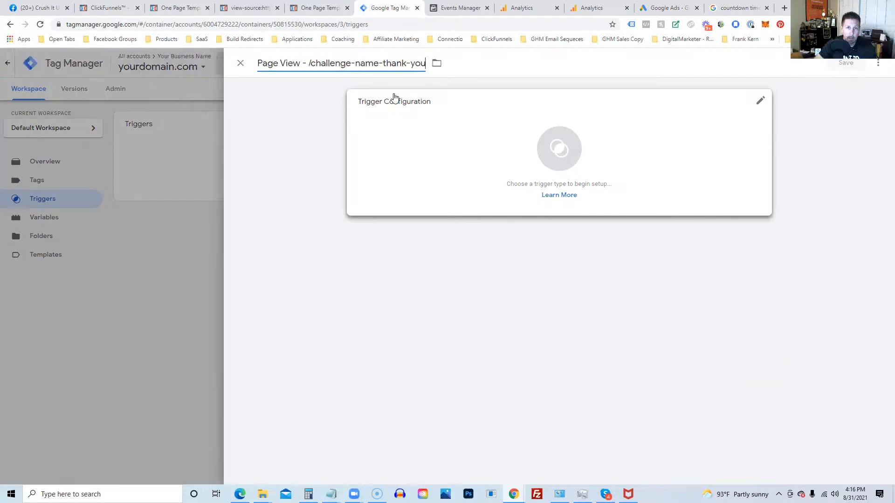
Step: Make it a Page View trigger for some page views where Page Path contains /challenge-name-thank-you, then save
click(539, 149)
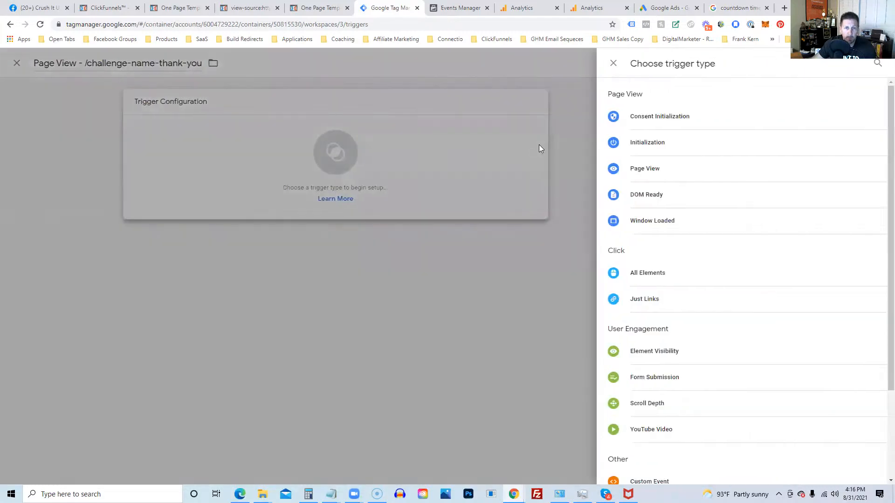
click(653, 174)
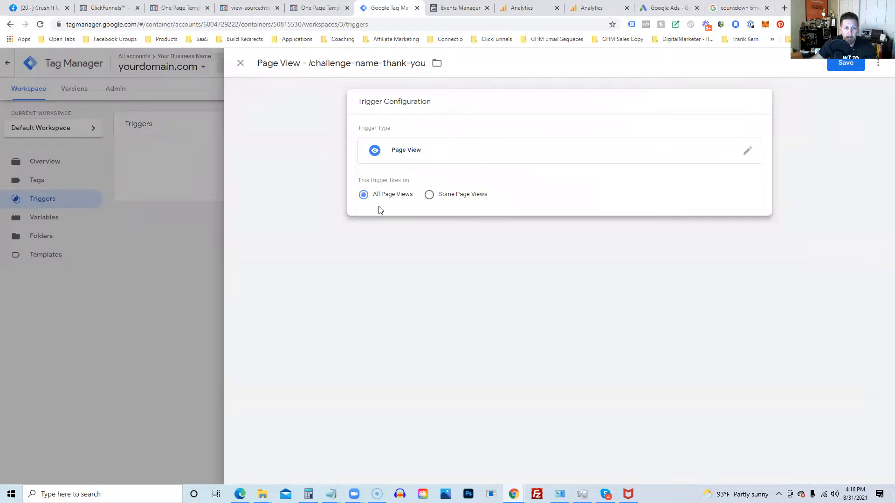
click(429, 195)
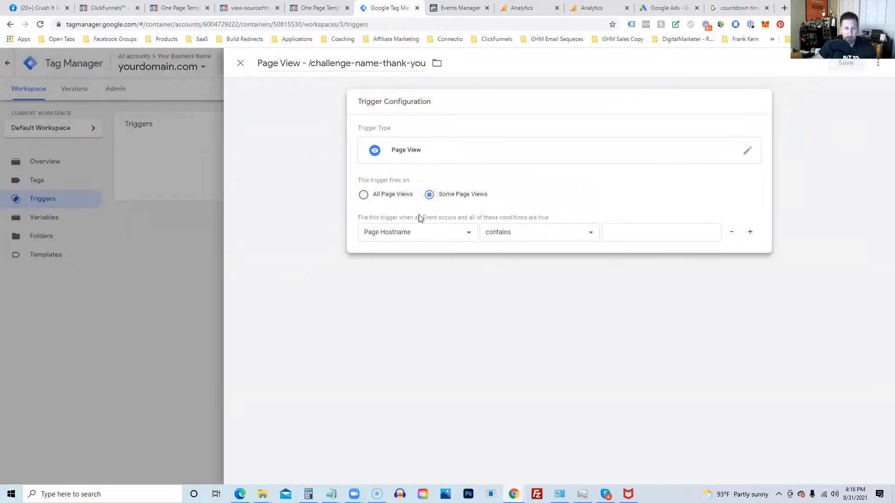
click(393, 235)
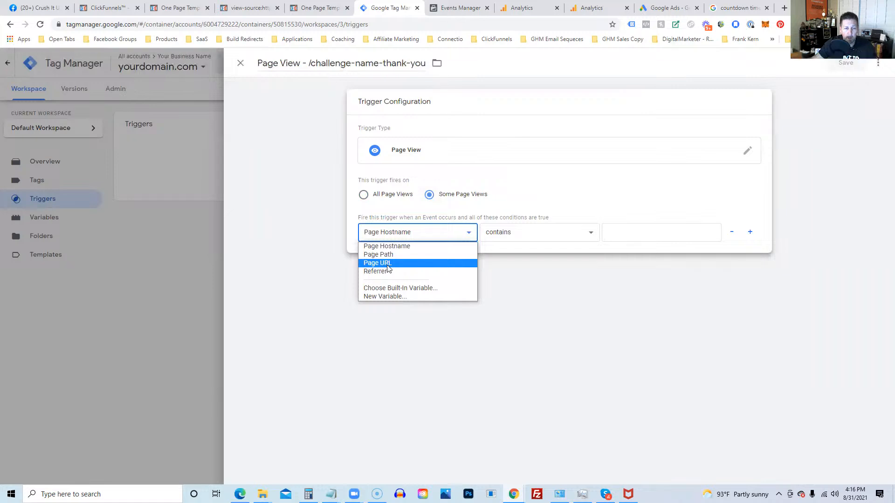
click(390, 256)
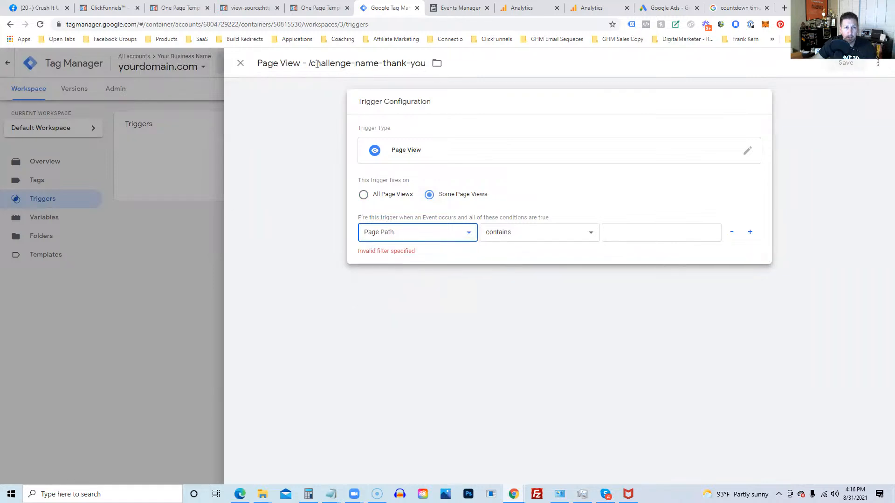
click(624, 231)
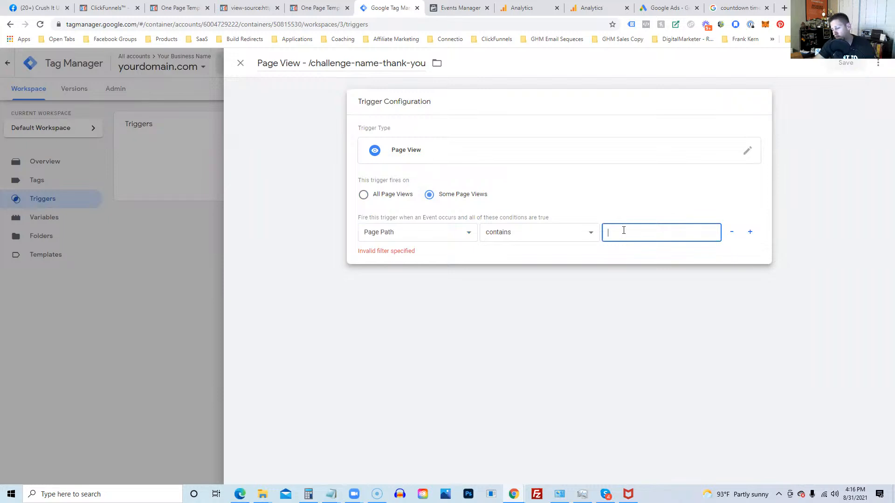
text(/c)
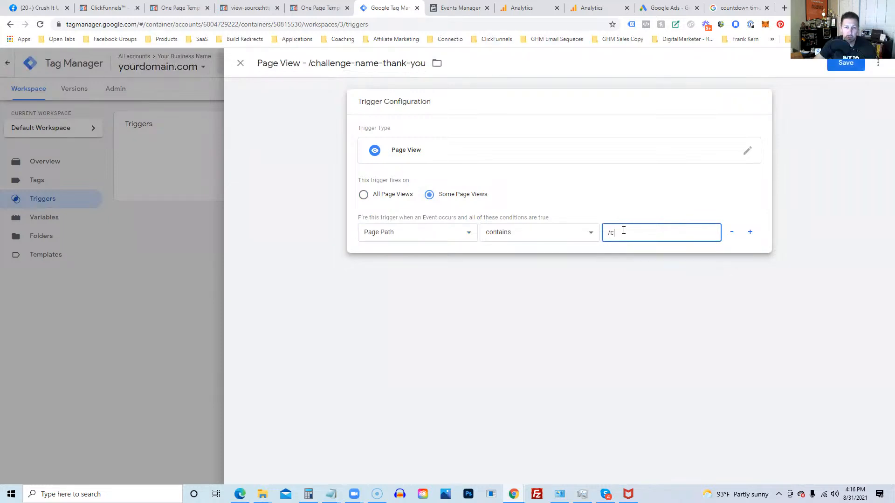
text(hallenge-nam)
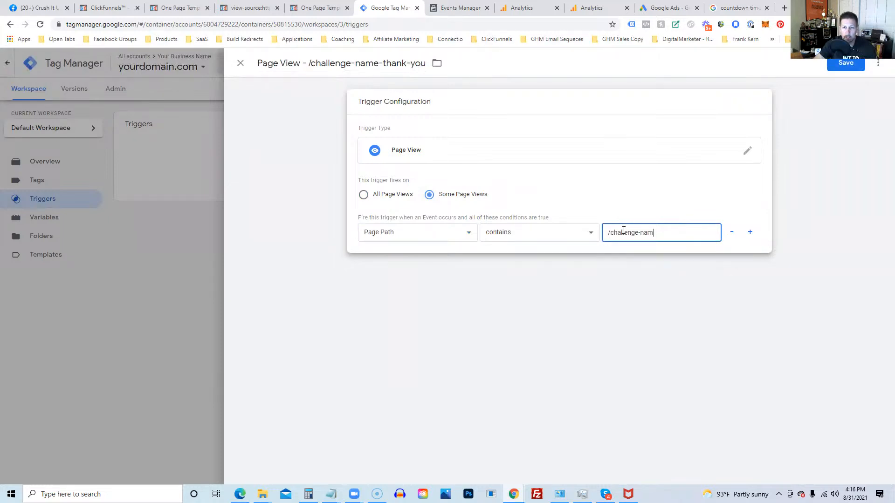
text(e-thank-you)
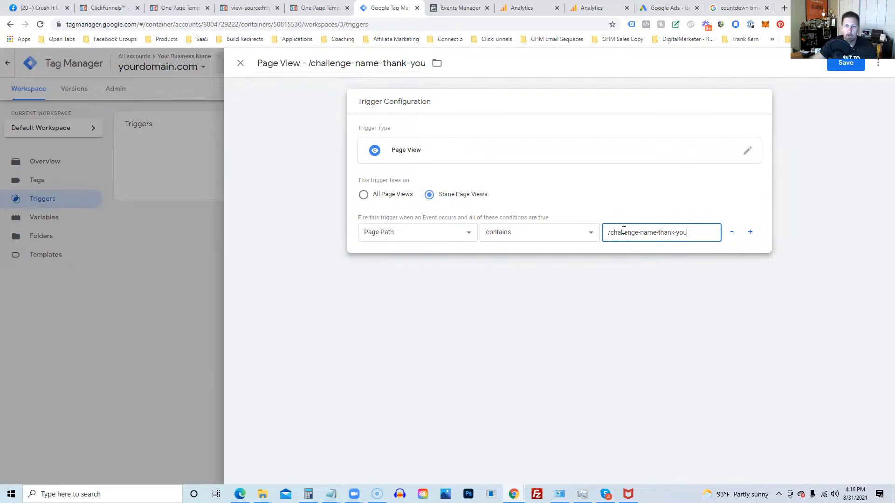
click(845, 65)
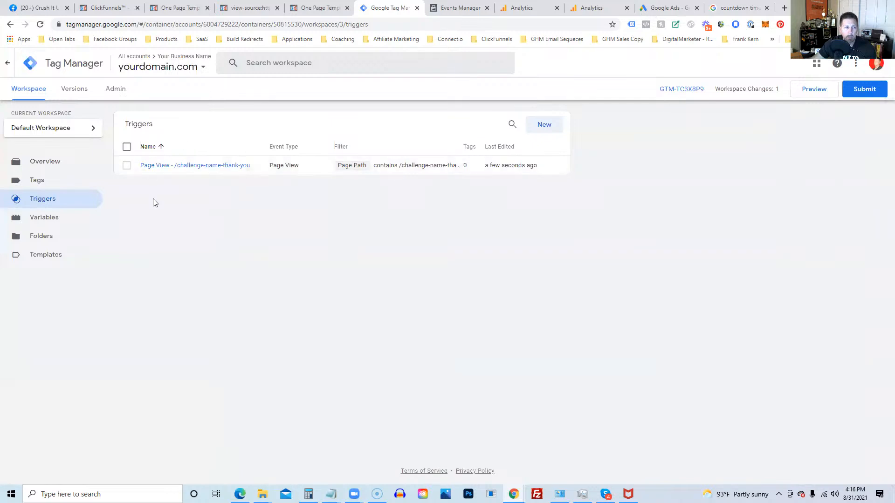
Step: Create a new tag titled 'FB Pixel - Lead - Challenge Name Thank You Page'
click(39, 182)
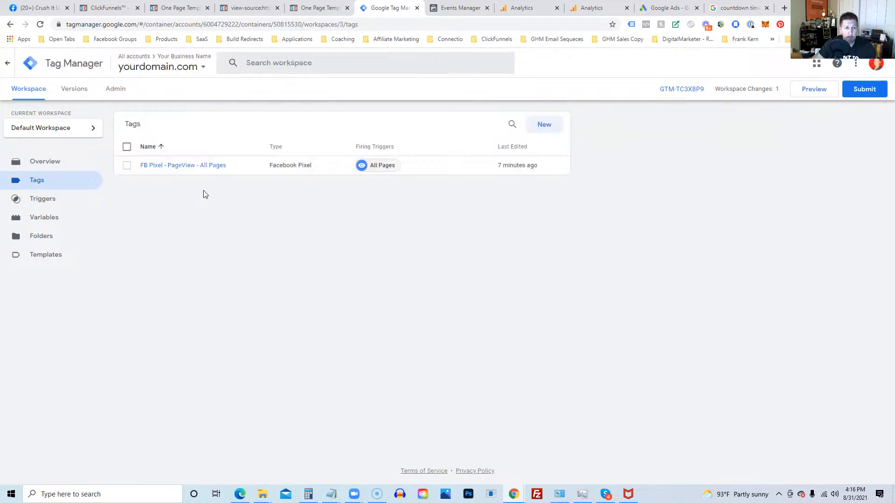
click(541, 130)
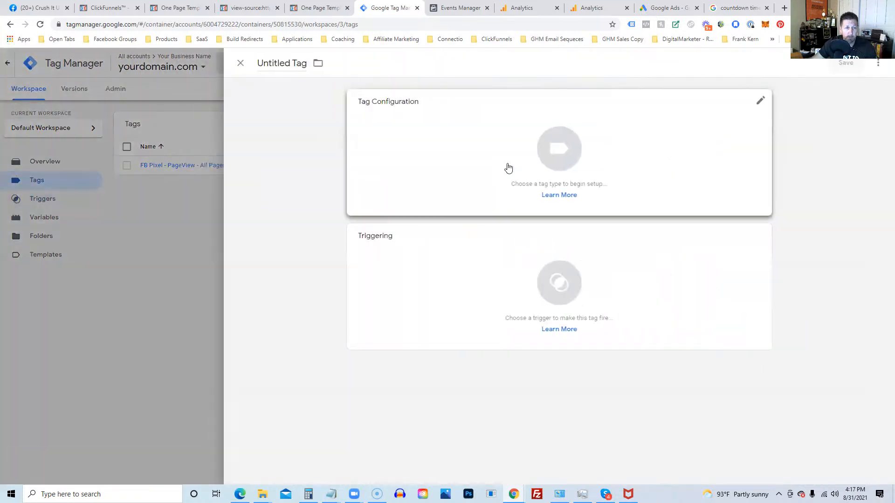
click(269, 65)
key(ctrl+a)
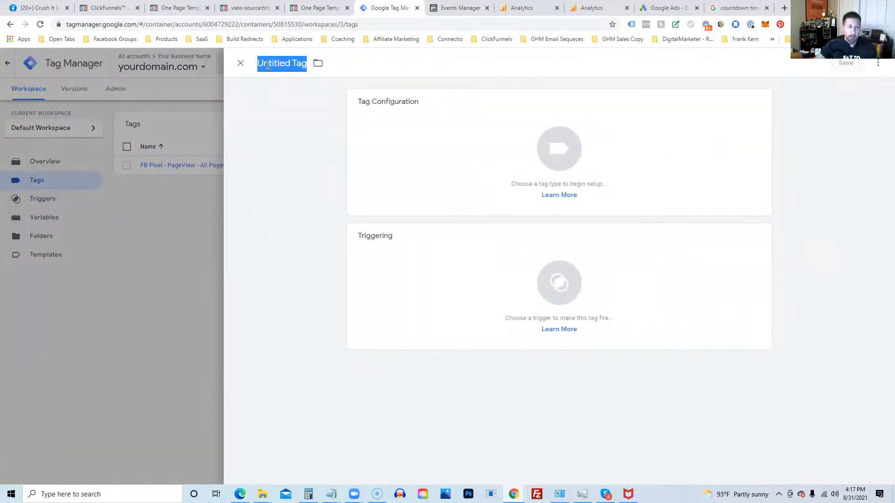
text(FB)
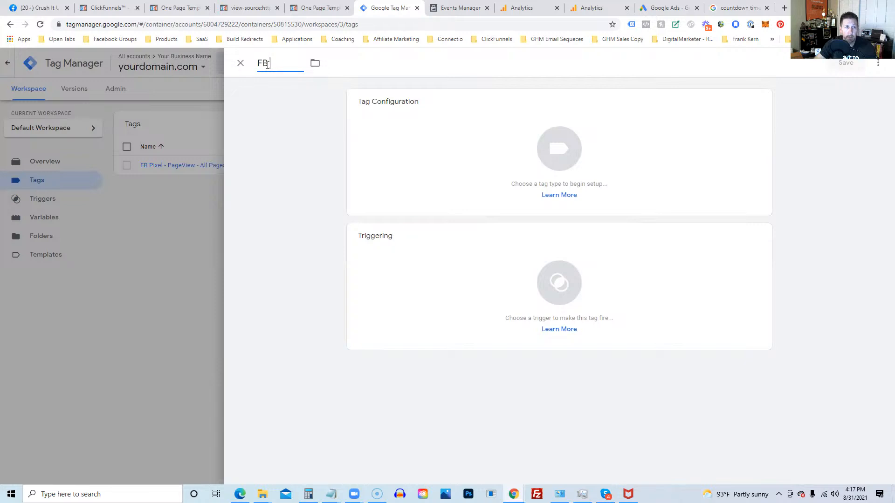
text( Pixel - Lead - )
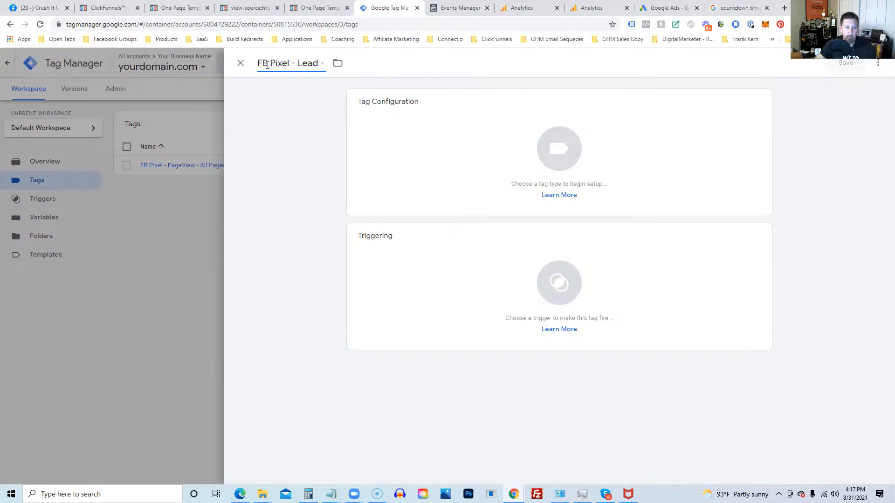
text(Challenge T)
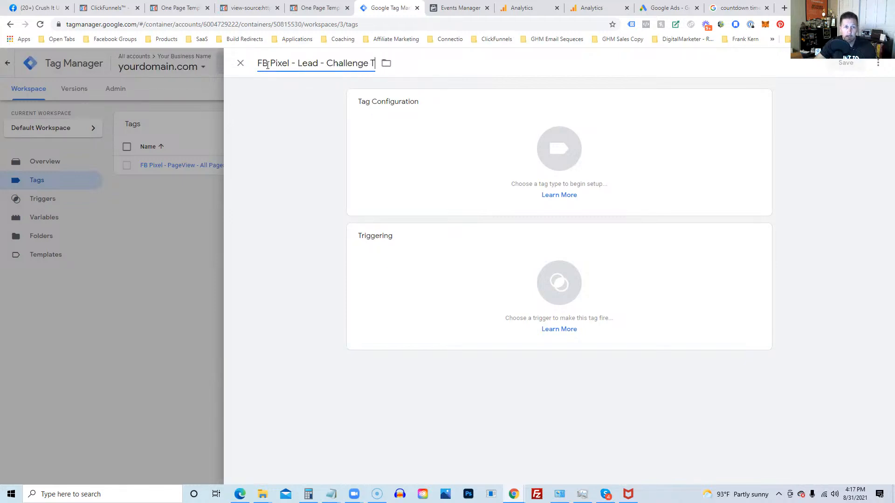
key(BackSpace)
text(Name Thank Y)
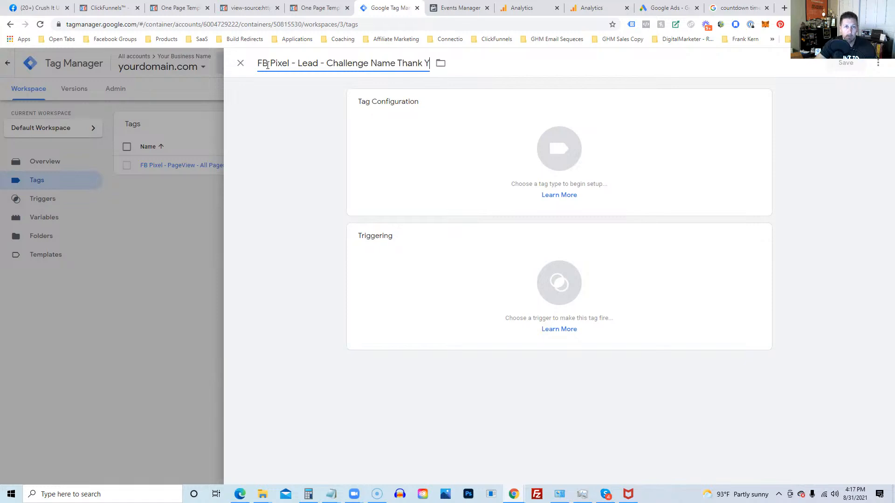
text(ou Page)
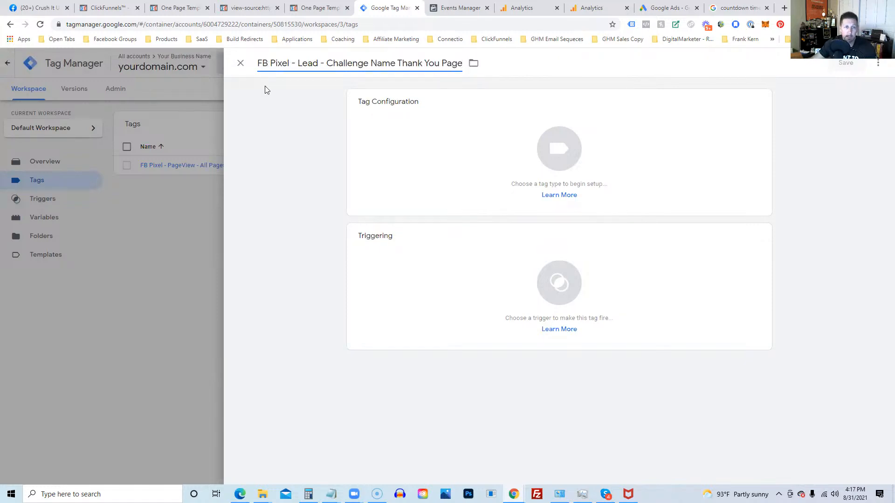
click(558, 159)
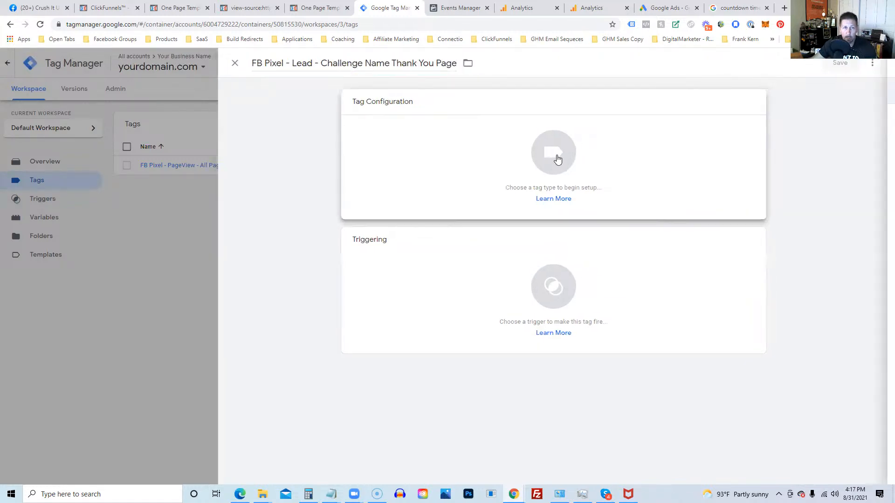
Step: Choose Facebook Pixel from the Custom tag types for the Lead tag
click(558, 160)
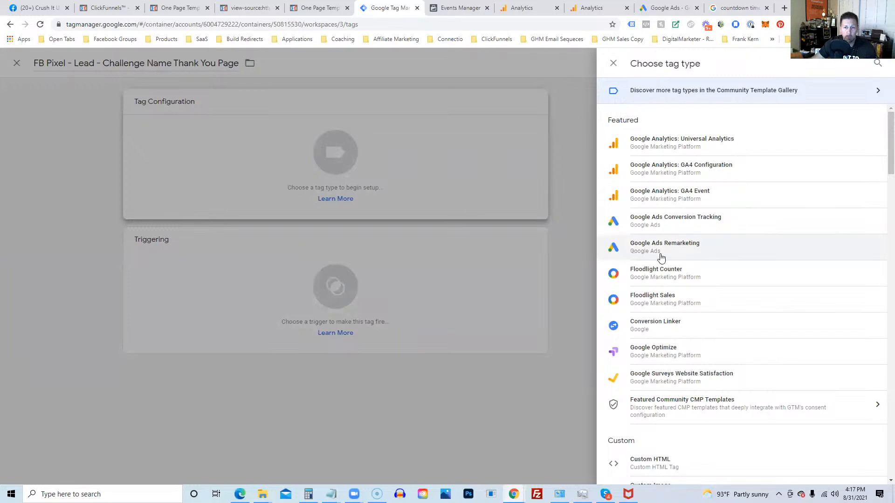
click(875, 92)
click(17, 63)
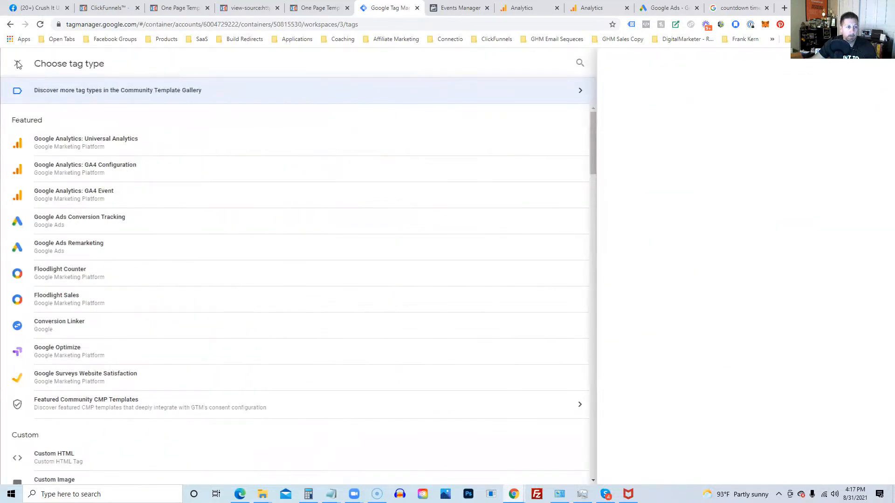
scroll(734, 284, down, 4)
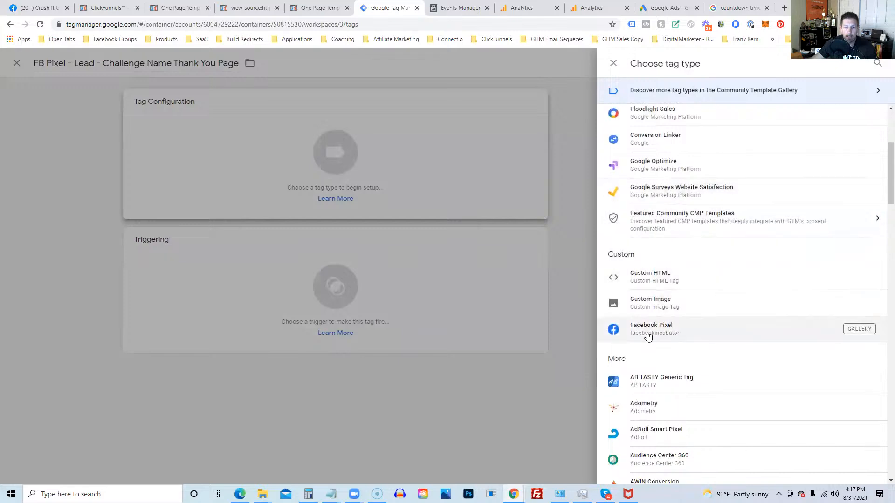
scroll(648, 209, up, 4)
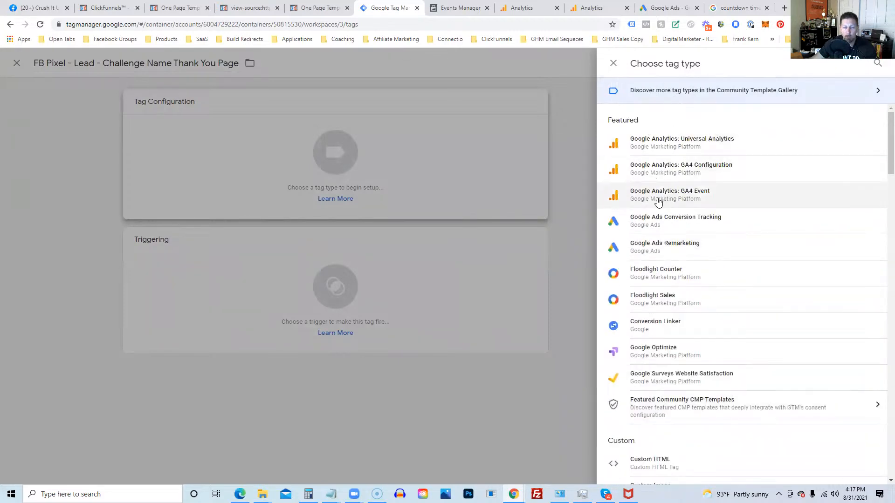
scroll(695, 186, down, 4)
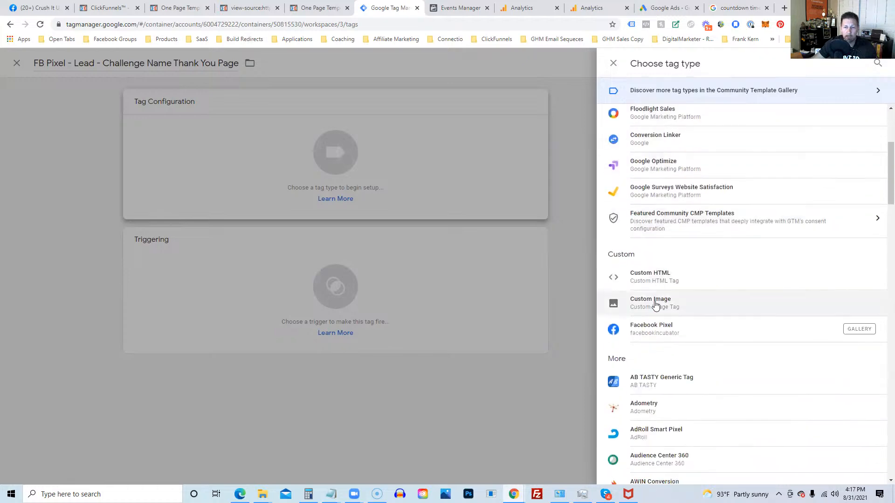
click(648, 335)
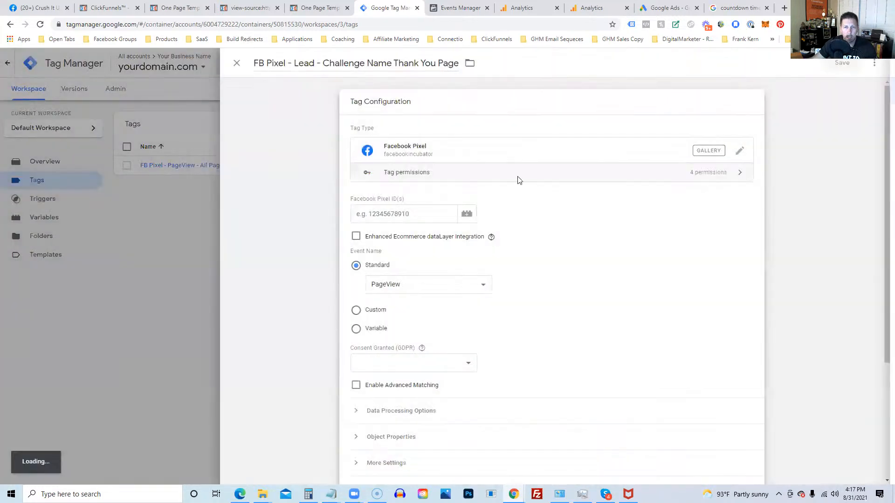
Step: Paste the Facebook Pixel ID, set the standard event name to Lead, and bring up the trigger list
click(433, 208)
key(ctrl+v)
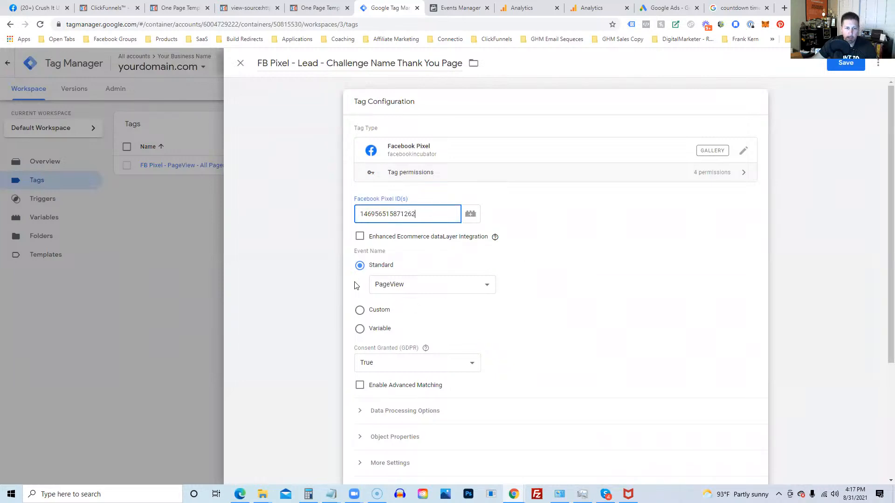
click(390, 288)
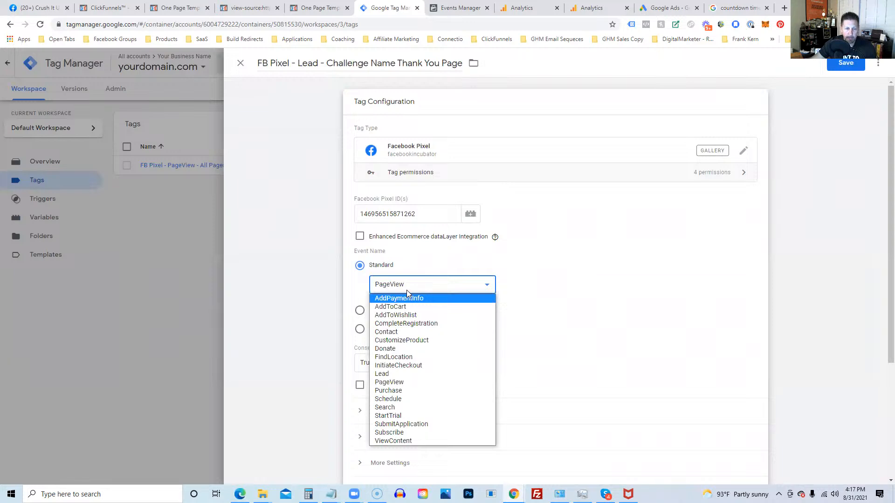
click(387, 375)
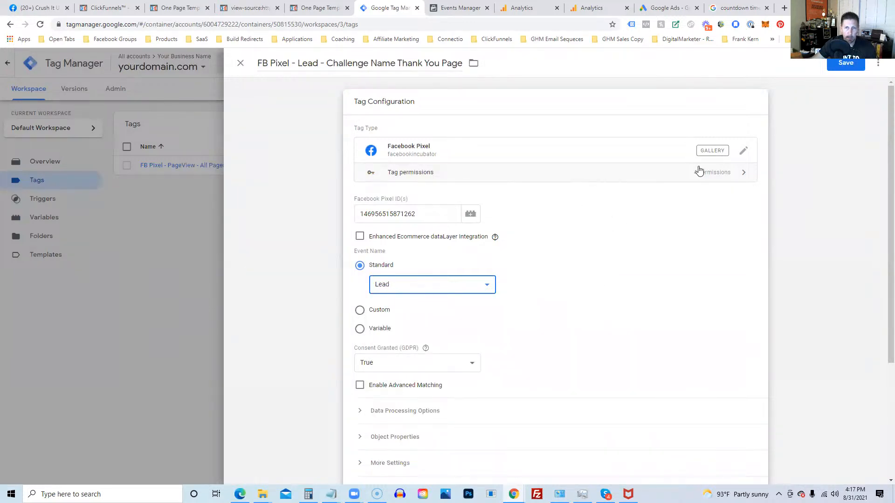
scroll(603, 267, down, 3)
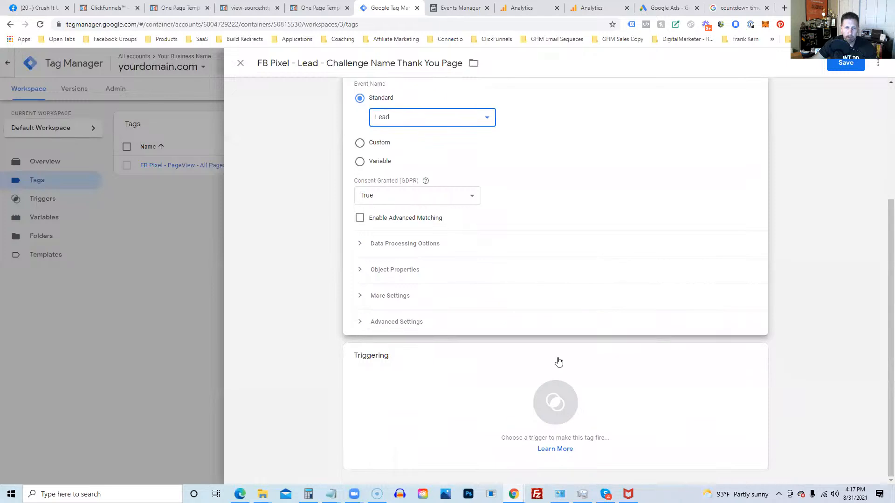
click(555, 404)
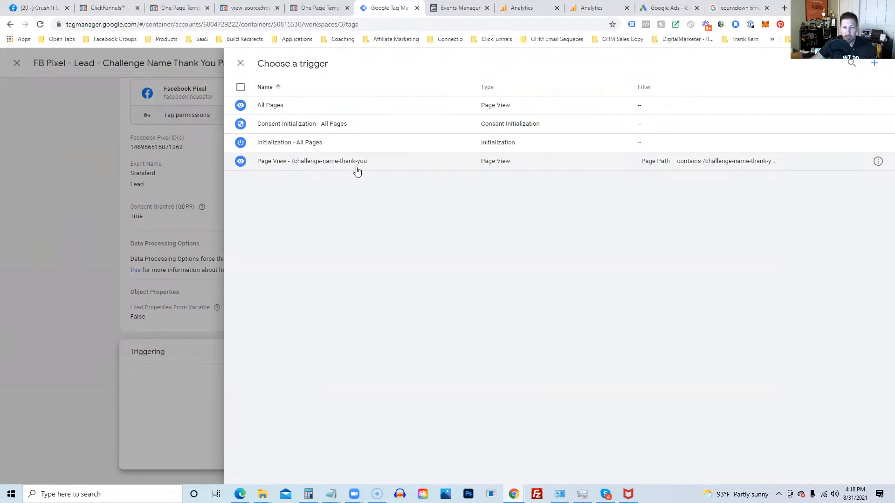
Step: Fire the Lead tag on the Page View - /challenge-name-thank-you trigger and save it
click(340, 163)
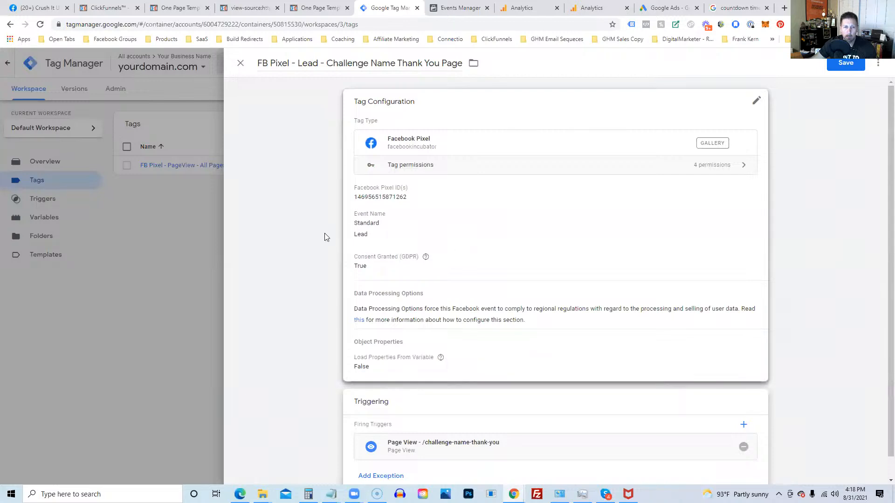
click(284, 235)
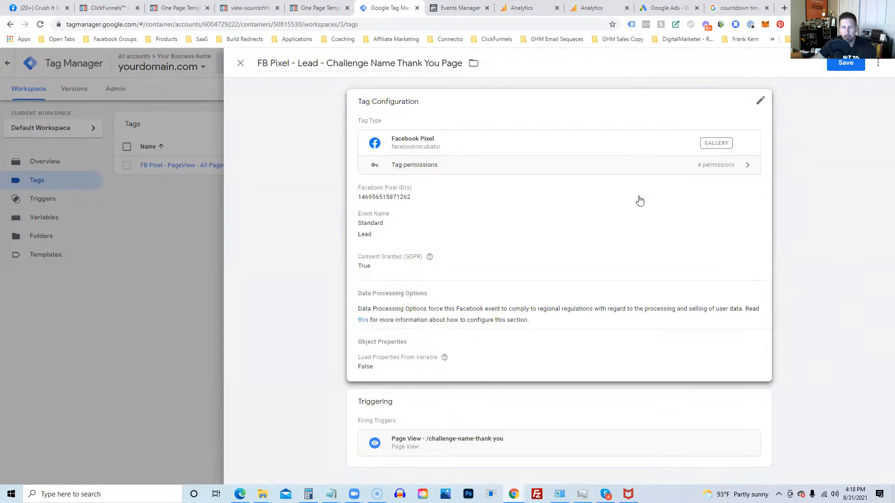
click(844, 68)
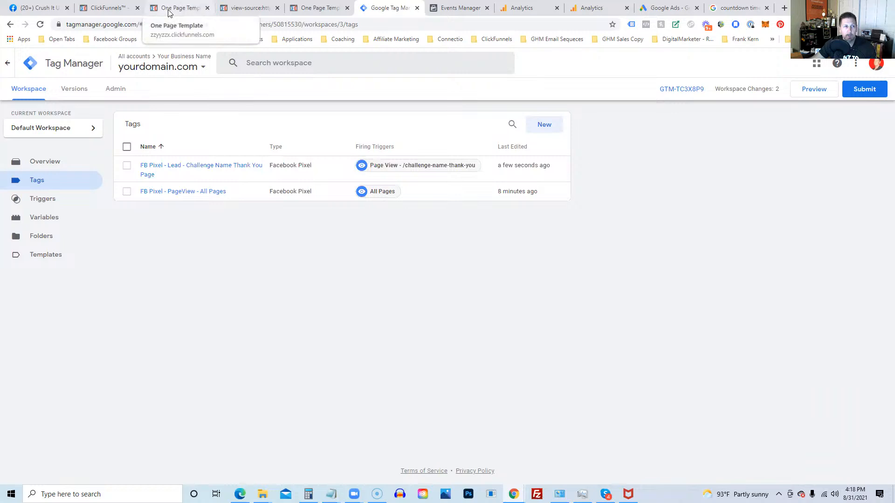
click(114, 10)
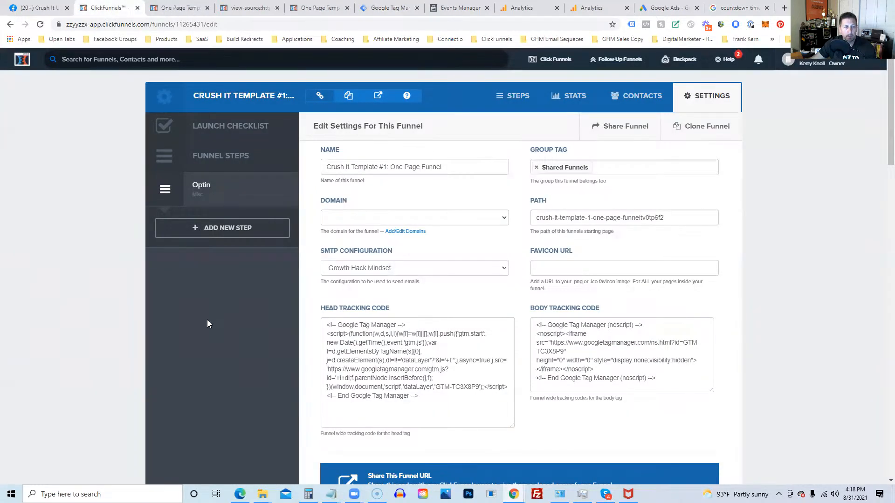
Step: Add a funnel step named 'Thank You' after the Optin step
click(227, 237)
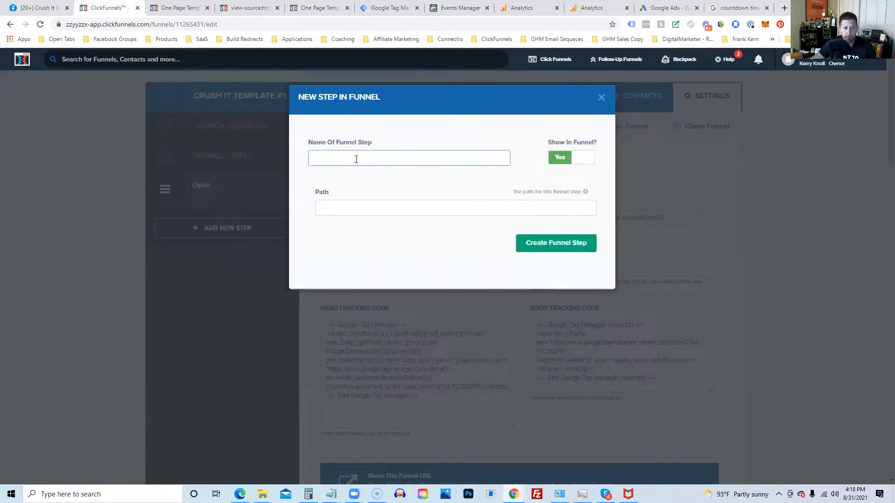
text(Thank You)
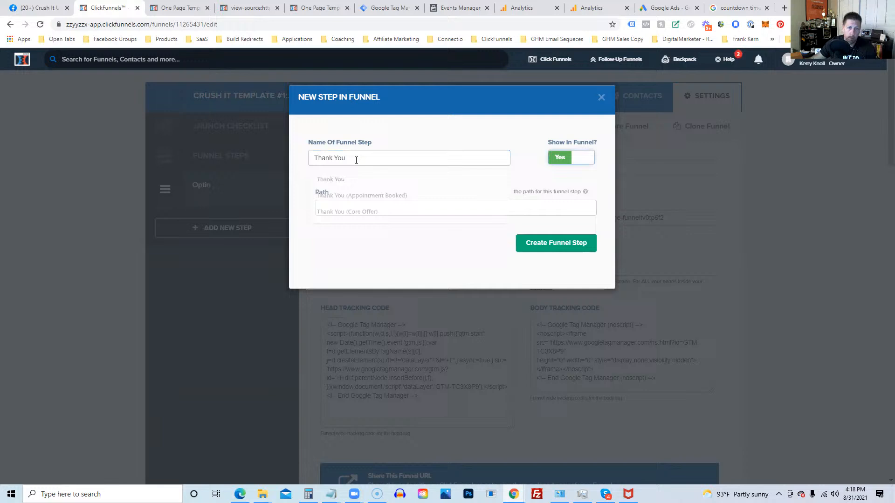
click(555, 245)
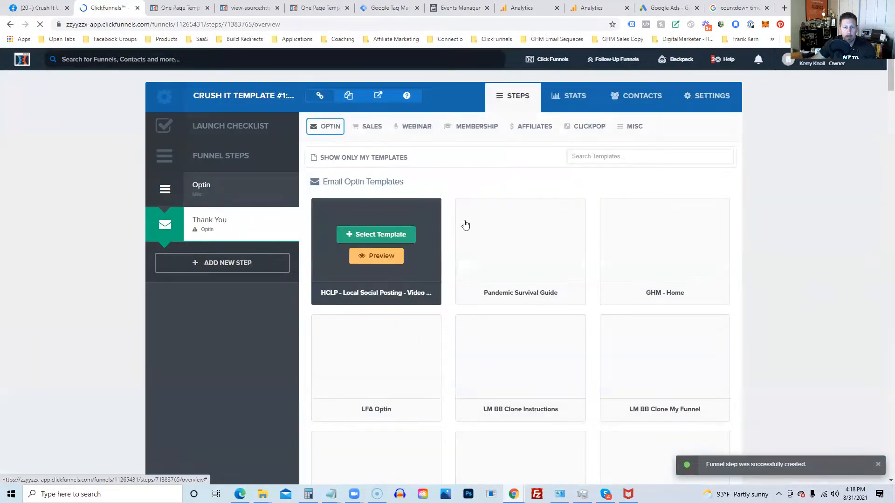
Step: Browse the Thank You templates and pick Social Thank You for the new step
click(362, 127)
click(328, 127)
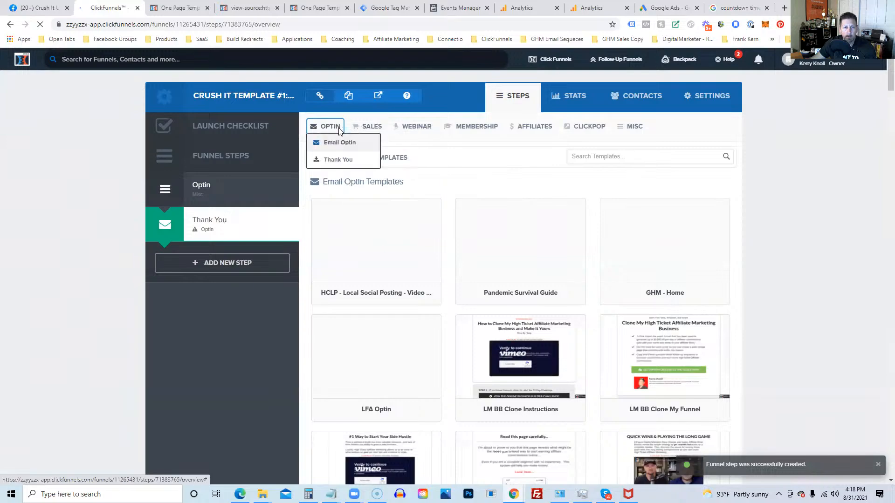
click(319, 160)
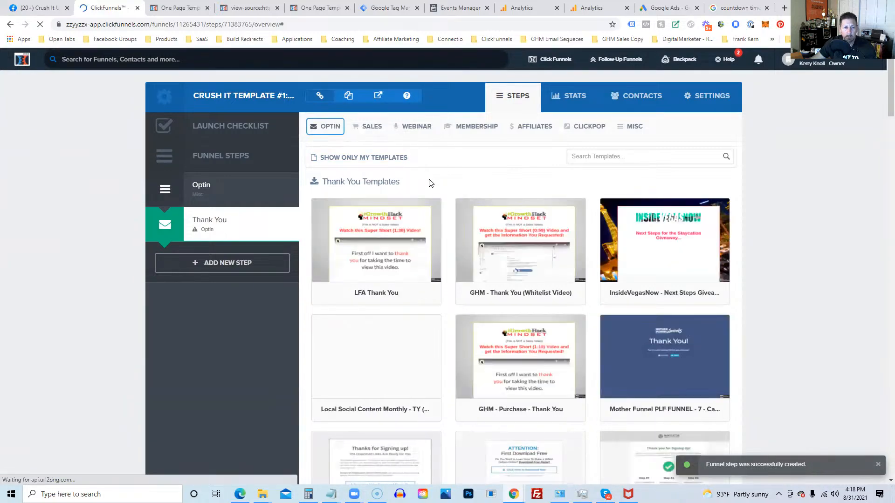
scroll(432, 233, down, 15)
scroll(432, 268, down, 15)
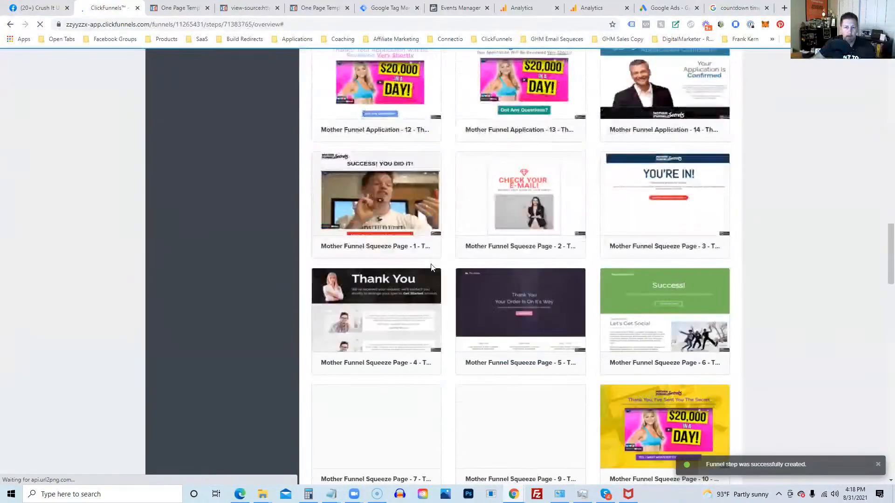
scroll(432, 268, down, 9)
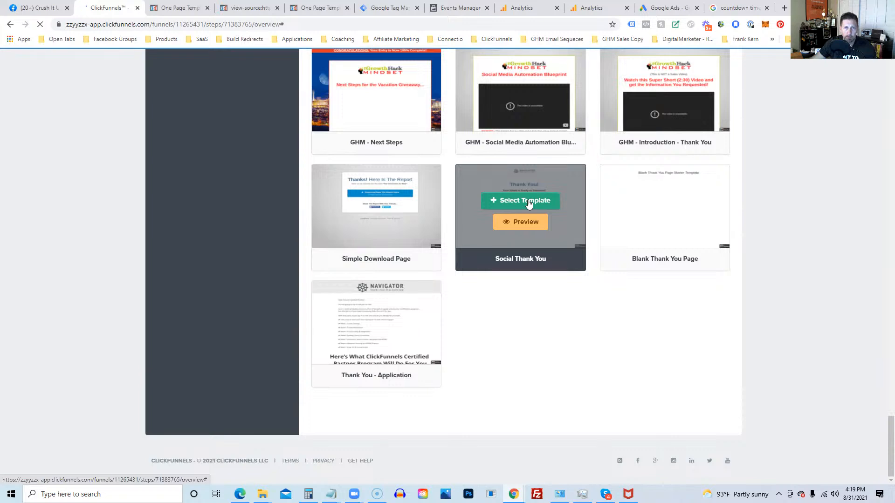
click(528, 204)
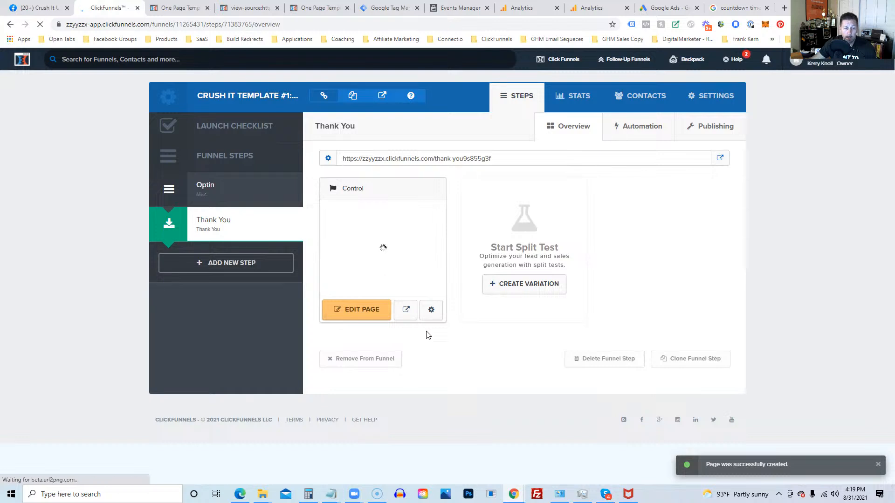
Step: Change the Thank You page's path to challenge-name-thank-you and update the page
click(432, 311)
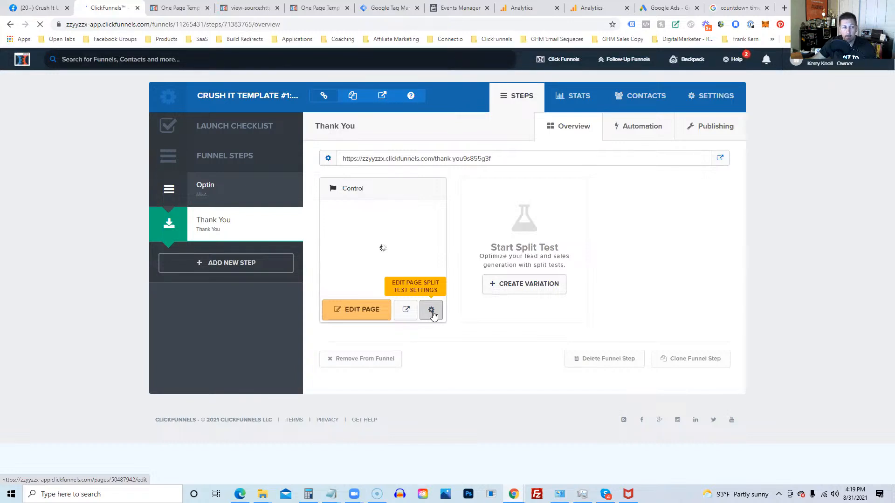
click(431, 310)
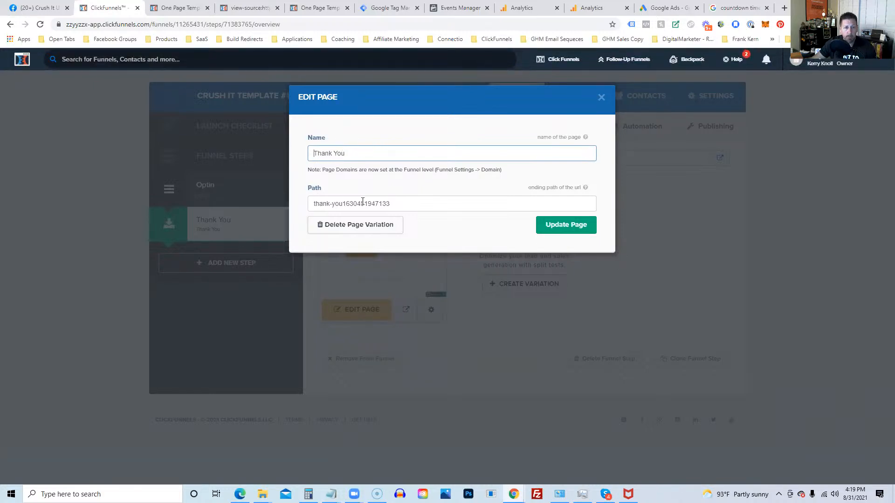
drag(391, 202, 285, 208)
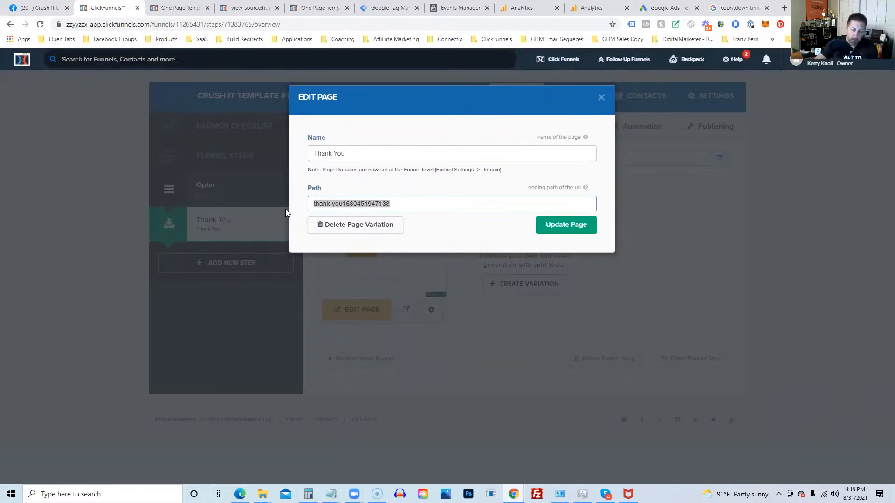
text(chall)
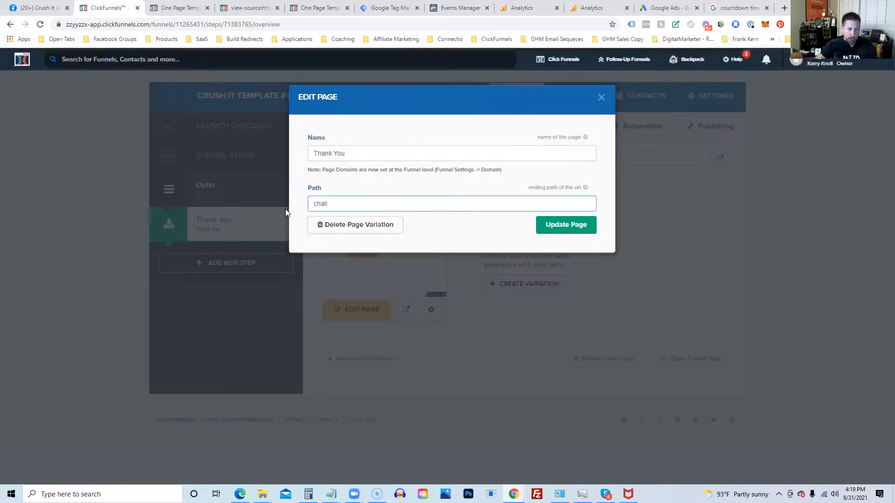
text(enge-name-)
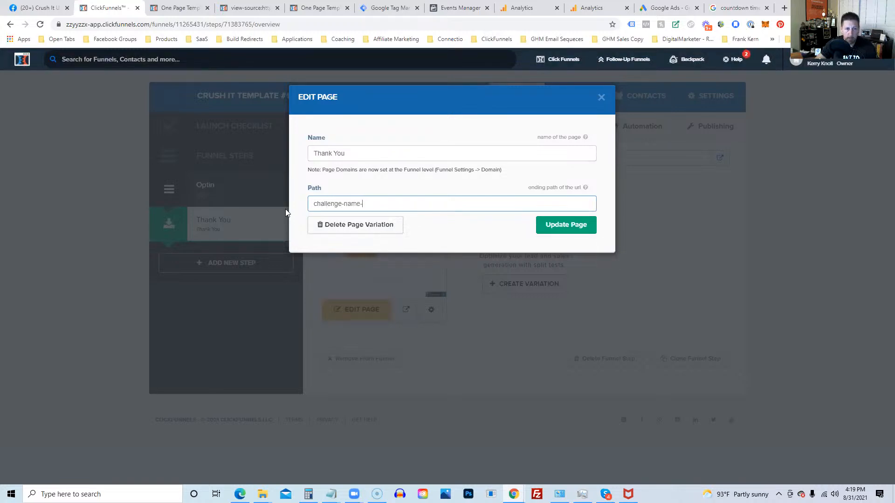
text(thank-you)
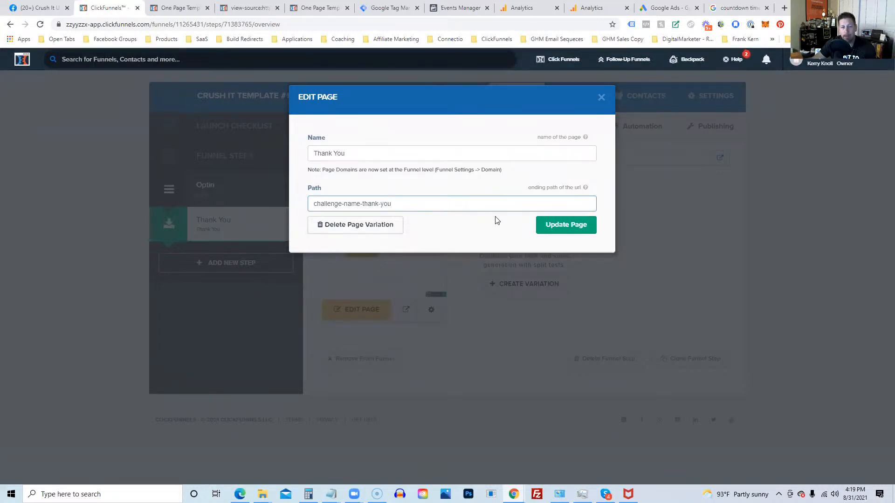
drag(314, 204, 400, 204)
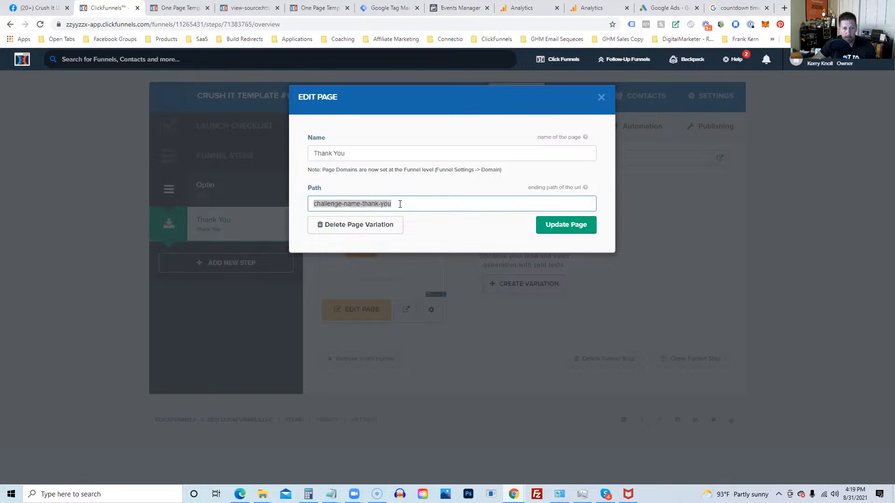
click(586, 226)
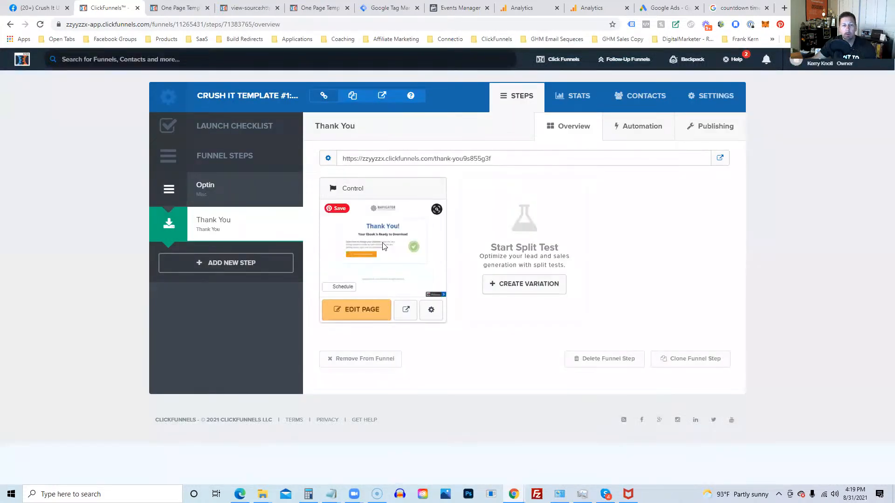
Step: Open the live thank-you page in a new tab and check its challenge-name-thank-you path
click(719, 161)
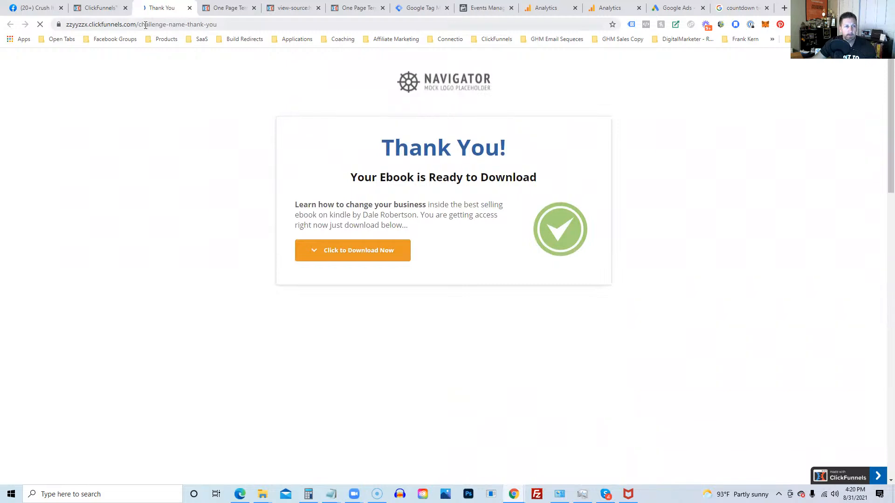
drag(142, 24, 239, 24)
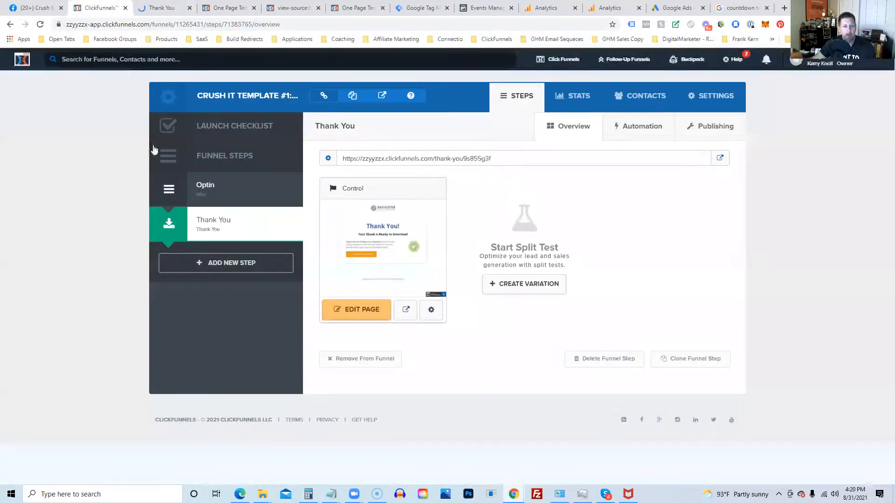
click(100, 8)
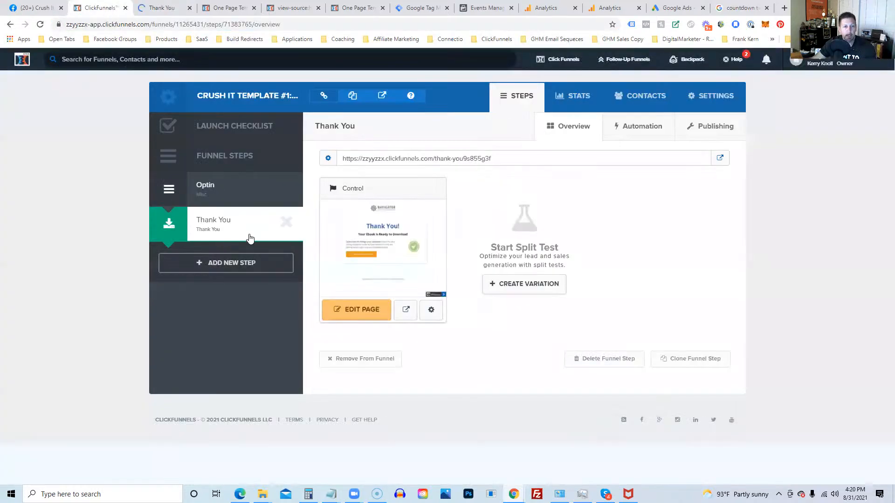
Step: Recheck the Thank You page's path and step URL, then return to Tag Manager
click(429, 313)
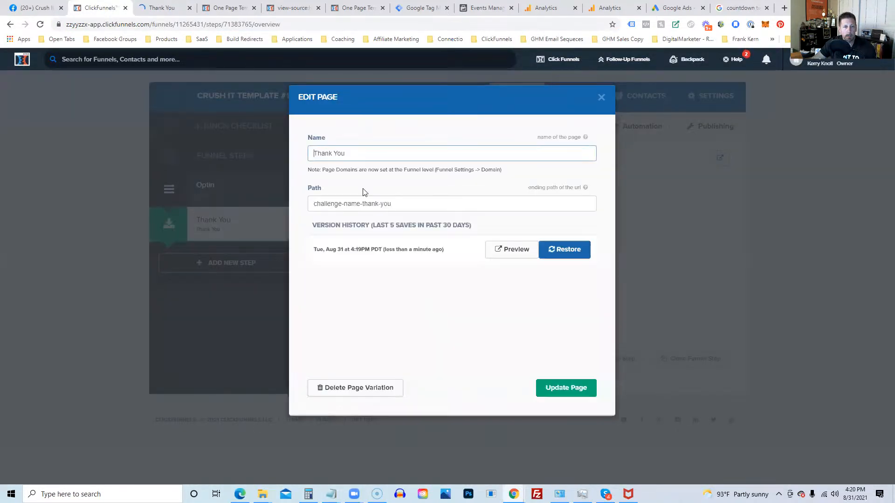
drag(314, 208, 395, 203)
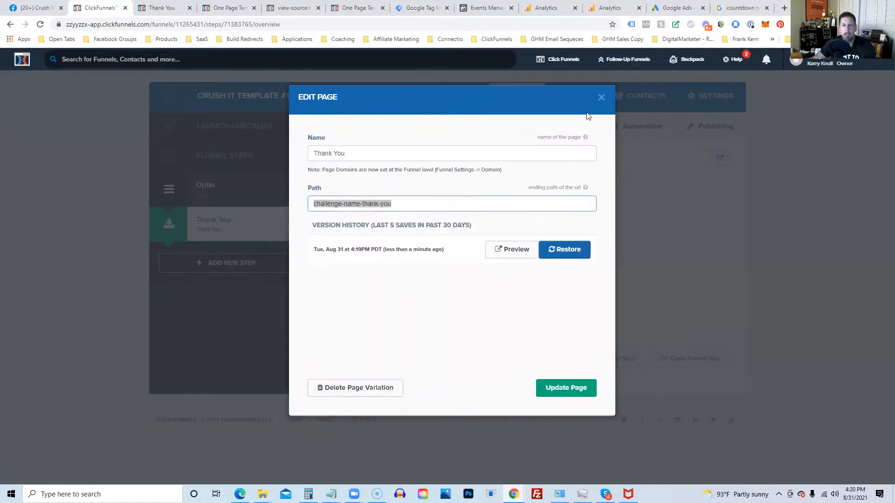
click(601, 99)
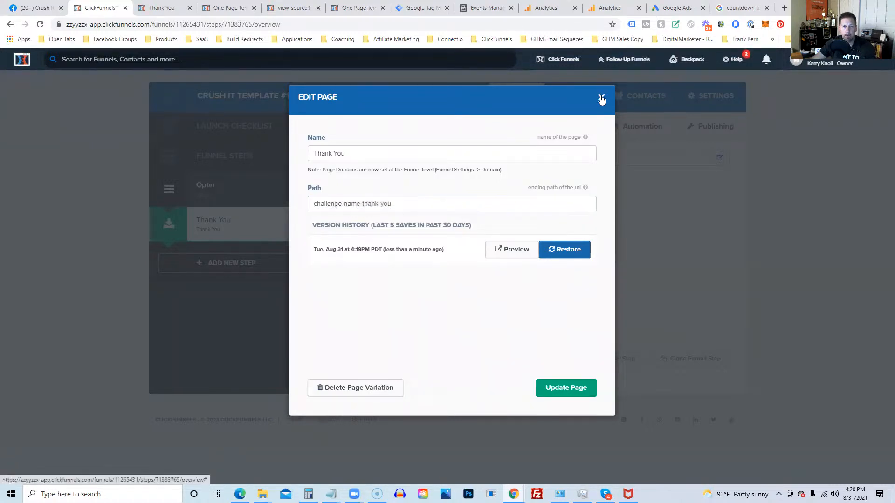
click(601, 99)
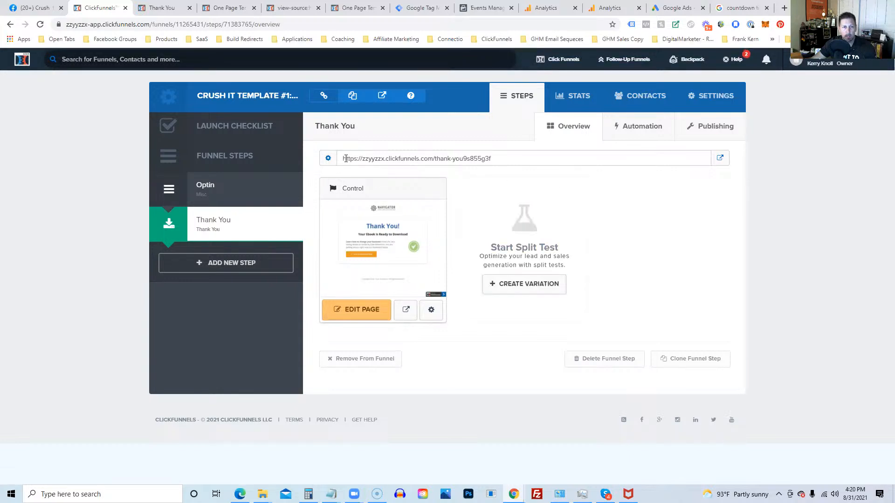
drag(344, 159, 493, 158)
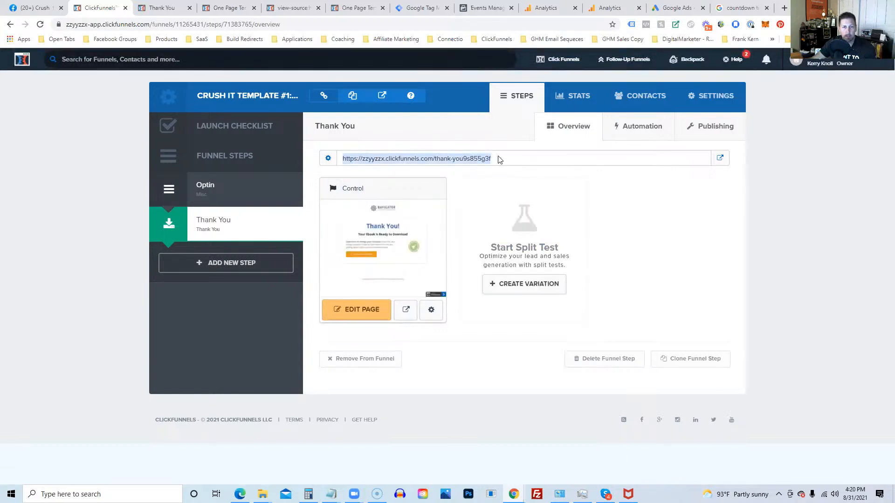
click(721, 177)
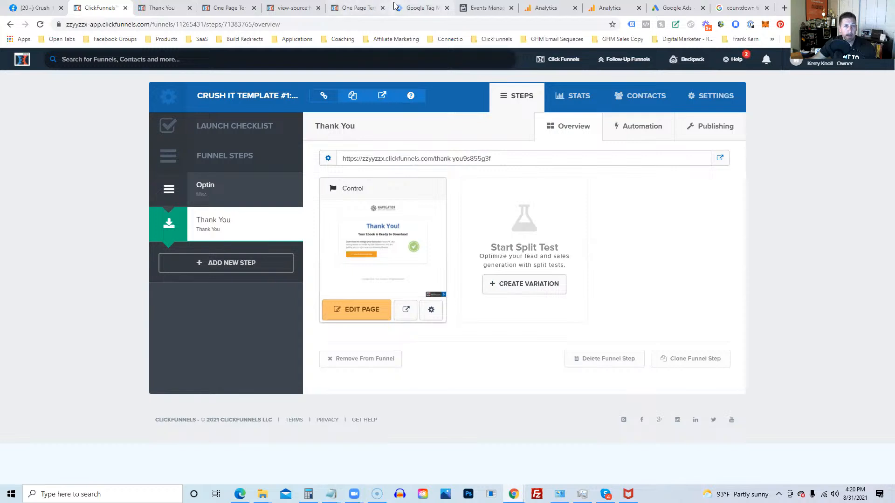
click(406, 10)
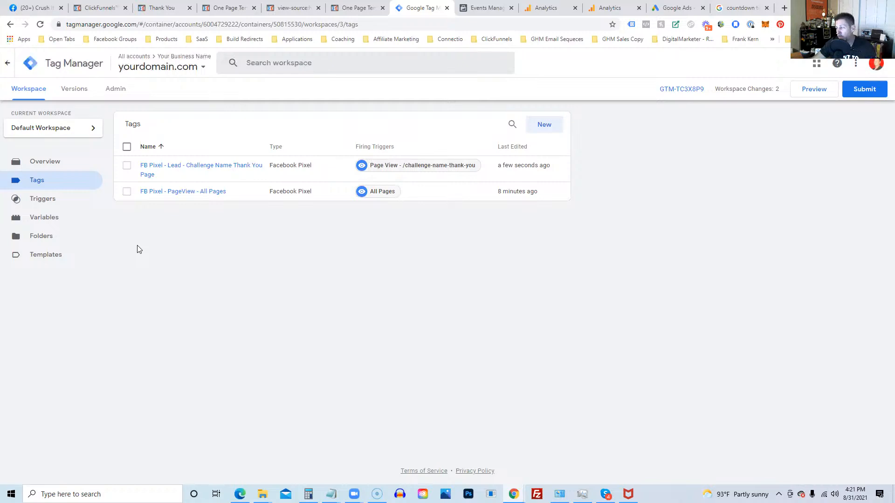
Step: Open the Triggers list from the workspace sidebar
click(55, 205)
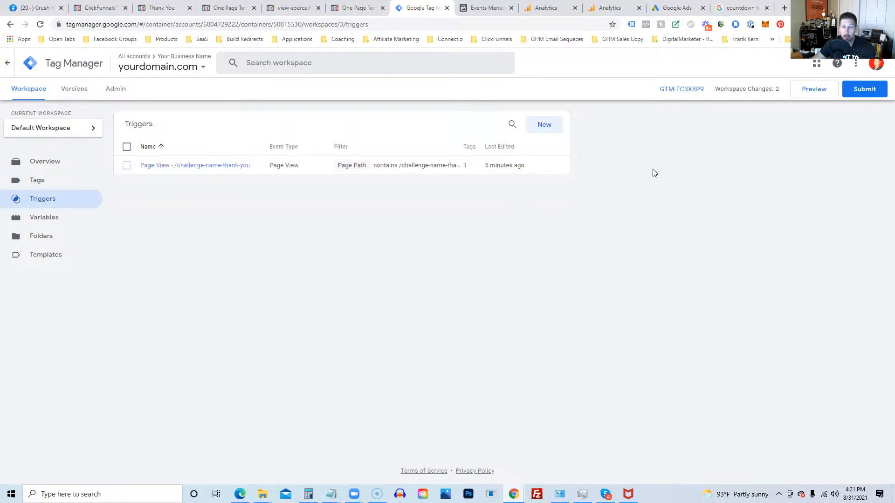
Step: Start a new trigger named 'Page View - /vip-thank-you'
click(542, 129)
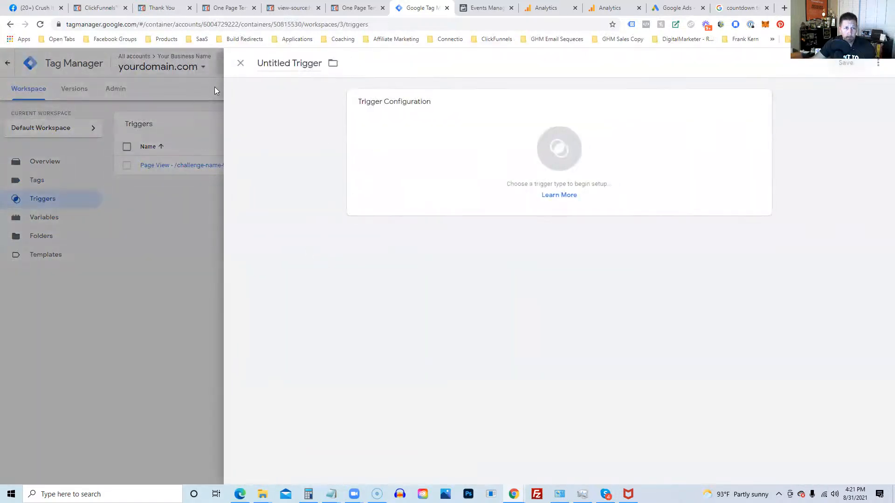
click(269, 63)
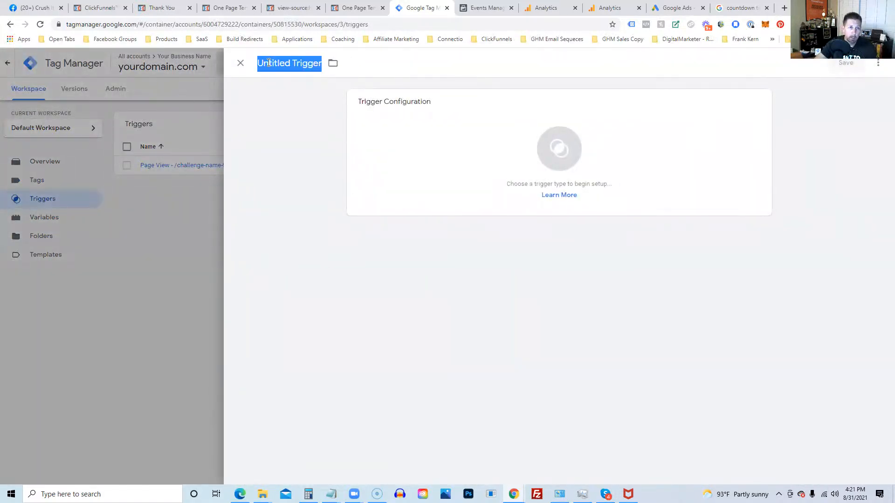
text(Page Vi)
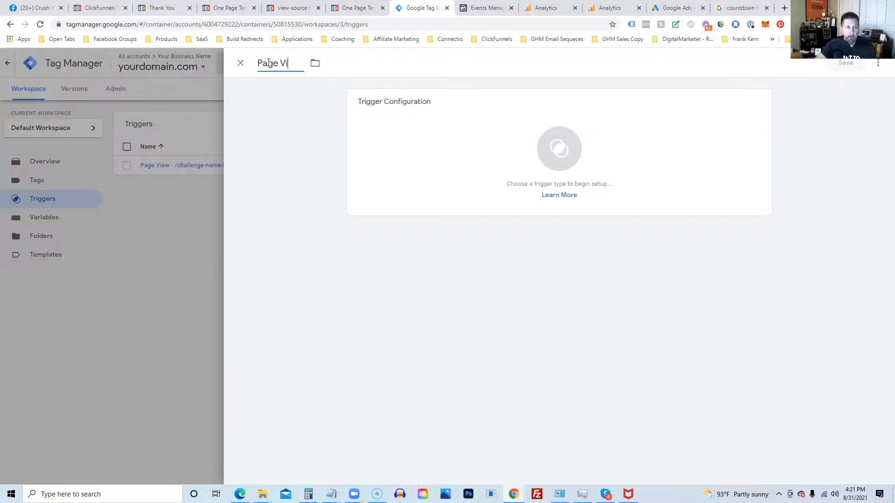
text(ew - /vip)
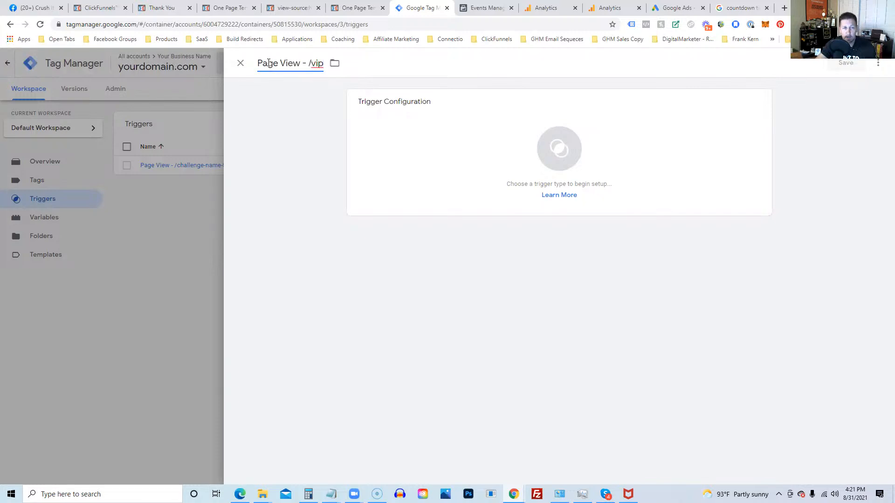
text(-than)
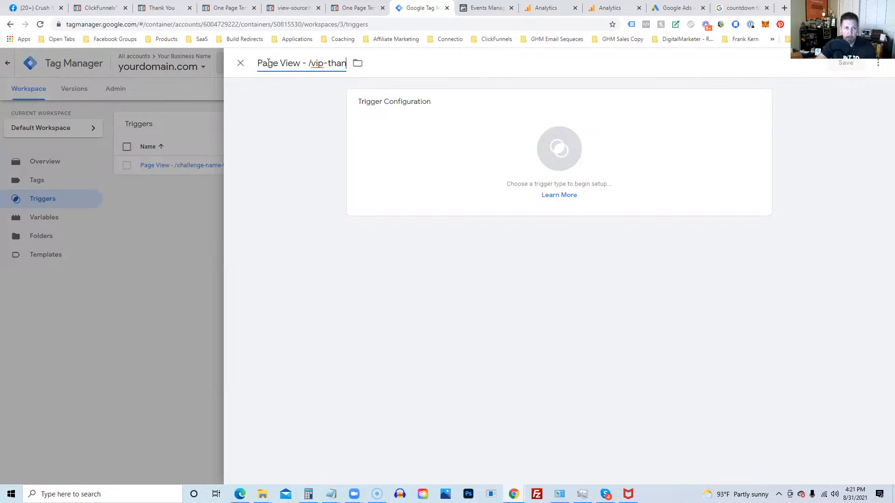
text(k-you)
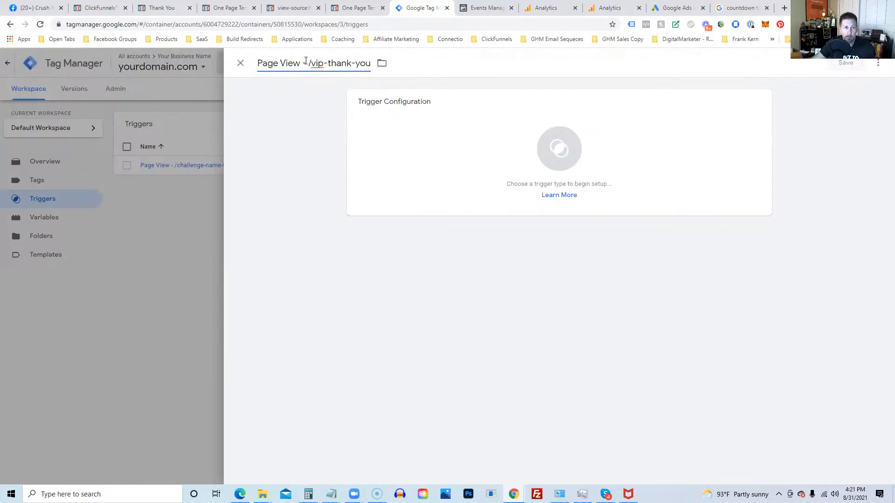
drag(311, 64, 372, 72)
key(ctrl+c)
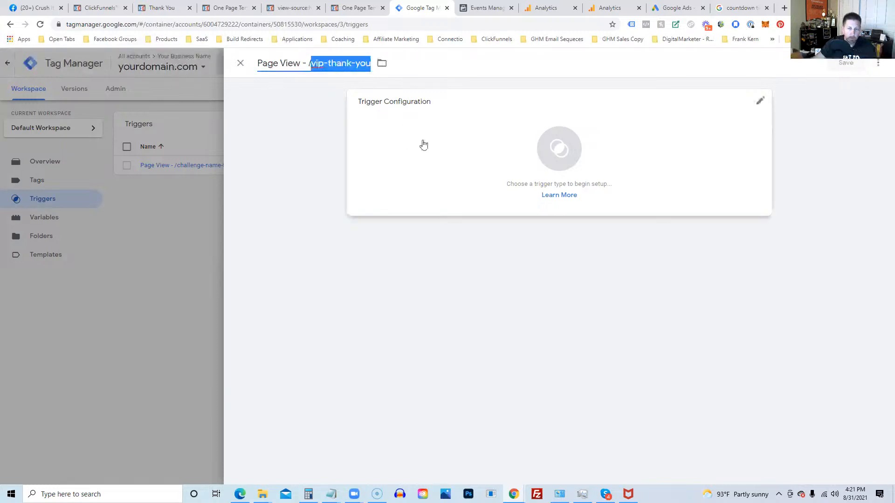
Step: Make it a Page View trigger on some page views where Page Path contains /vip-thank-you, and save
click(554, 149)
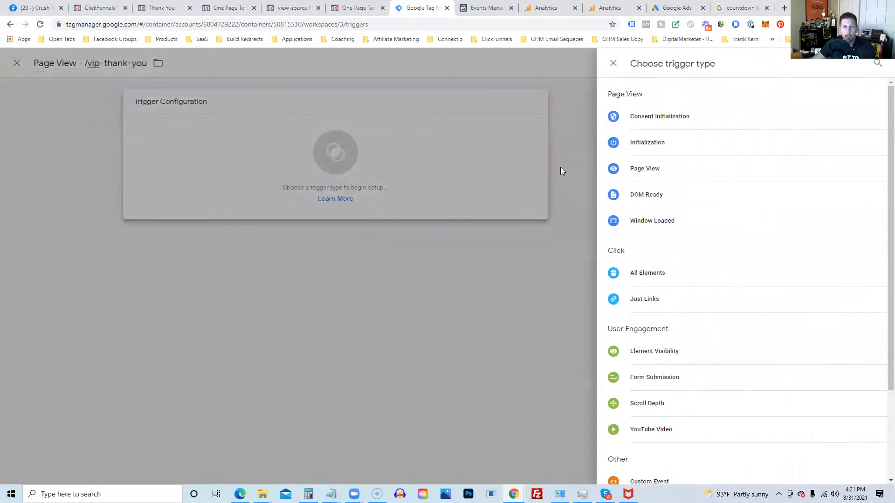
click(658, 168)
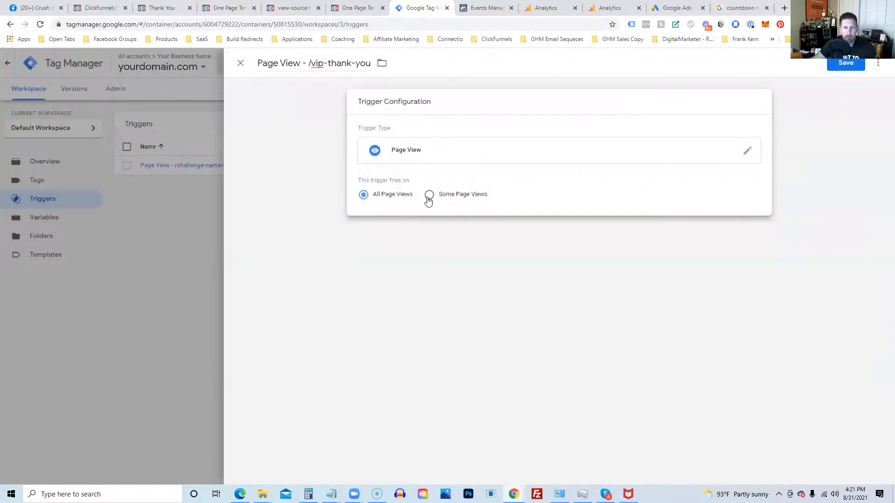
click(428, 196)
click(390, 236)
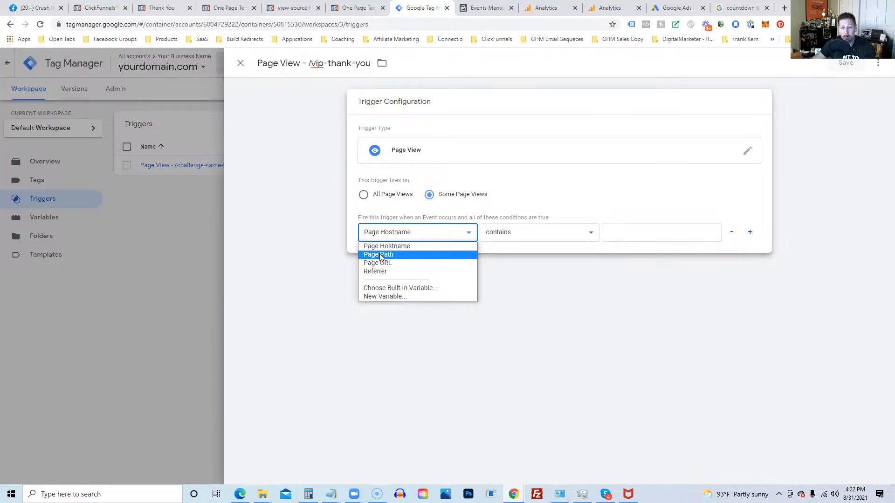
click(380, 255)
click(659, 233)
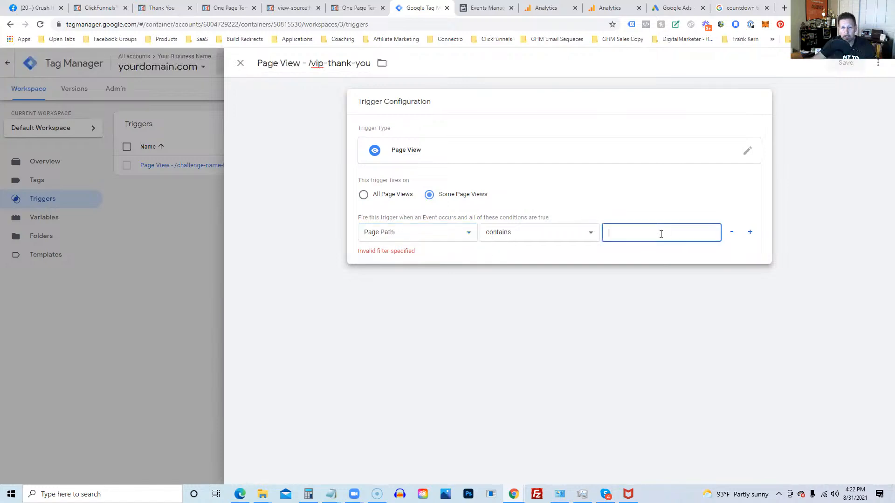
key(ctrl+v)
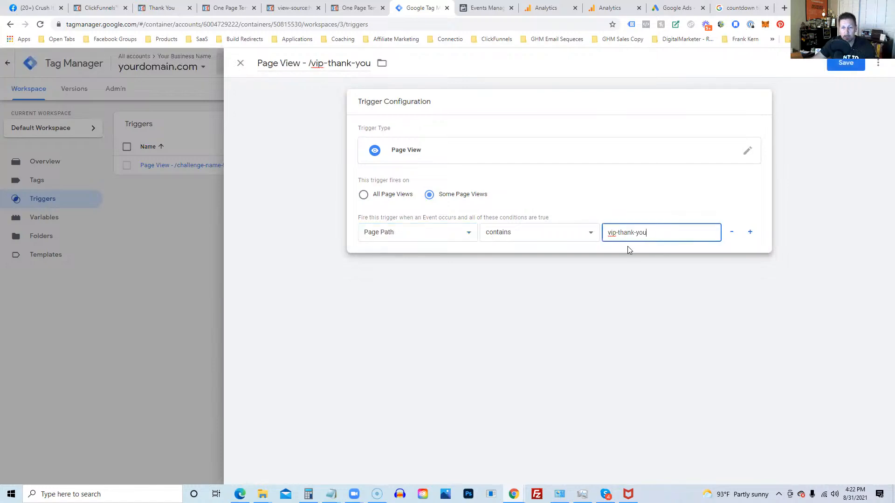
click(607, 233)
text(/)
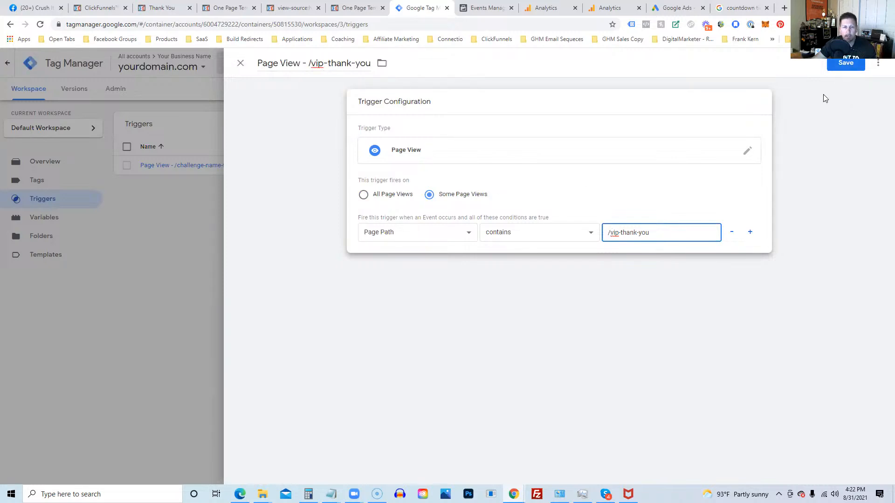
click(834, 68)
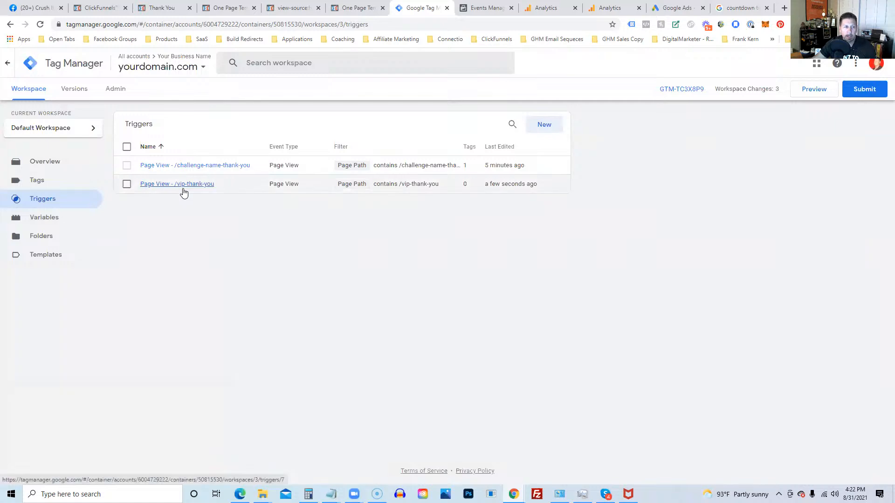
Step: Create a new tag named 'FB Pixel - Purchase - VIP Thank You'
click(31, 181)
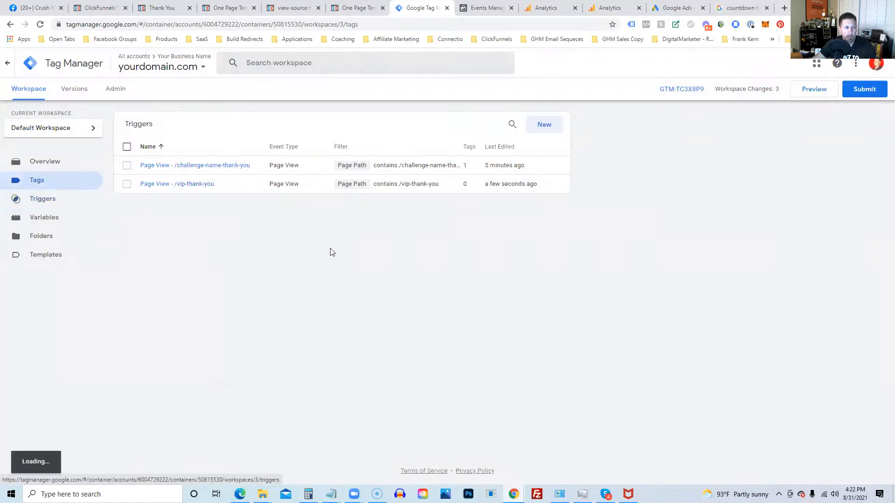
click(539, 130)
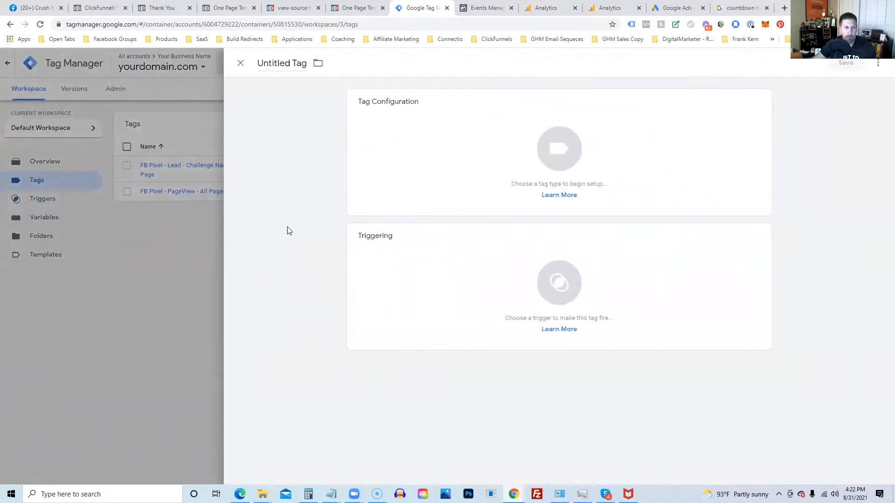
click(286, 62)
text(FB )
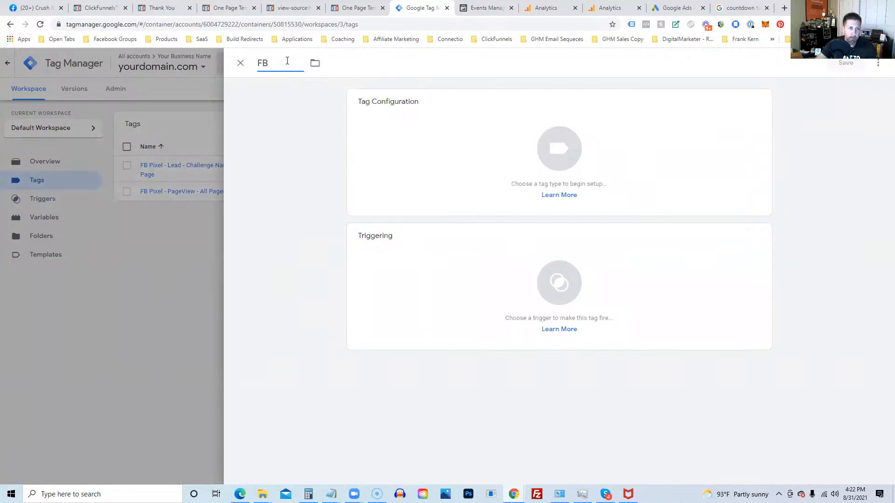
text(Pixel -)
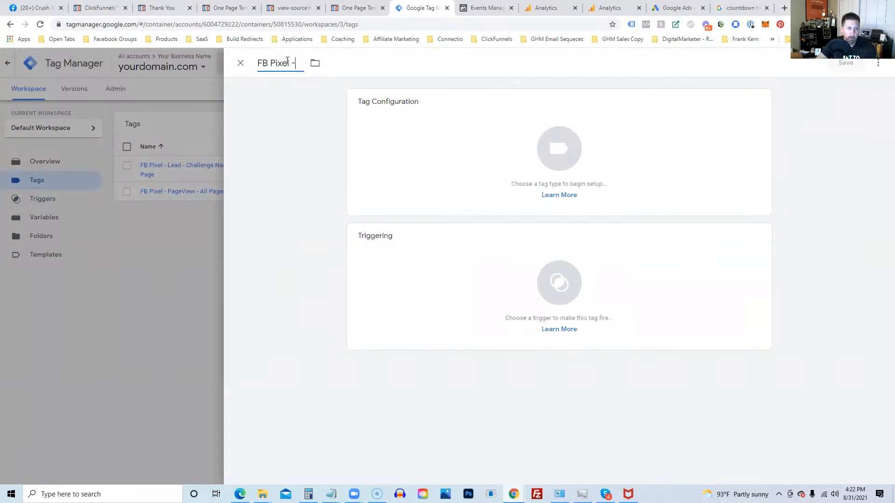
text( Purchase)
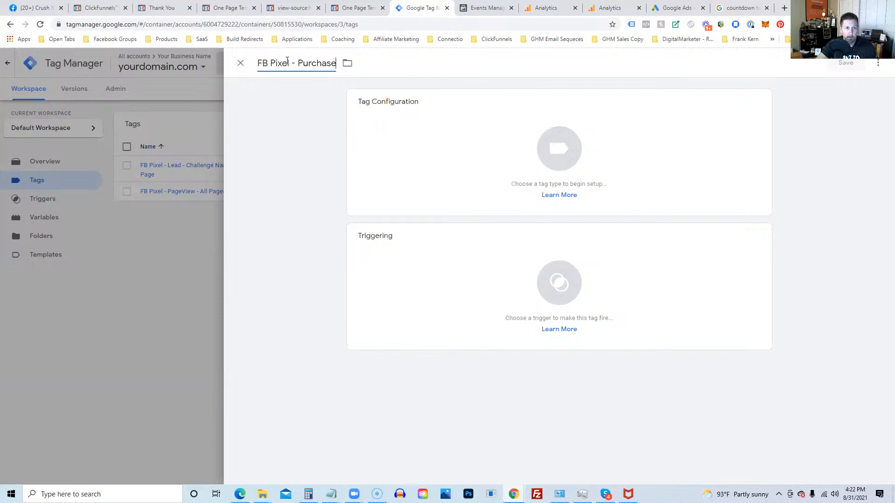
text( - VIP Thank You)
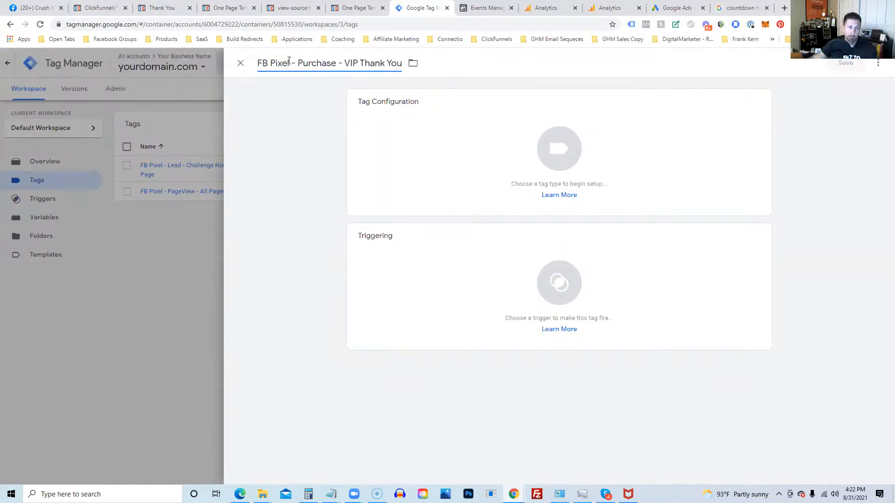
Step: Make it a Facebook Pixel tag and paste a value into the pixel ID
click(575, 144)
scroll(692, 249, down, 4)
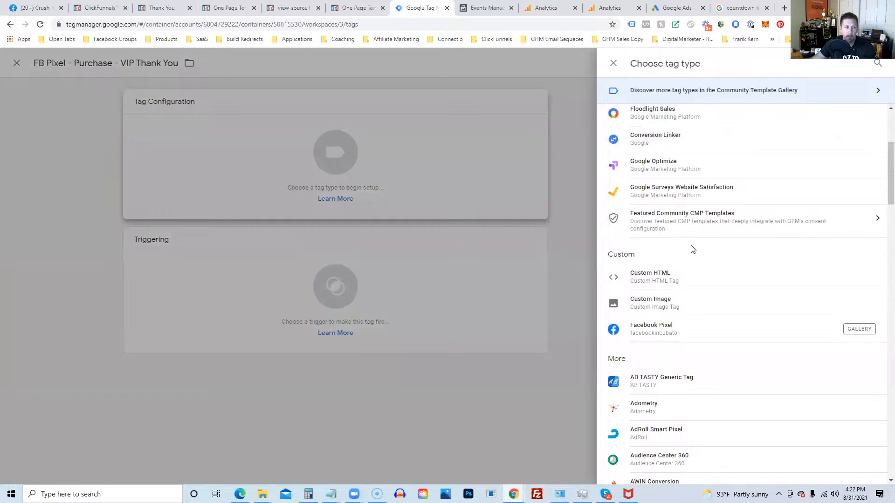
scroll(692, 249, down, 3)
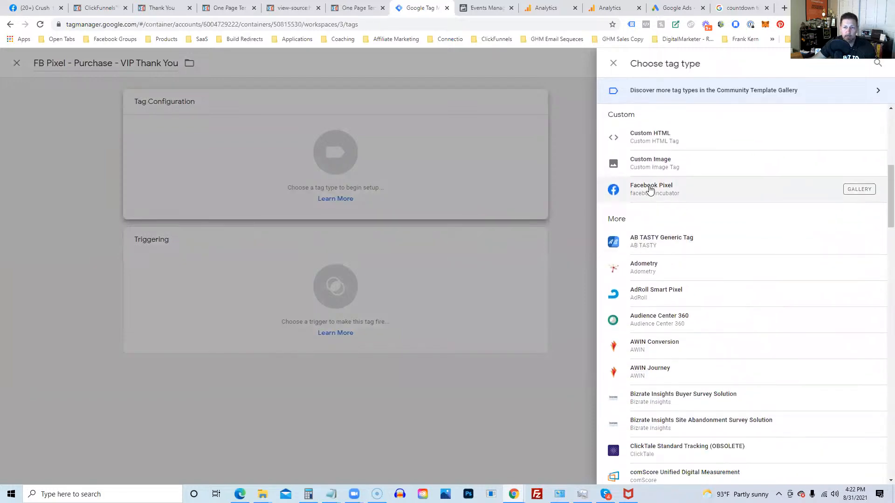
click(650, 189)
click(379, 210)
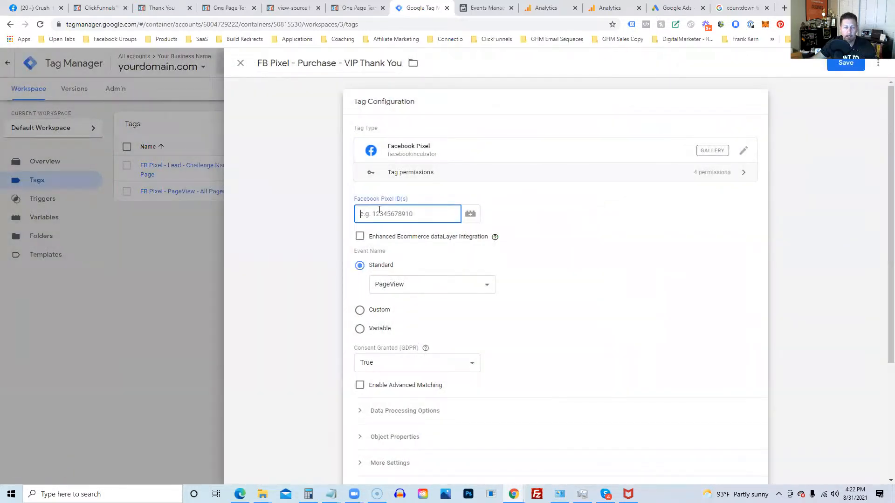
text(vip-thank-you)
click(291, 241)
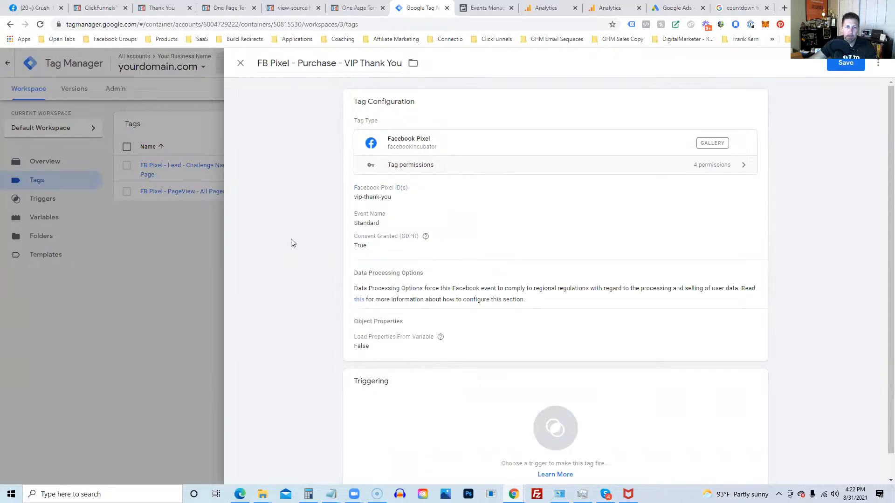
Step: Replace the wrong pixel ID with the real Facebook pixel ID and choose the Purchase standard event
click(359, 192)
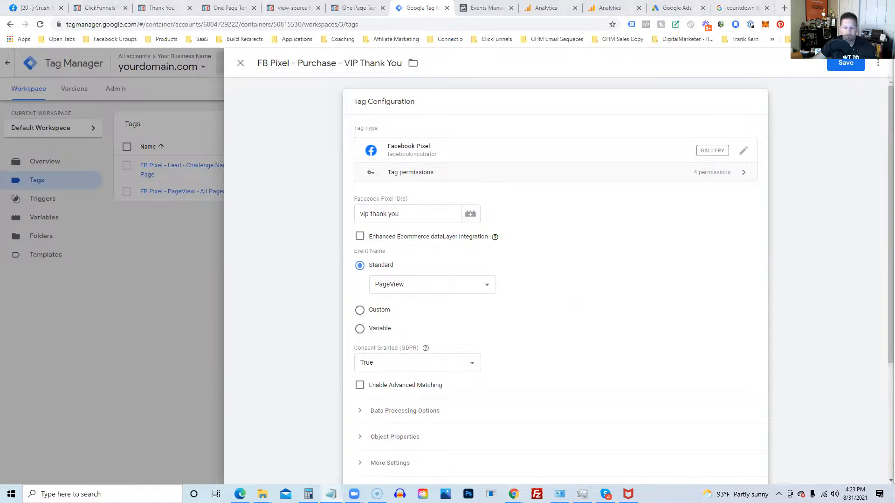
click(336, 220)
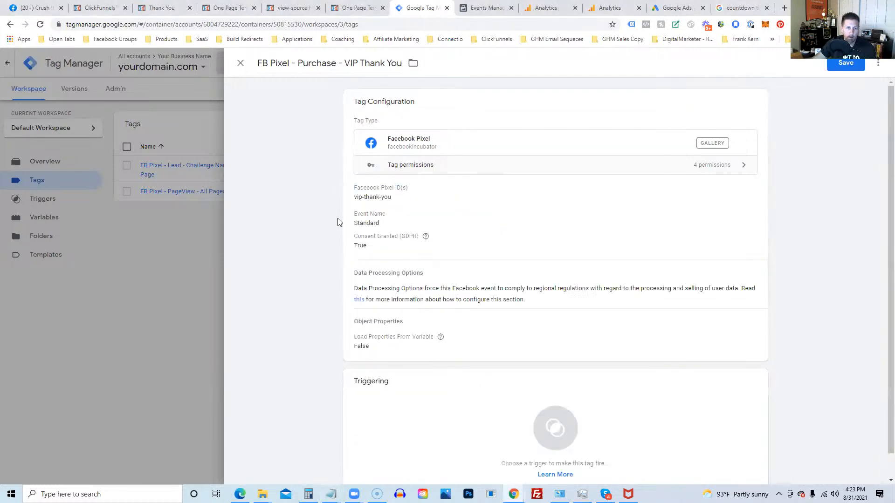
click(394, 205)
drag(399, 214, 359, 216)
key(BackSpace)
key(ctrl+v)
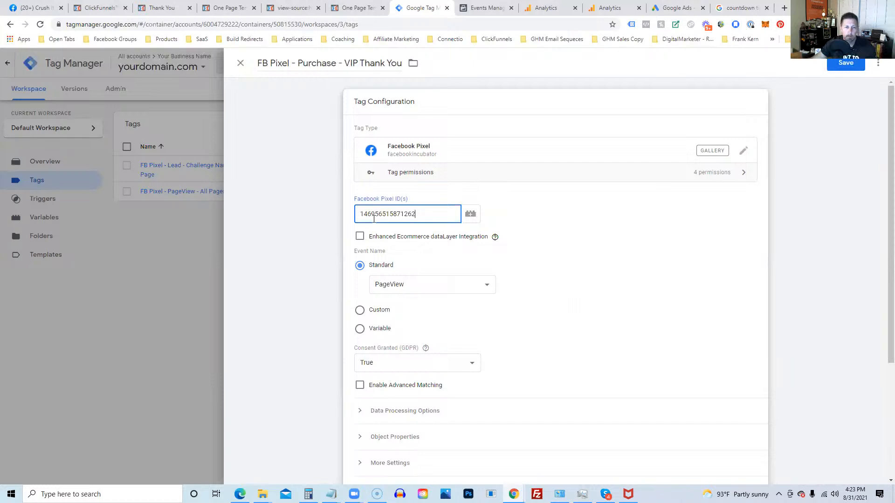
click(423, 286)
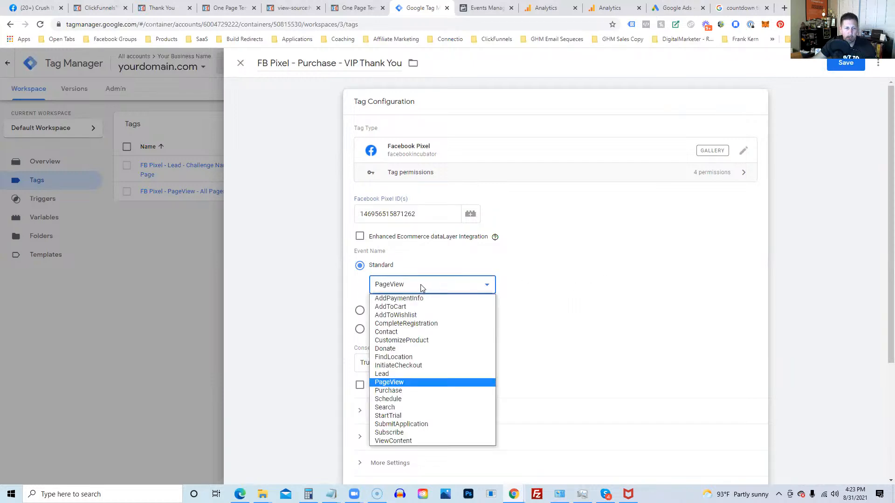
click(391, 392)
scroll(569, 261, down, 4)
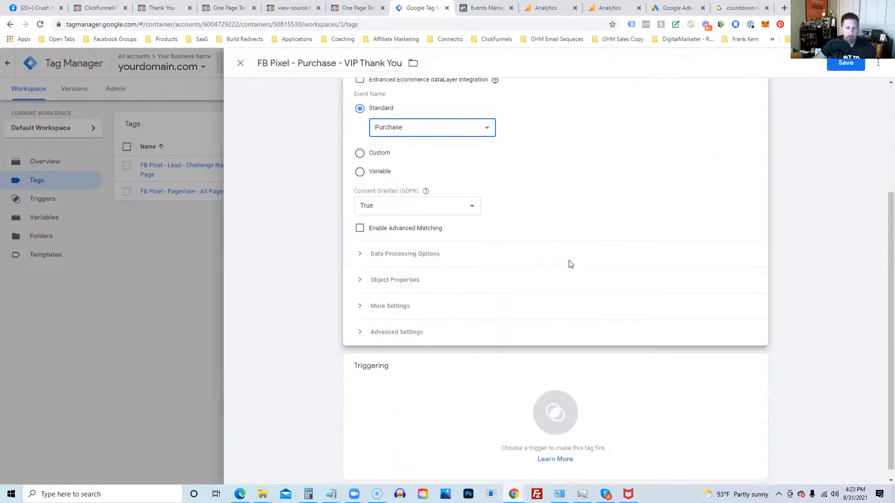
Step: Fire the Purchase tag on the Page View - /vip-thank-you trigger and save it
click(568, 401)
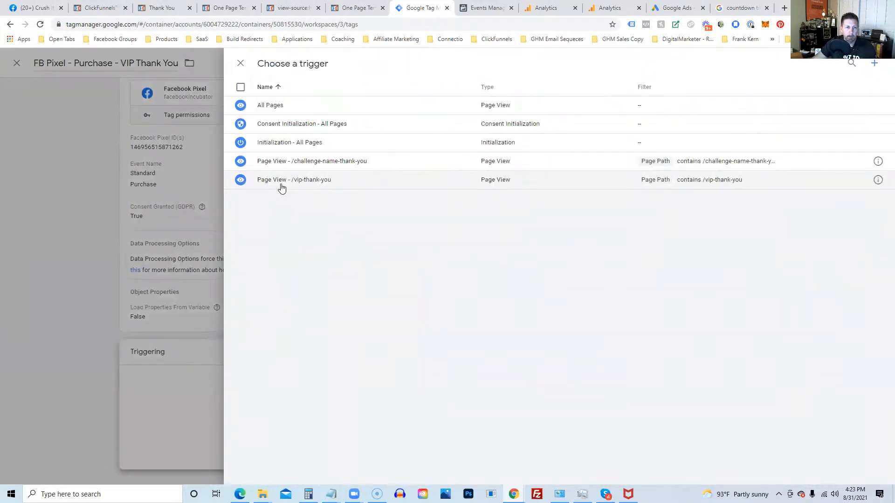
click(282, 182)
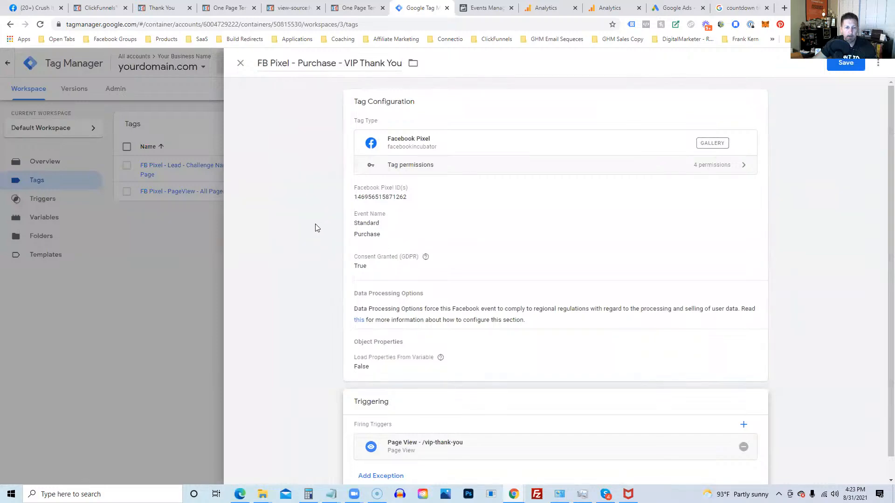
scroll(305, 229, down, 1)
scroll(304, 228, up, 1)
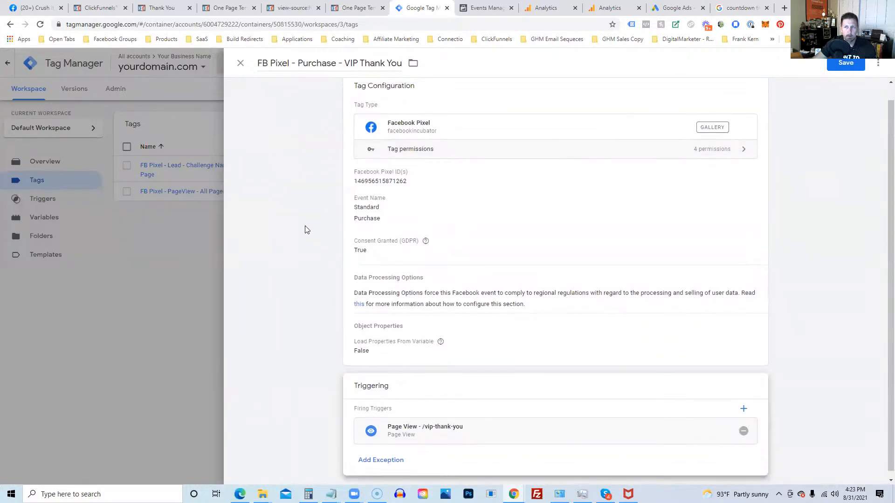
click(841, 65)
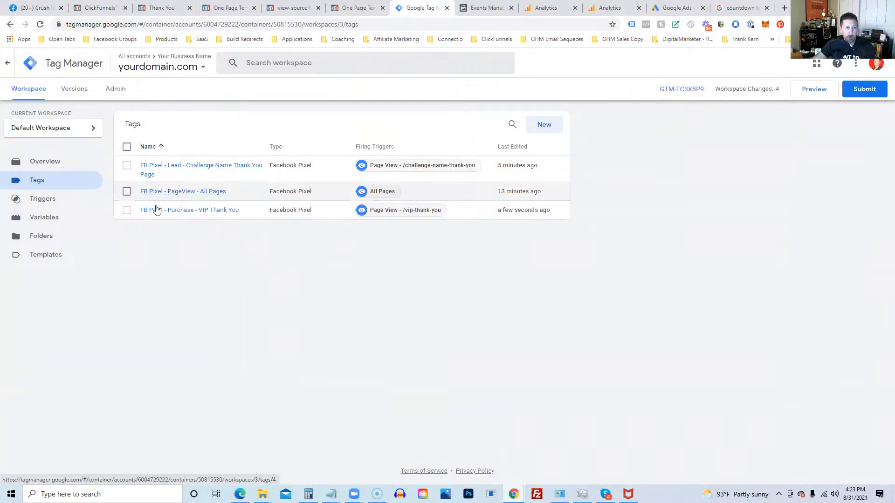
Step: Rename the tag to 'FB Pixel - Purchase - VIP Thank You Page' and save
click(228, 212)
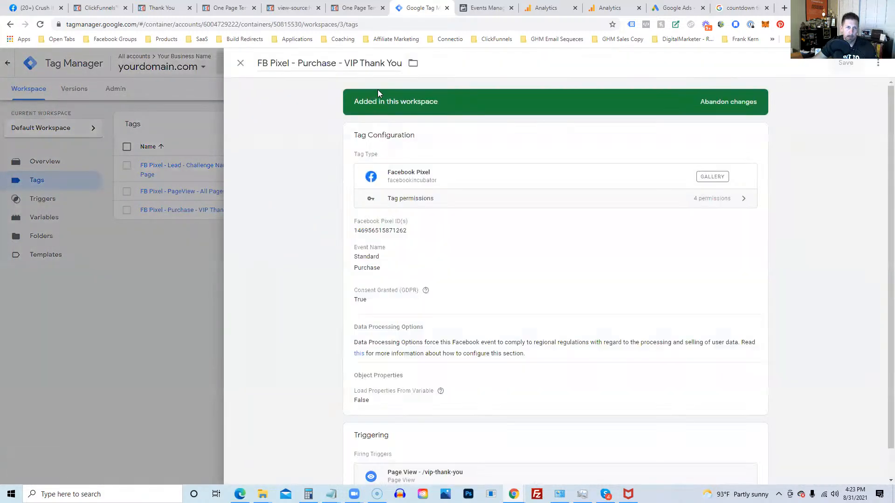
click(399, 68)
text(P)
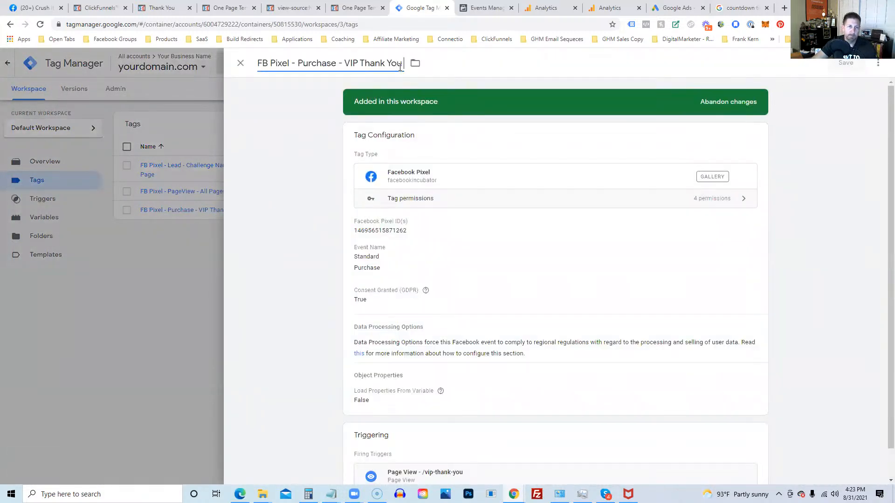
text(age)
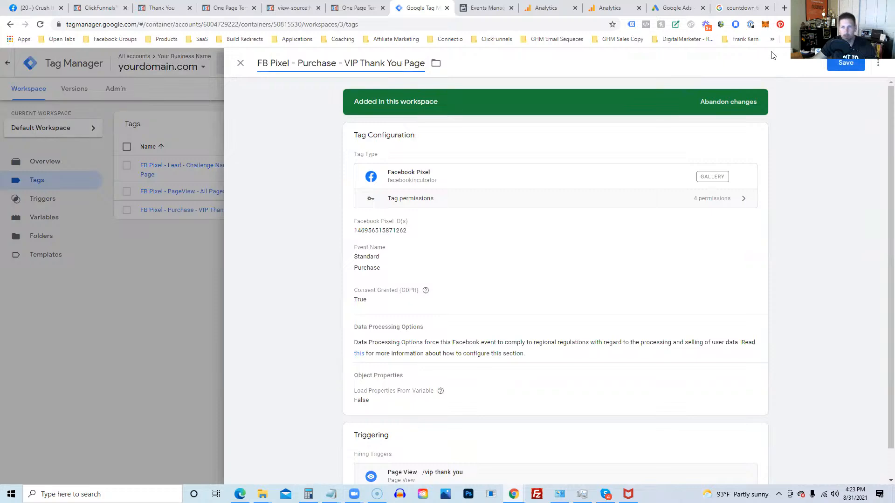
click(841, 68)
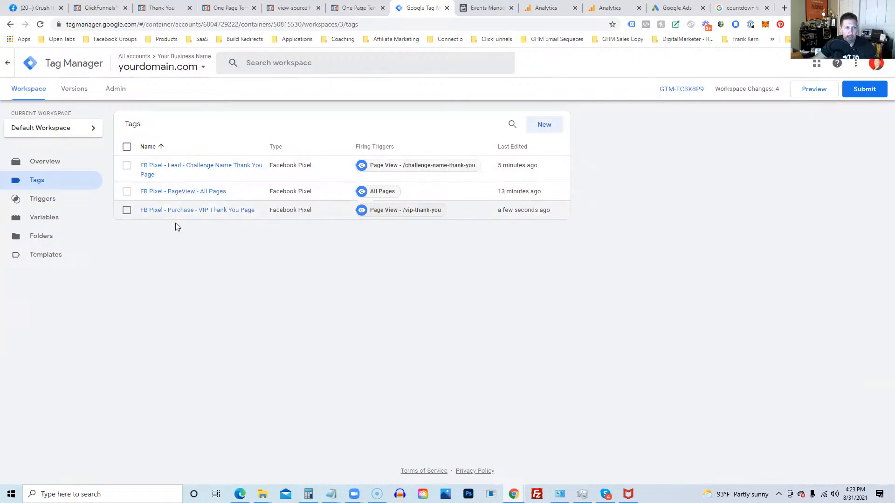
Step: Publish the changes as version 'Added Lead and Purchase FB Events', then return to the workspace
click(867, 91)
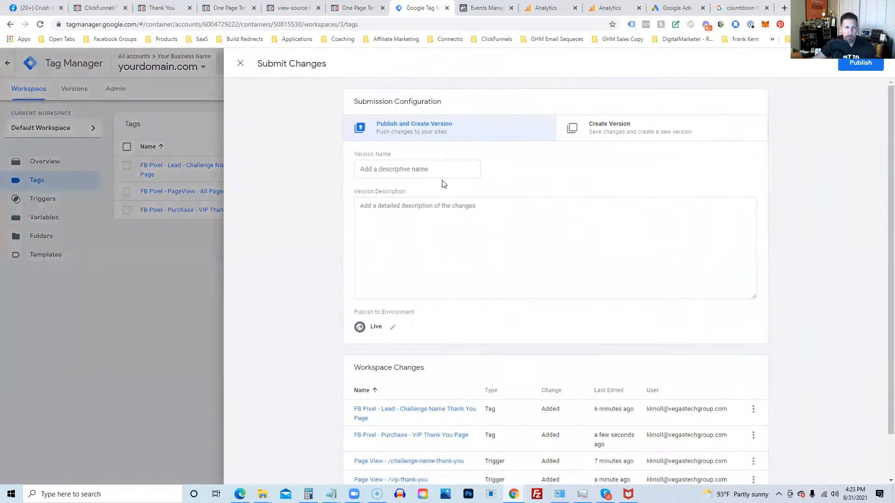
click(409, 171)
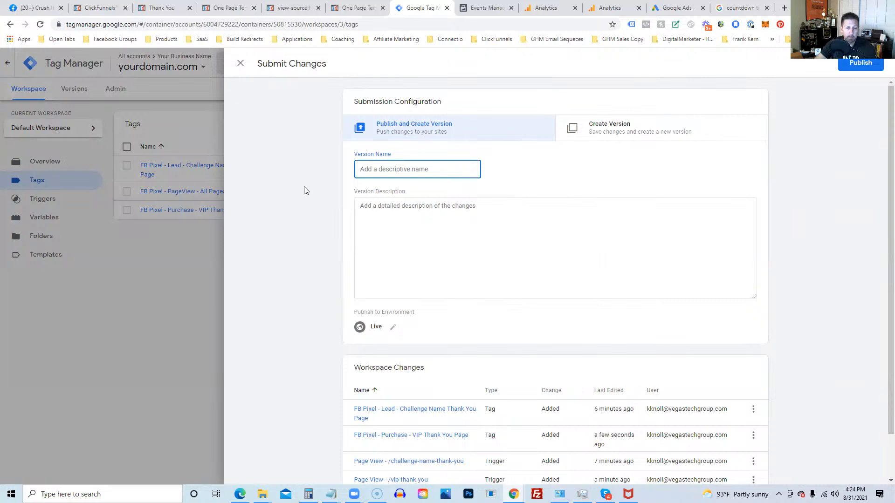
text(Added Lead and Purchase FB)
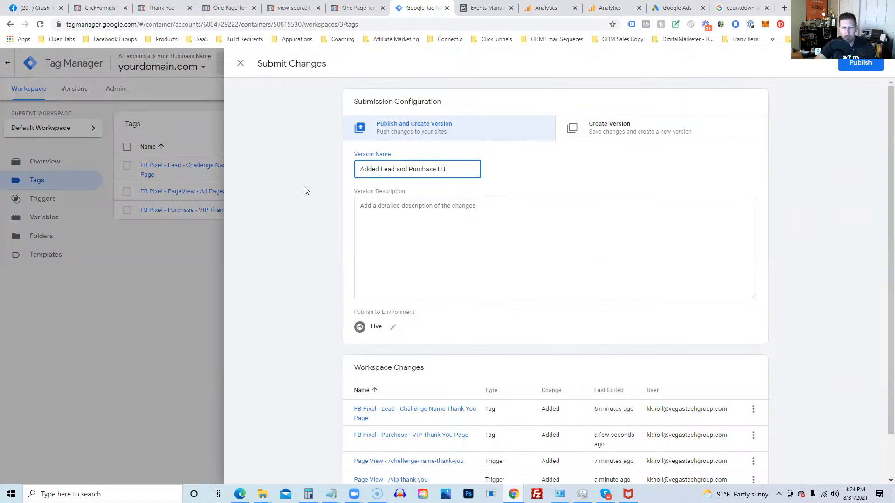
text(Events)
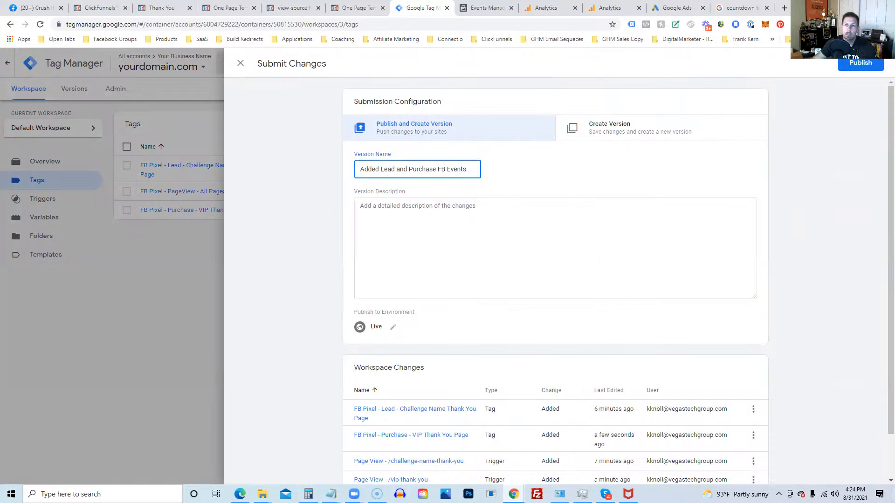
click(876, 65)
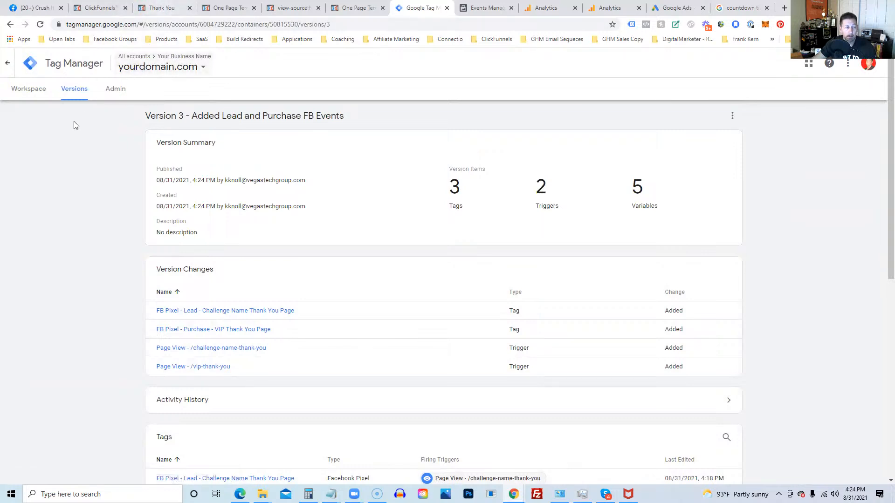
click(25, 94)
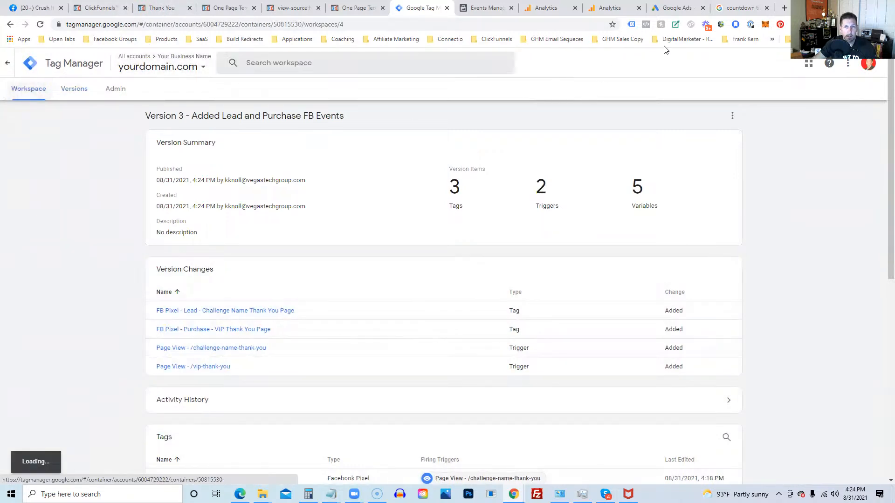
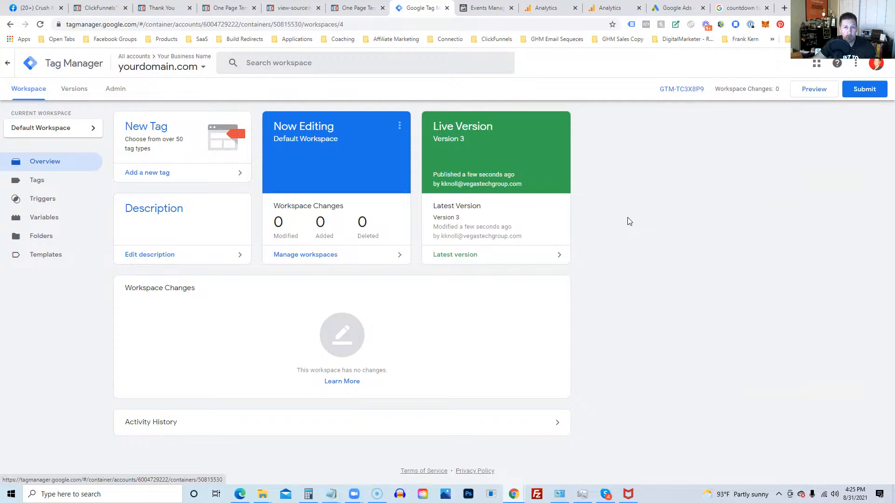
Step: List the container's three FB Pixel tags, then bring up the Google Analytics admin page
click(41, 184)
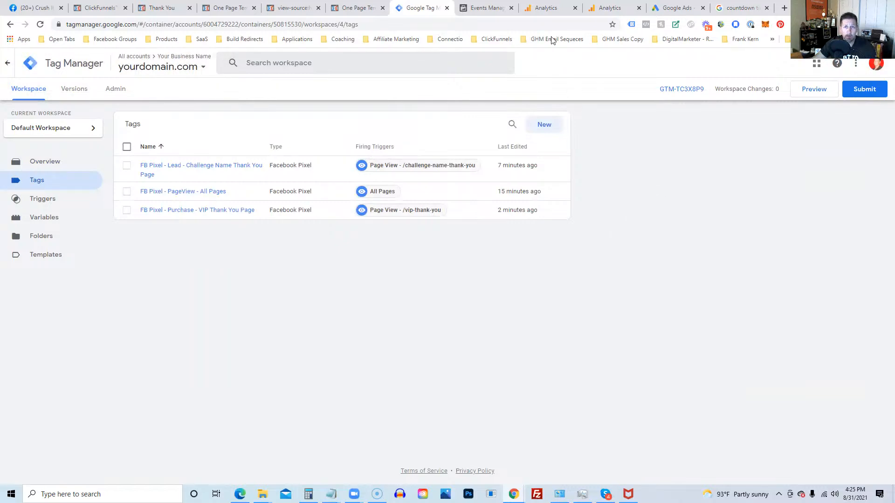
click(544, 12)
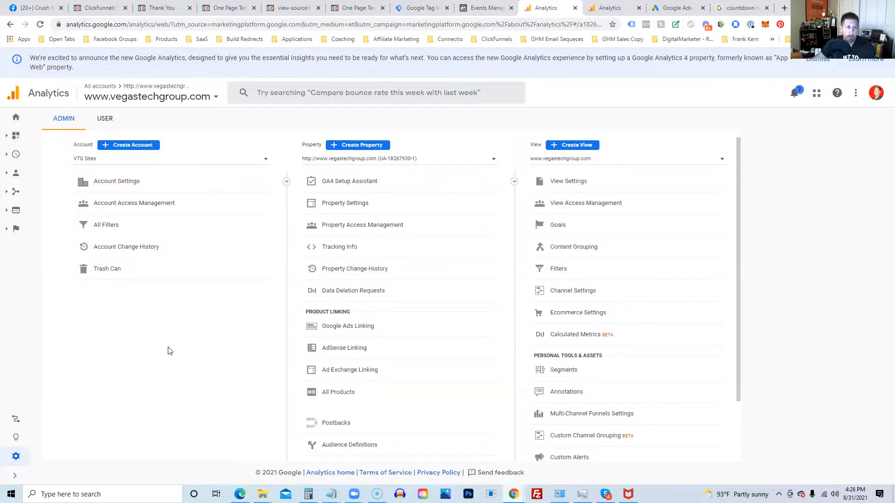
click(123, 148)
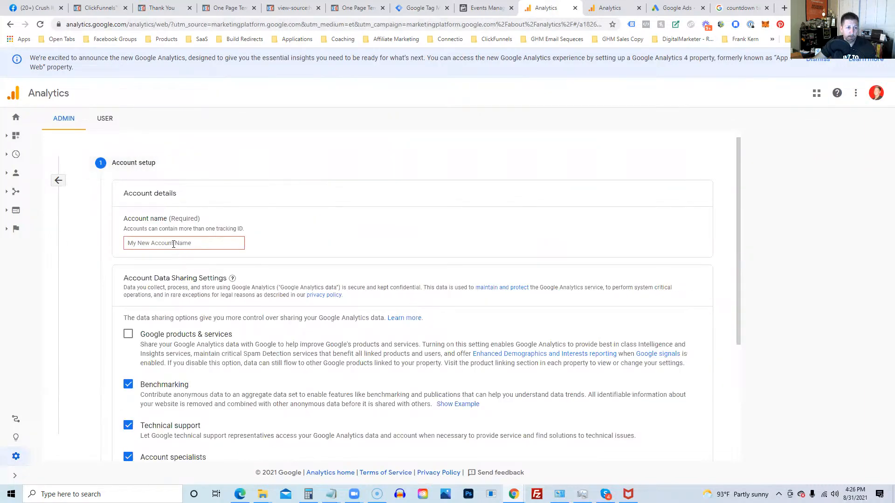
scroll(185, 275, down, 2)
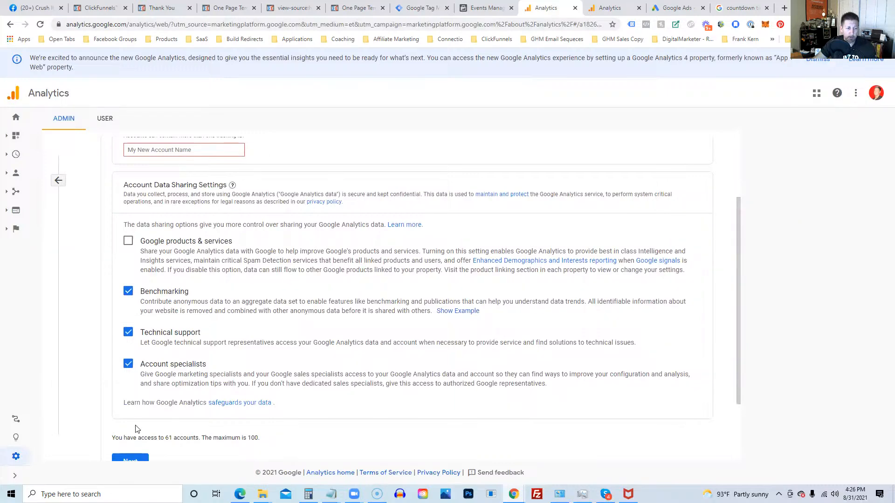
scroll(164, 360, down, 2)
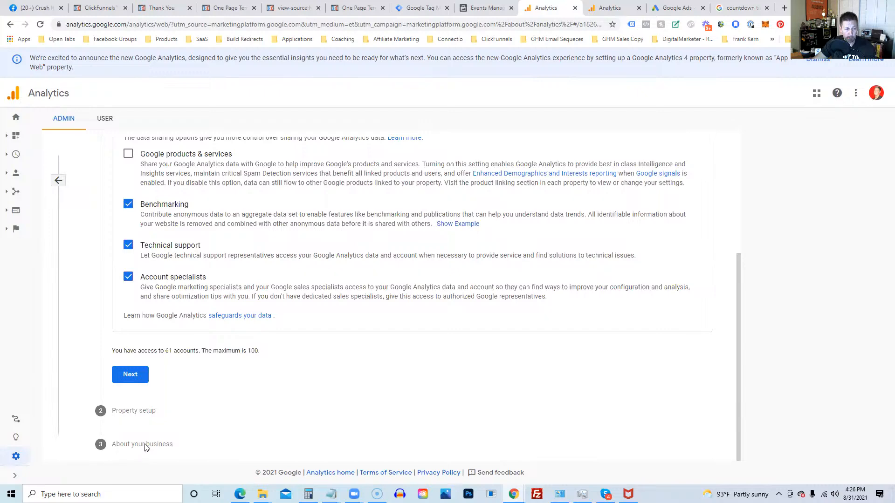
scroll(171, 328, up, 4)
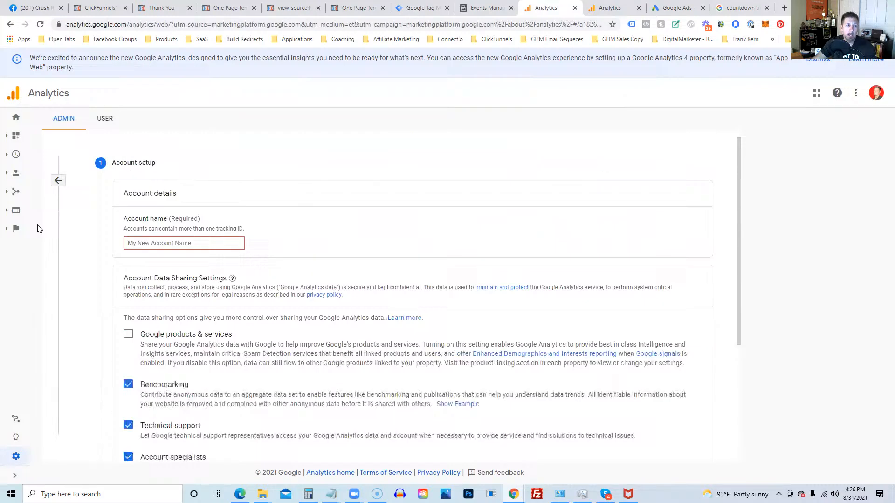
click(58, 181)
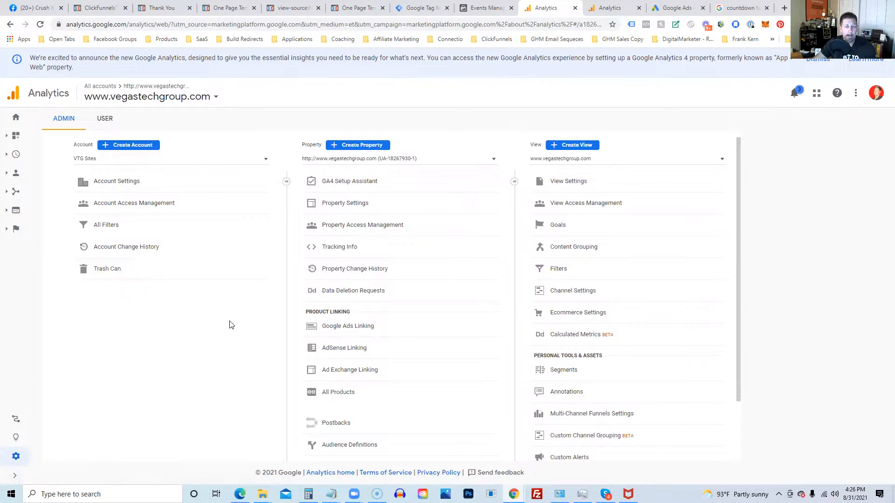
click(604, 13)
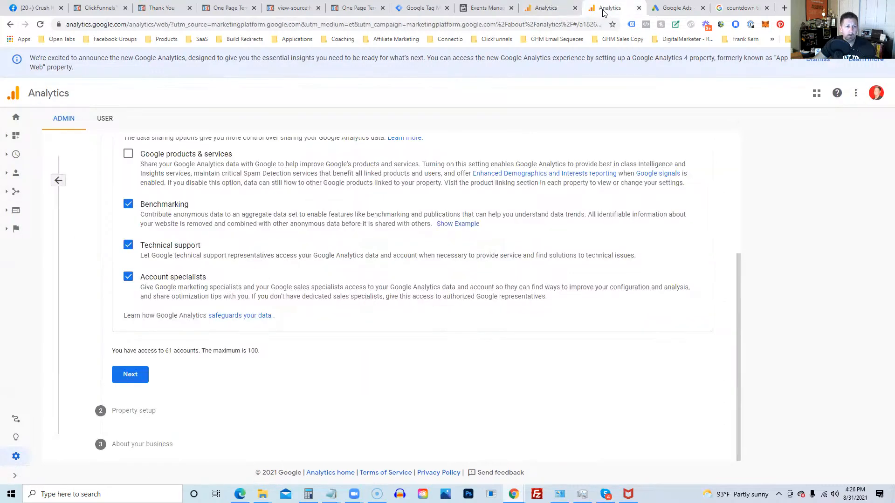
click(546, 9)
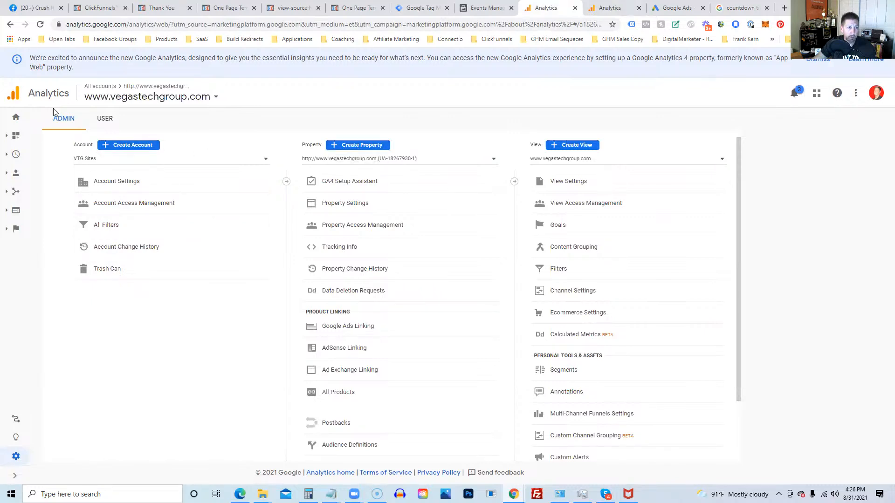
Step: Start a new Google Analytics property and enter the property name YourDomain.com
click(348, 145)
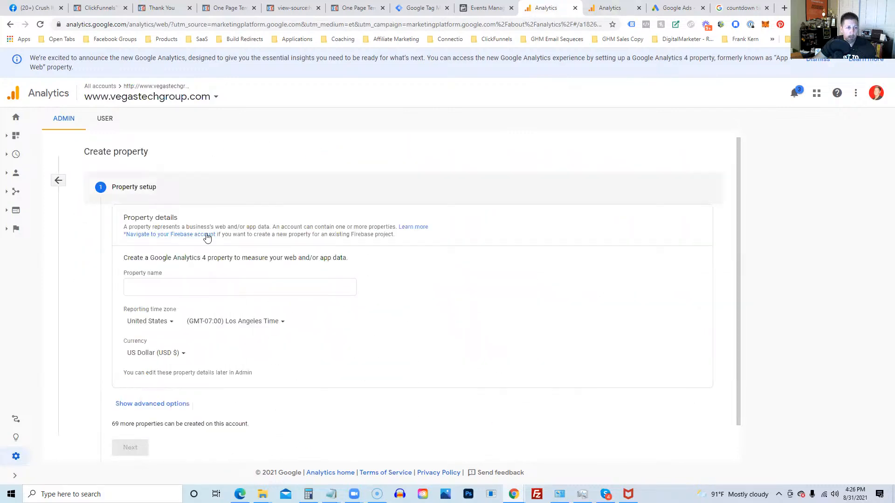
click(140, 288)
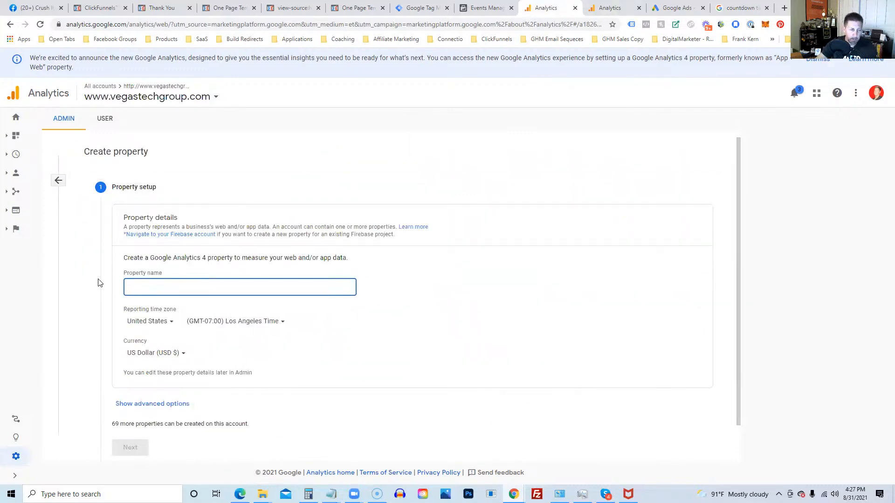
text(YourBus)
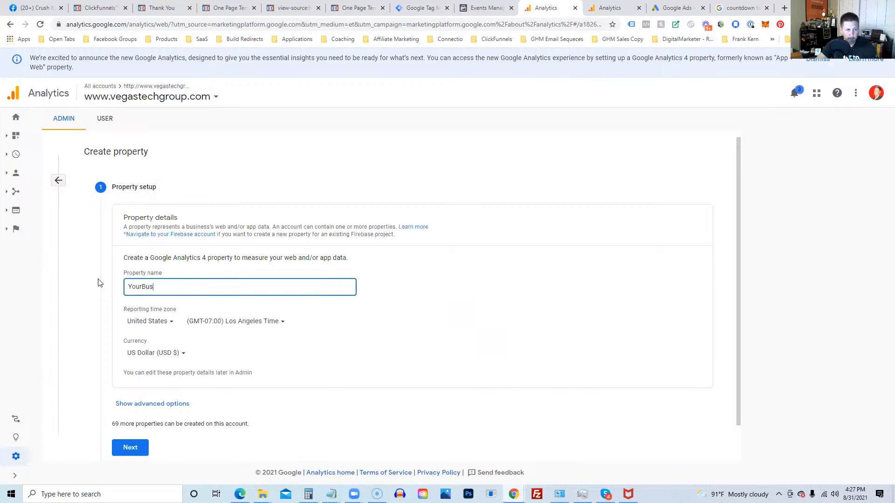
text(in)
key(BackSpace)
key(BackSpace)
Step: Show advanced options and turn on creating a Universal Analytics property
scroll(112, 305, down, 1)
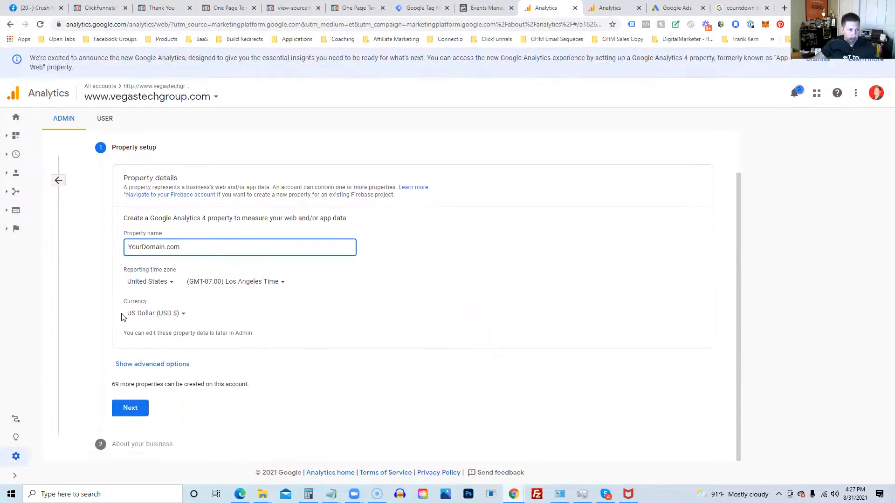
click(148, 368)
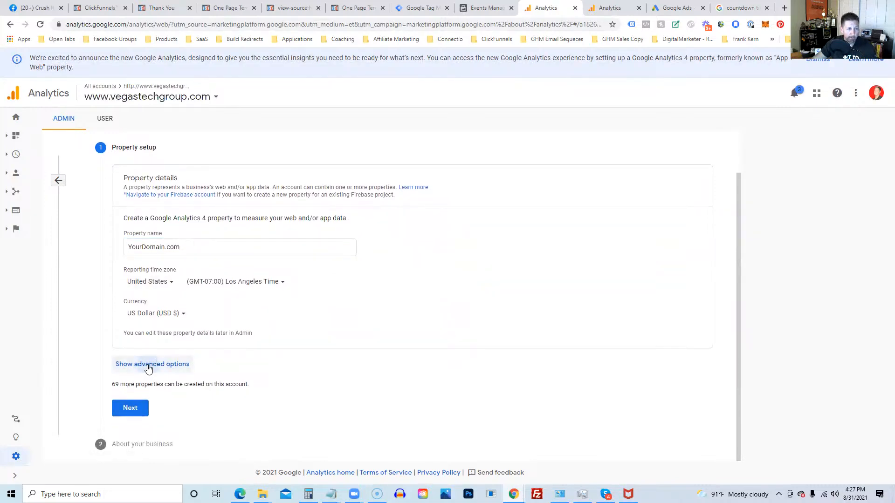
scroll(148, 366, down, 2)
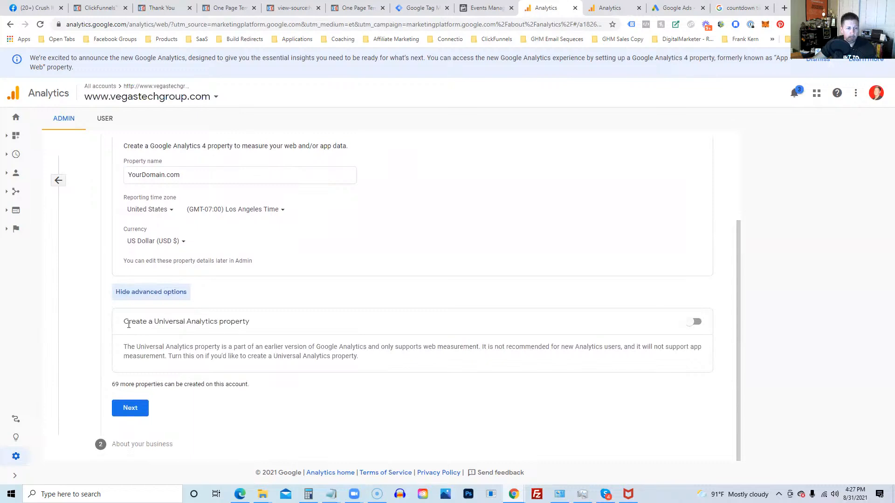
drag(125, 322, 254, 323)
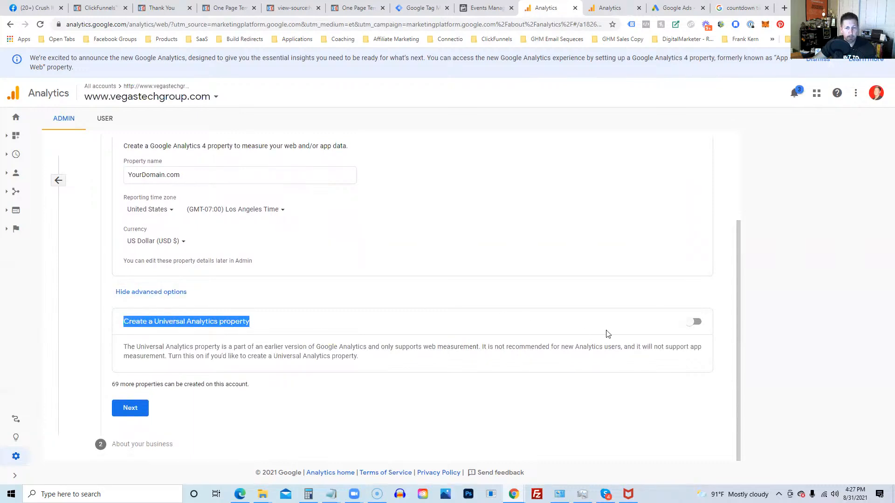
click(694, 323)
scroll(256, 340, down, 2)
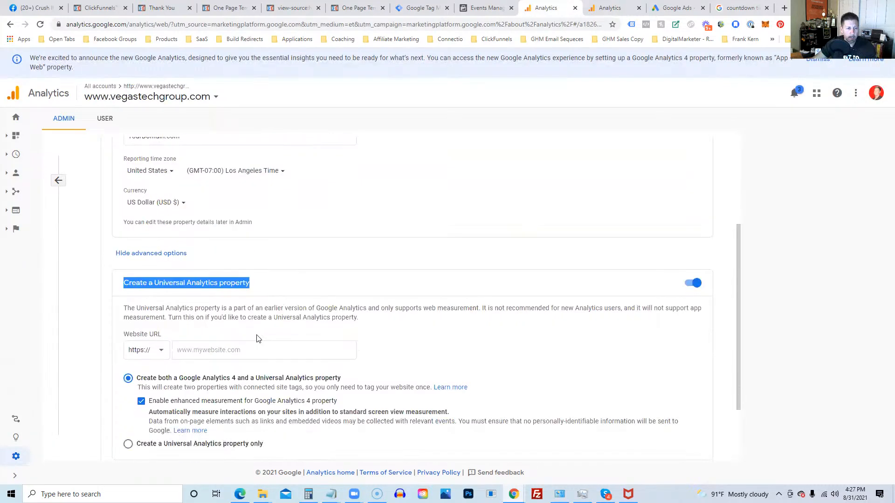
click(182, 302)
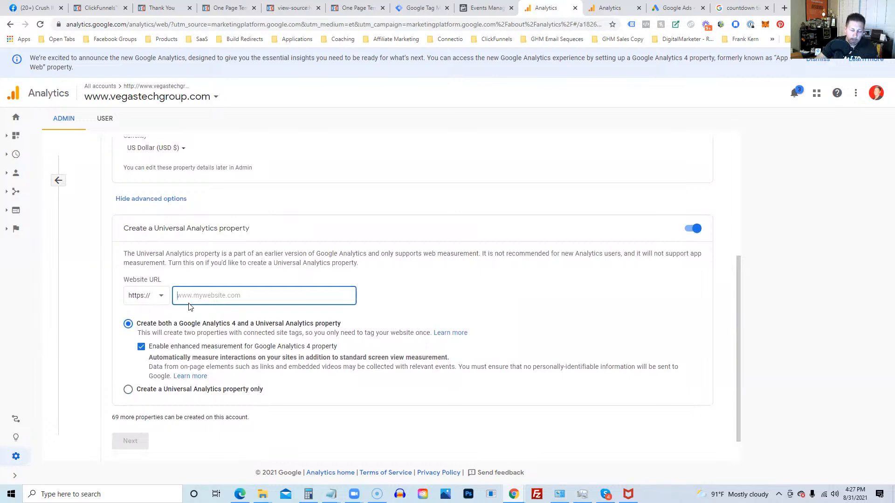
text(www.y)
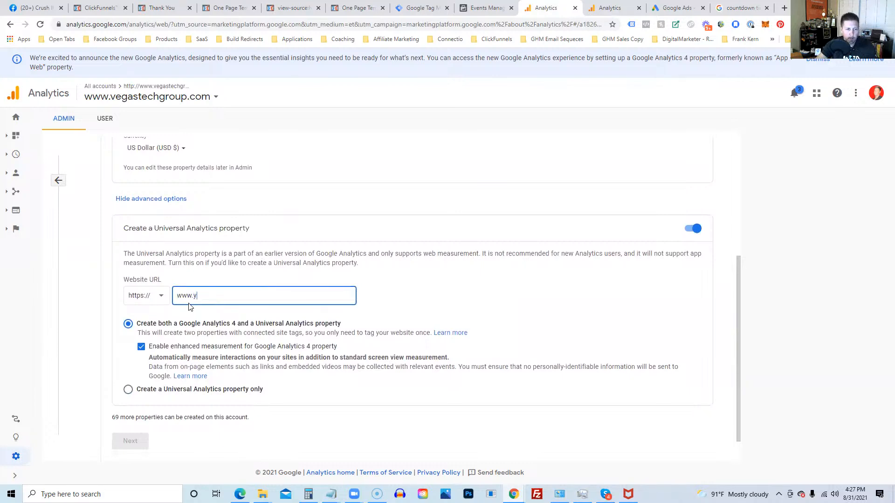
text(ourdomain.com)
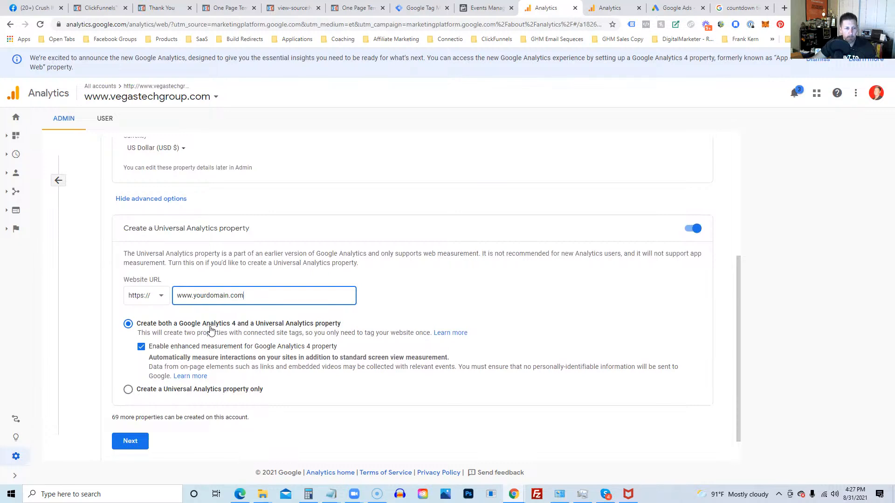
scroll(212, 360, down, 1)
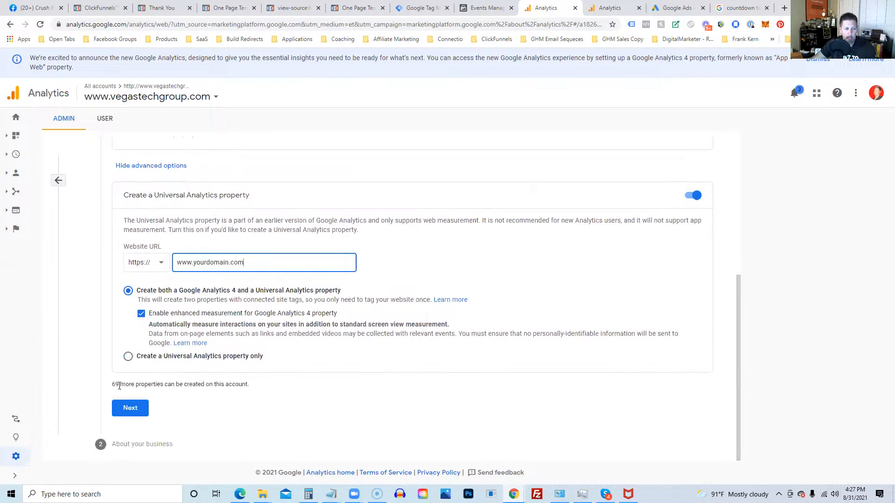
click(130, 408)
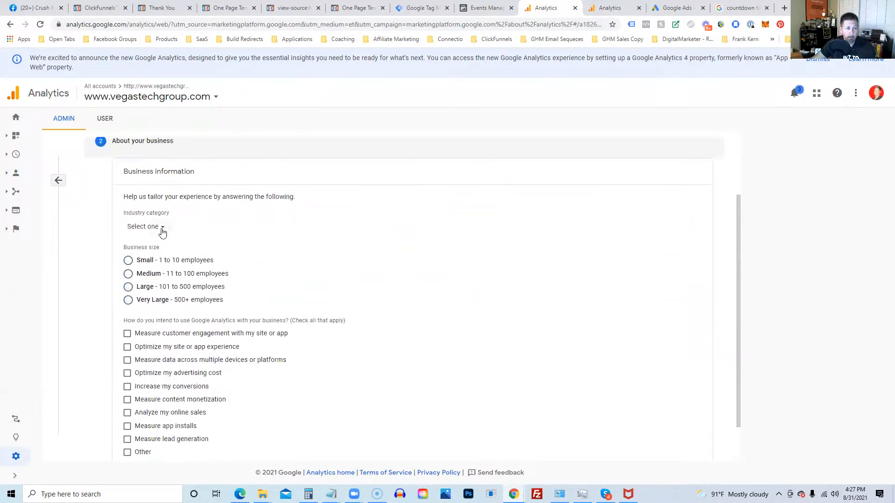
Step: Set the industry to Internet & Telecom and the business size to Small (1-10 employees)
click(158, 227)
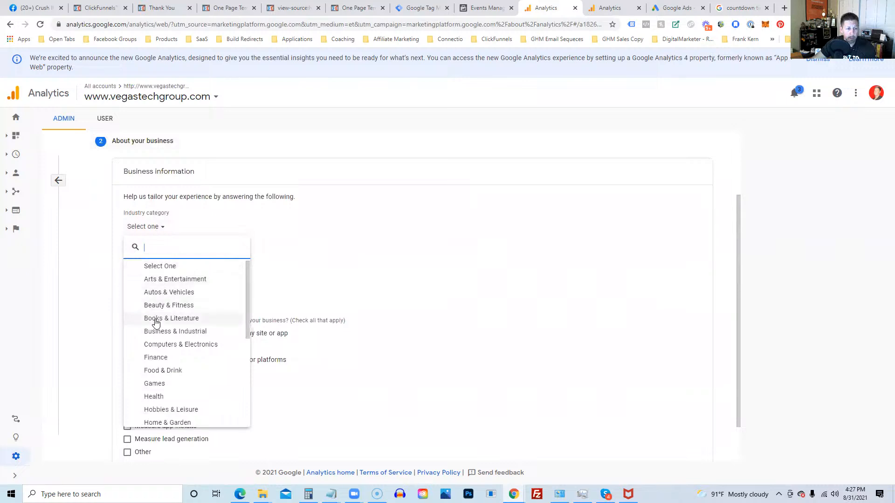
scroll(186, 336, down, 4)
scroll(191, 347, up, 2)
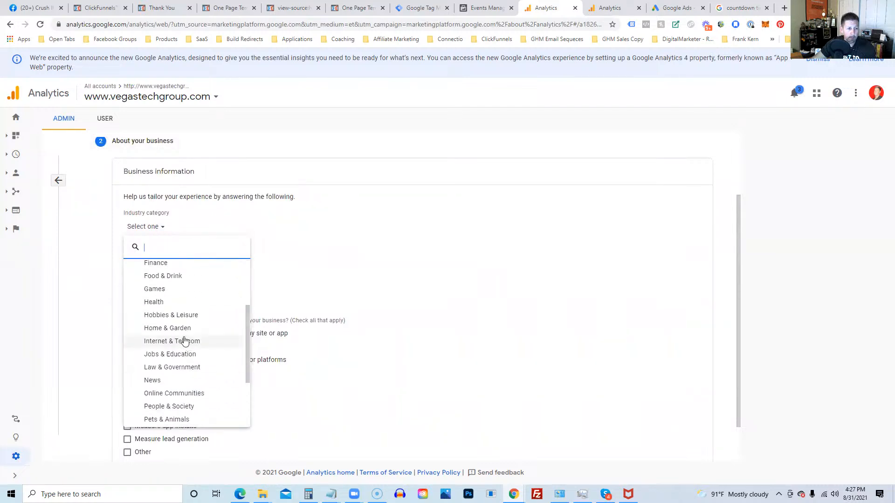
click(184, 340)
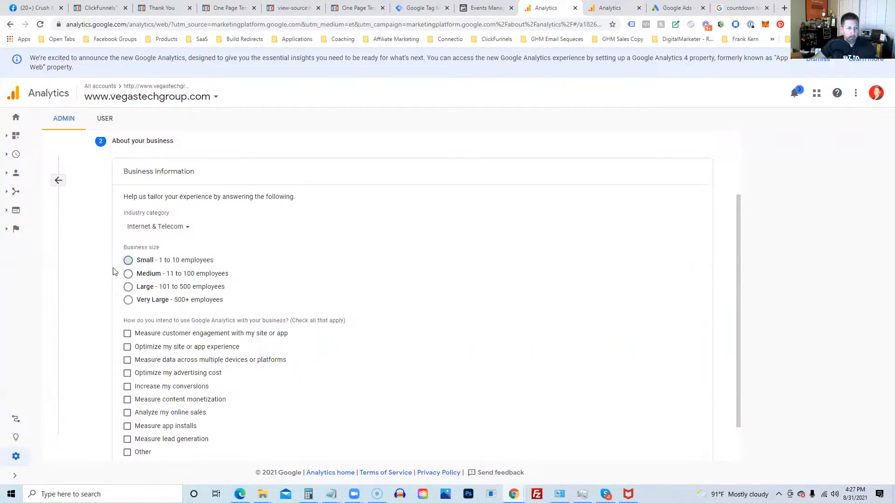
click(126, 262)
Step: Tick every usage goal except Other, then create the property
scroll(120, 304, down, 1)
click(127, 286)
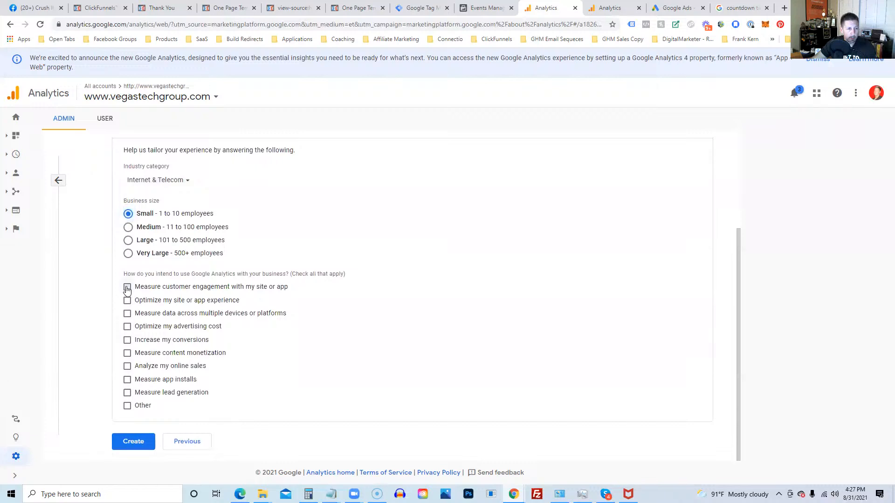
click(128, 300)
click(127, 314)
click(127, 327)
click(128, 340)
click(127, 352)
click(128, 367)
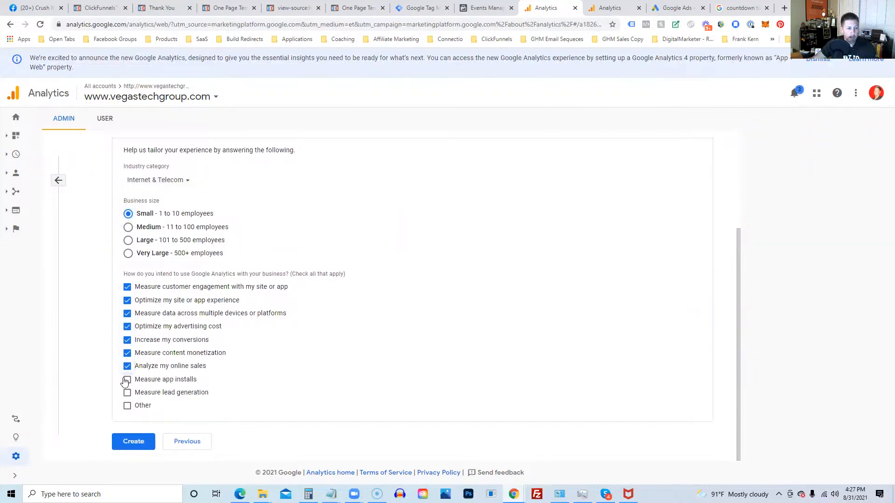
click(127, 379)
click(127, 392)
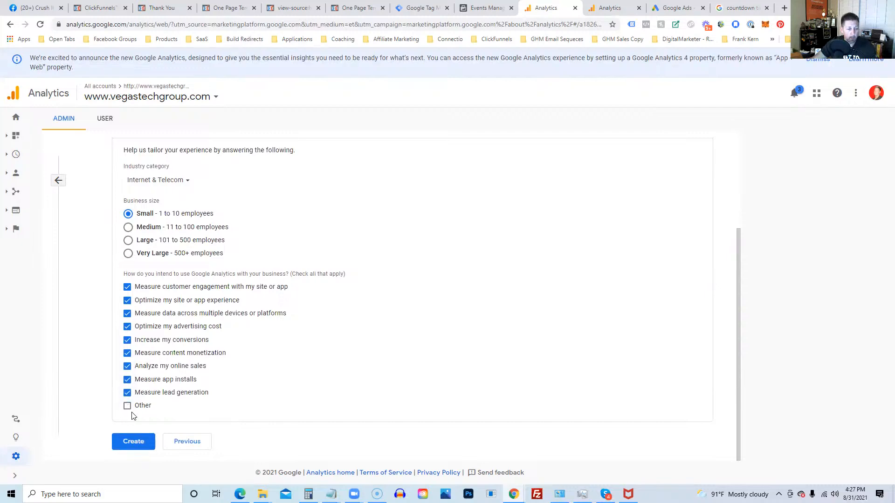
click(132, 449)
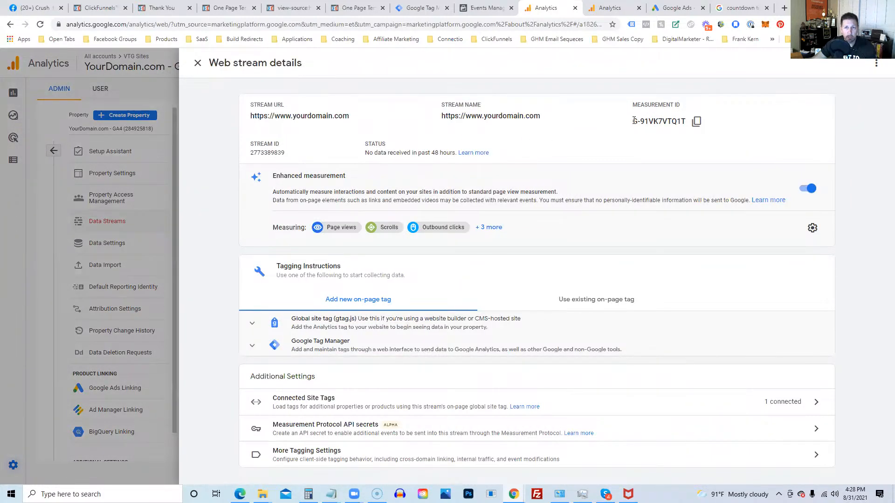
Step: Copy the connected UA tag ID from the web stream's Connected Site Tags, then return to Tag Manager
drag(634, 121, 649, 143)
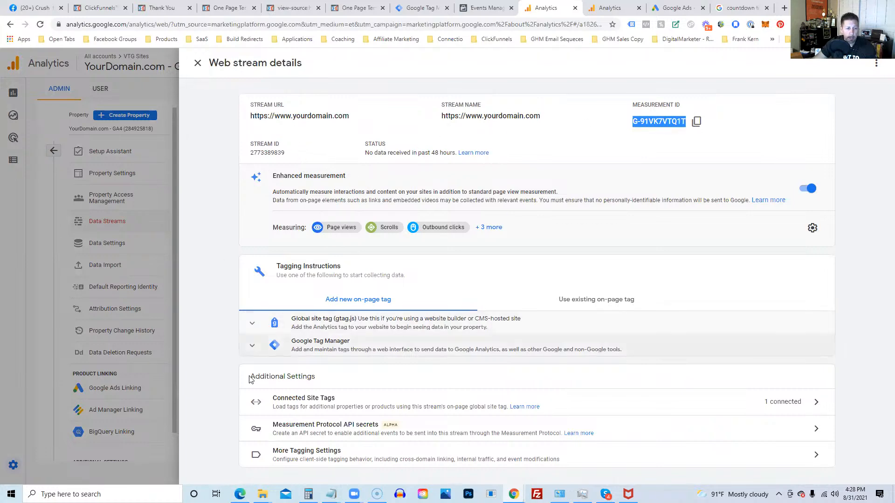
click(302, 404)
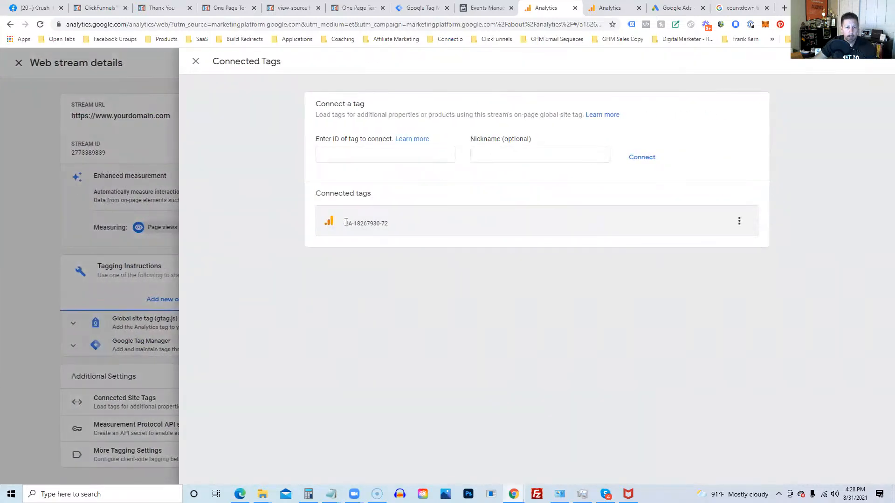
drag(363, 229, 393, 229)
key(ctrl+c)
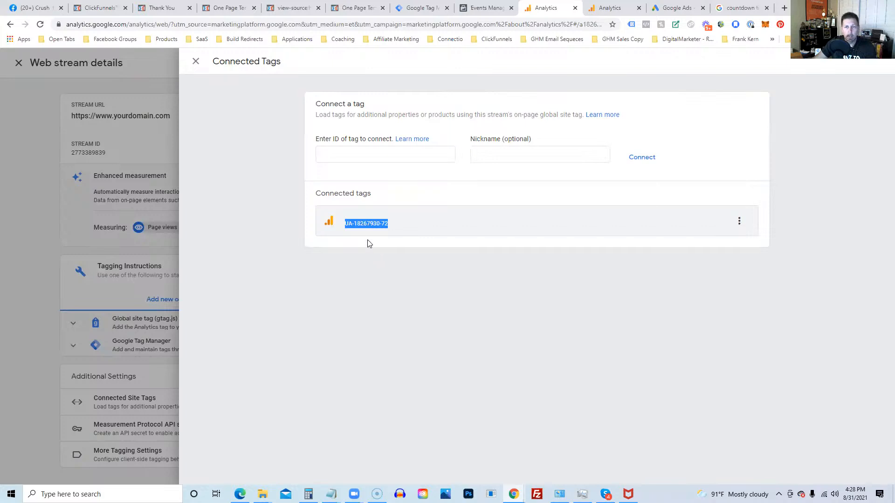
click(422, 10)
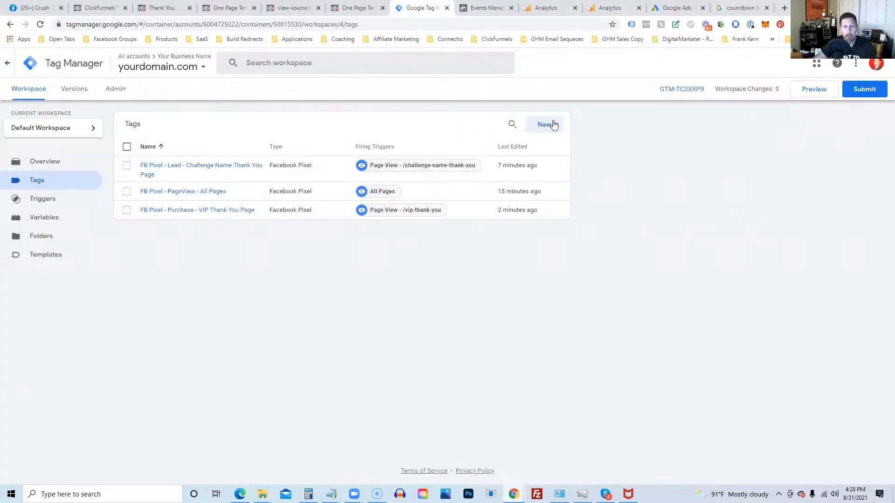
Step: Create a GA4 Configuration tag named 'GA - PageView - All Pages' and paste the copied ID
click(550, 124)
click(269, 63)
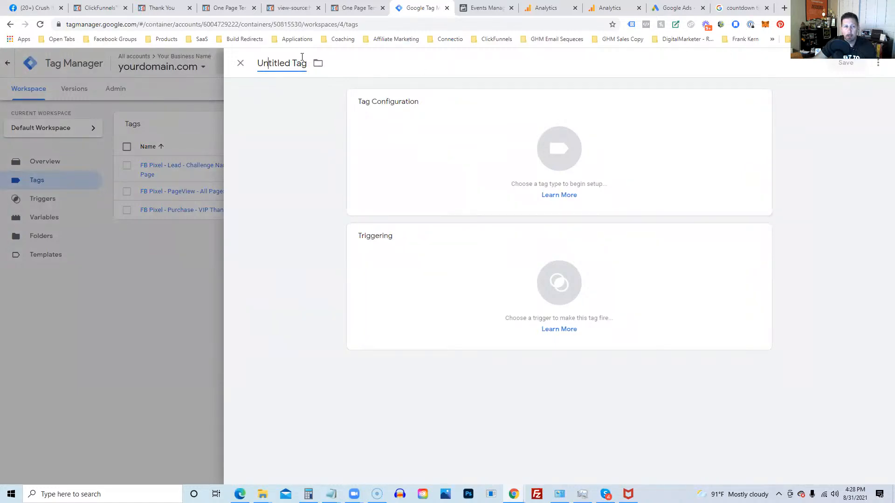
drag(302, 65, 307, 69)
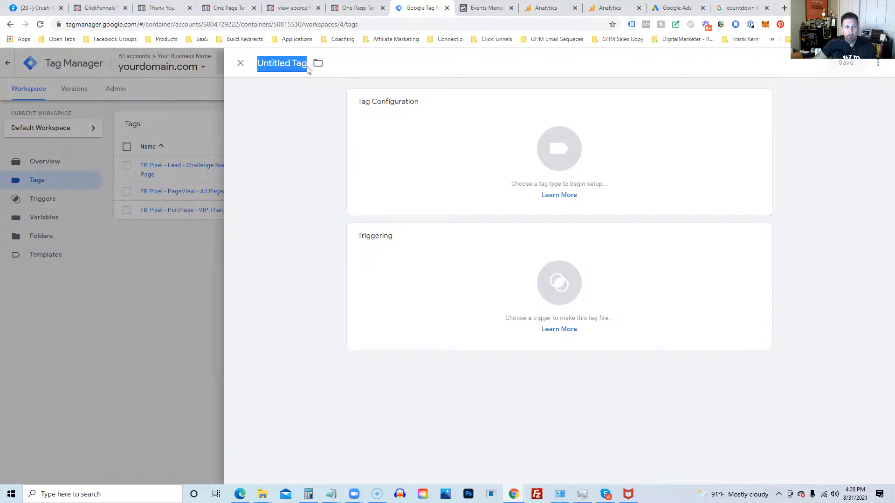
text(GA - P)
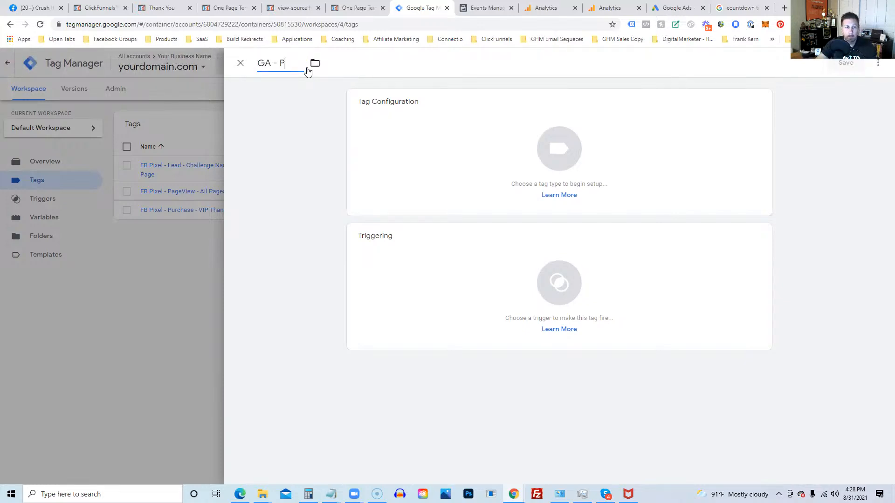
text(ageView - All Pages)
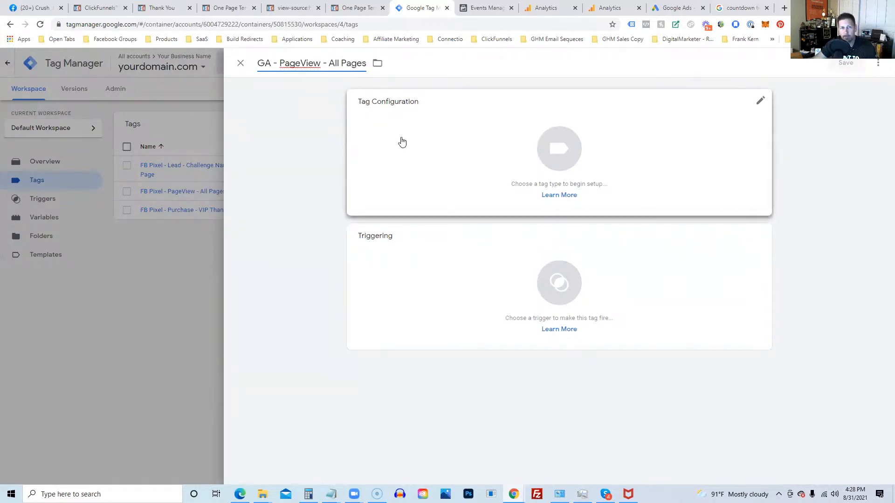
click(561, 148)
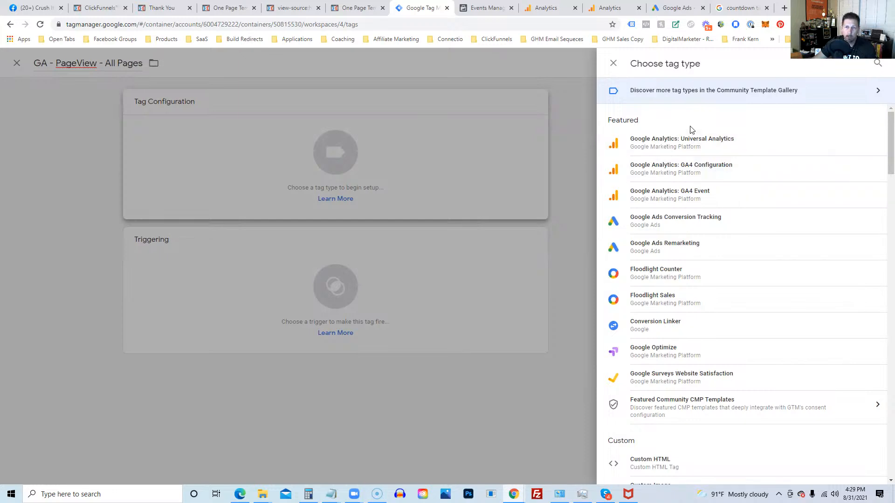
click(684, 168)
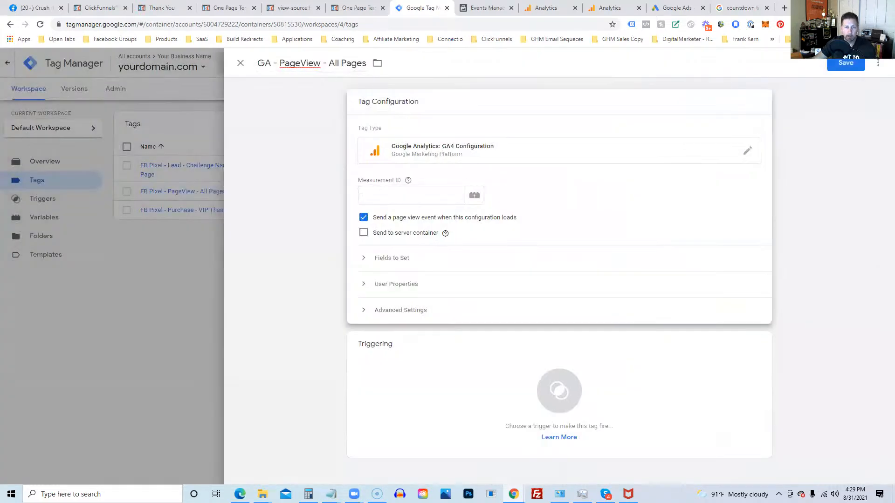
click(378, 194)
key(ctrl+v)
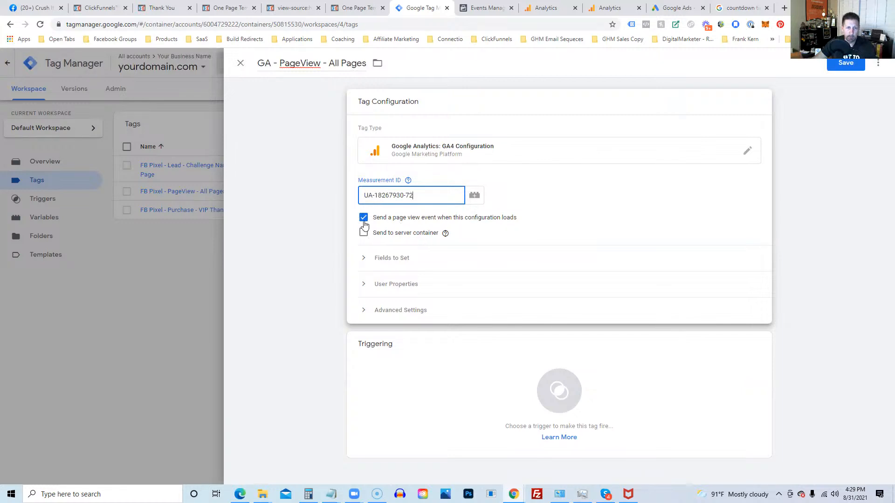
Step: Set the tag to fire on All Pages and try saving it
click(566, 391)
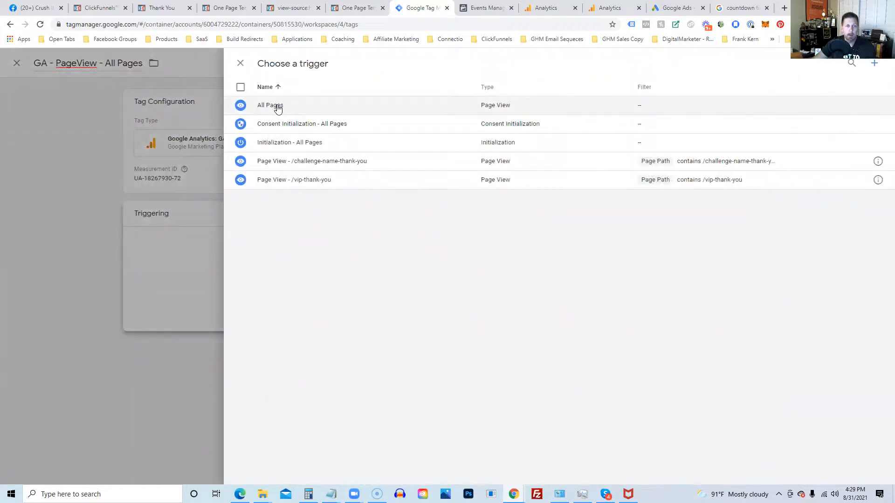
click(275, 105)
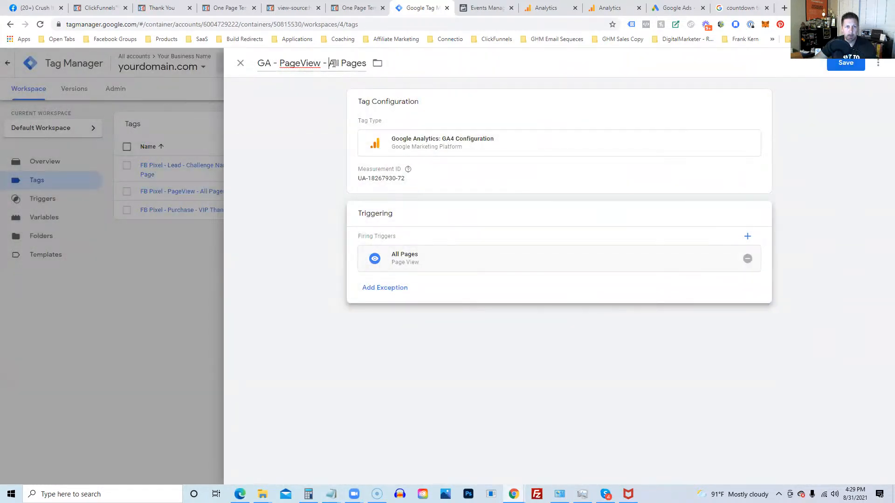
drag(330, 63, 366, 63)
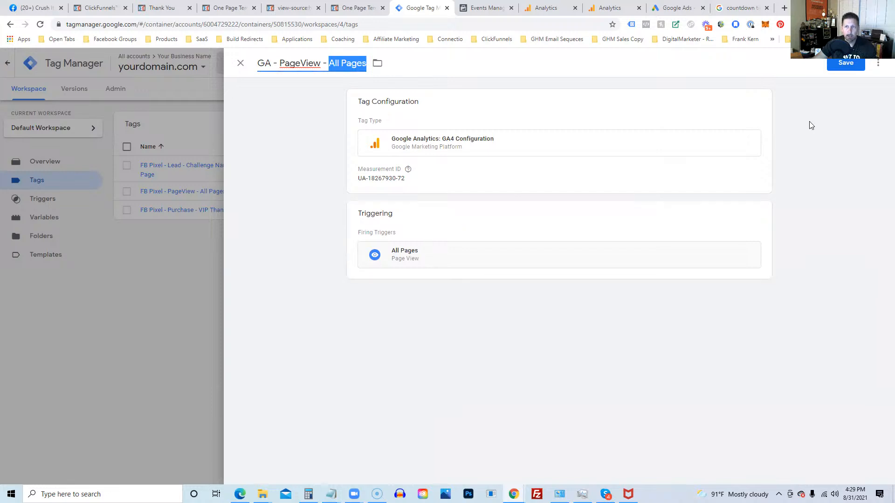
click(845, 63)
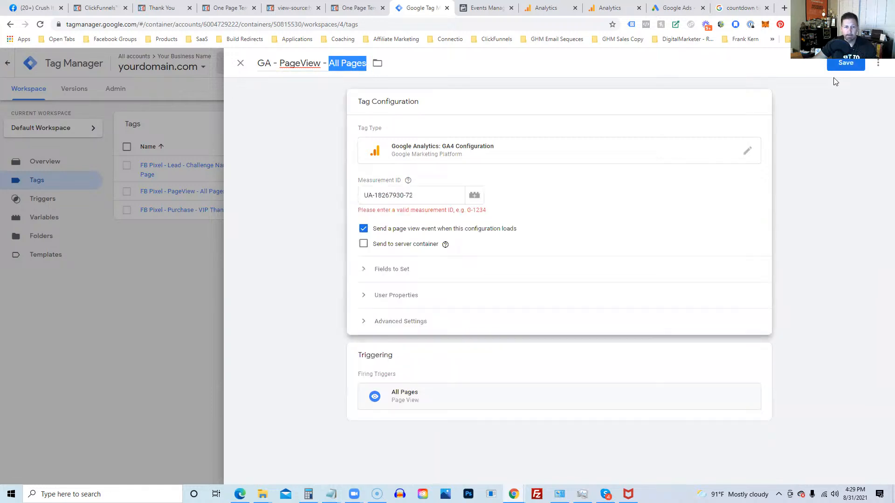
Step: Replace the rejected ID with the G- measurement ID from Google Analytics and save the tag
drag(424, 198, 360, 204)
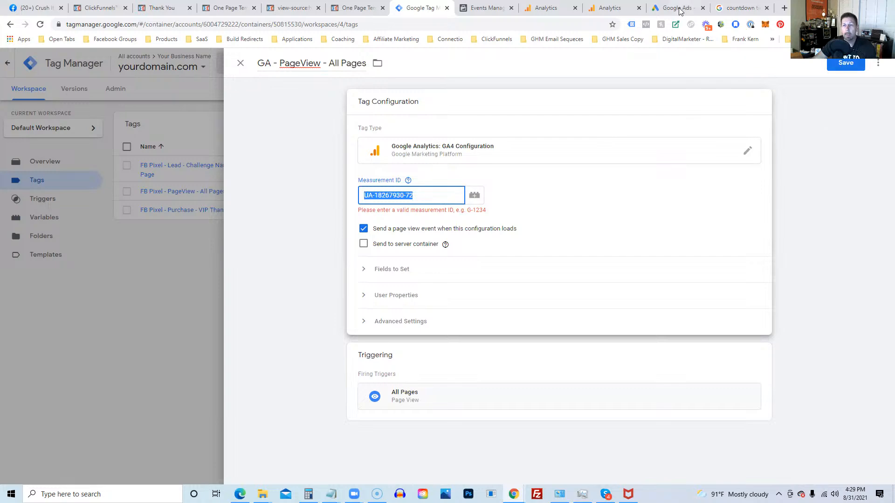
click(547, 8)
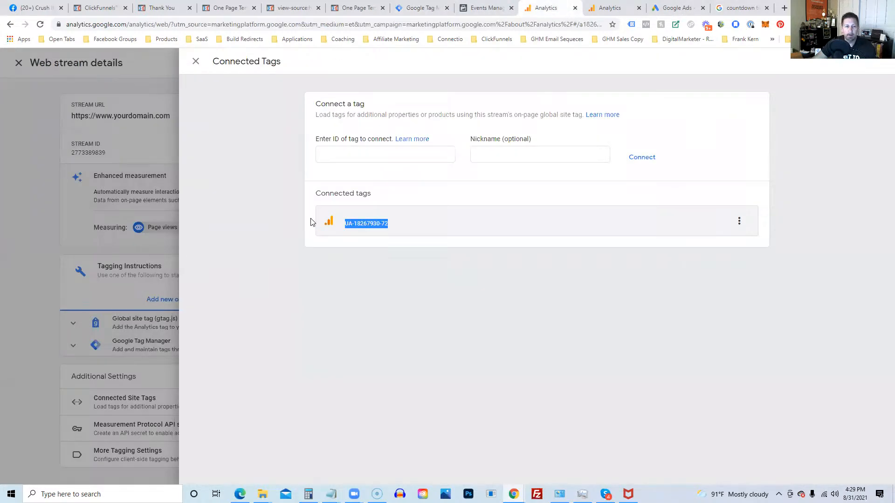
click(196, 61)
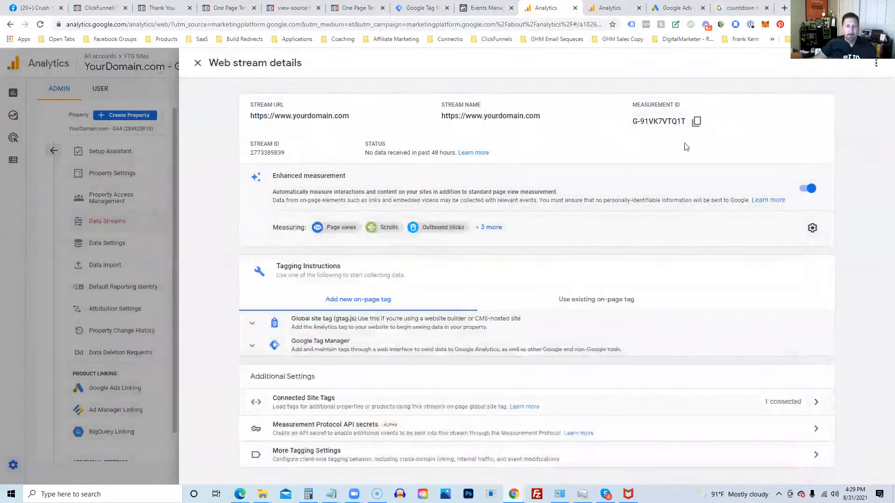
click(697, 123)
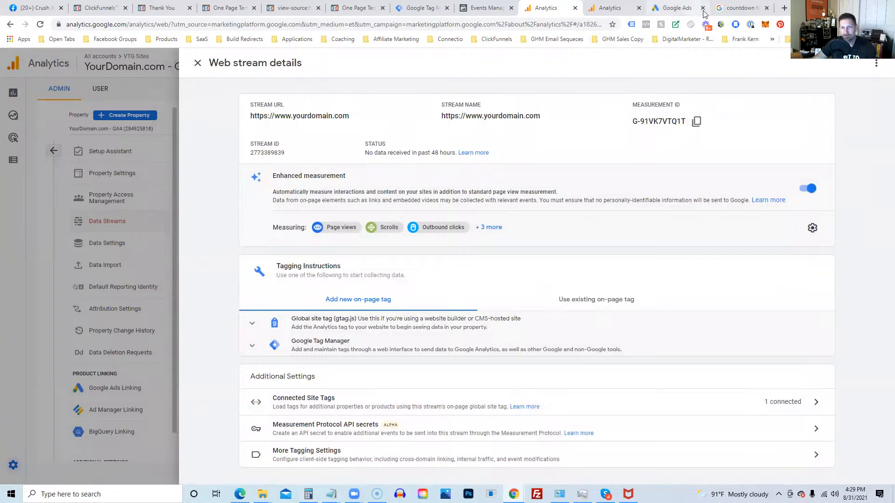
click(420, 8)
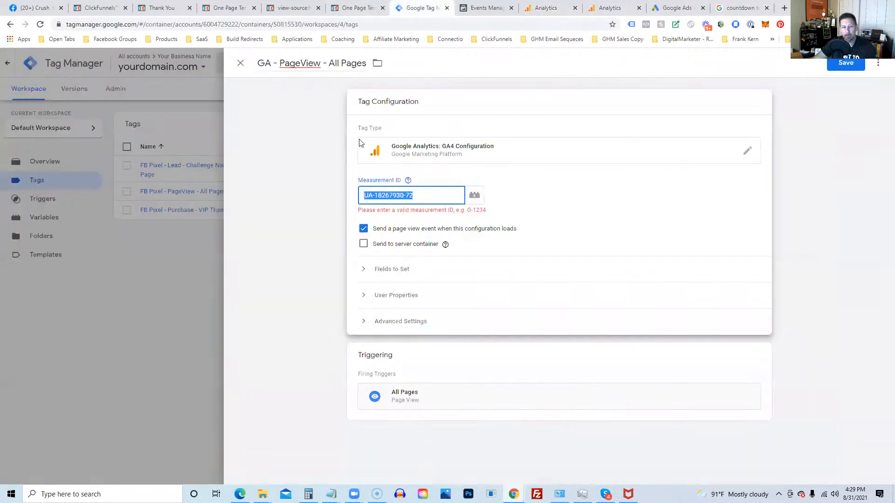
key(ctrl+v)
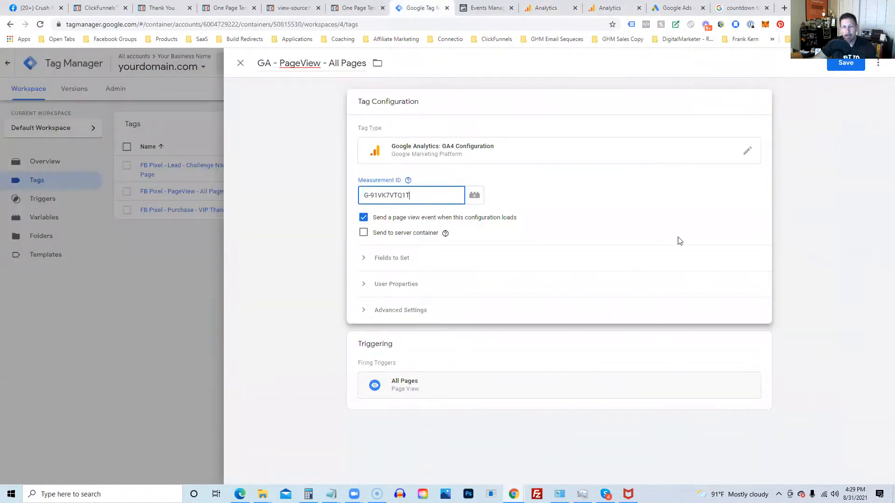
click(842, 63)
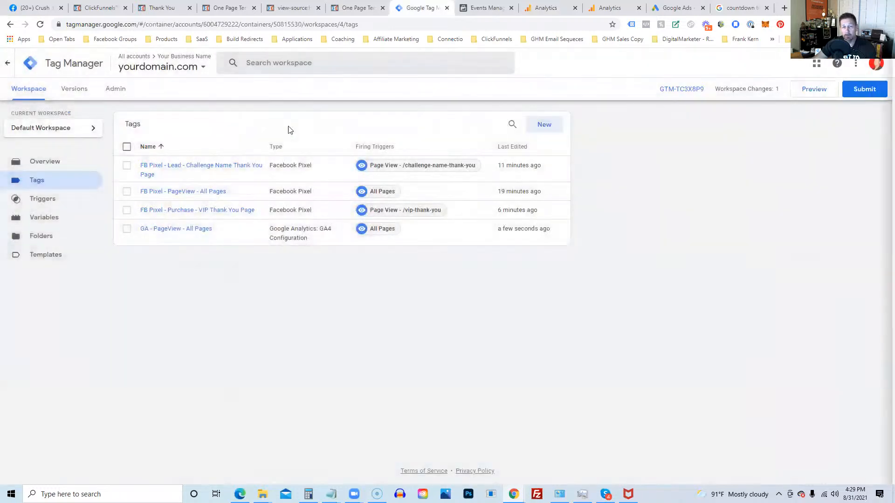
Step: Create a new Universal Analytics tag and enable overriding settings to expose the Tracking ID field
click(545, 125)
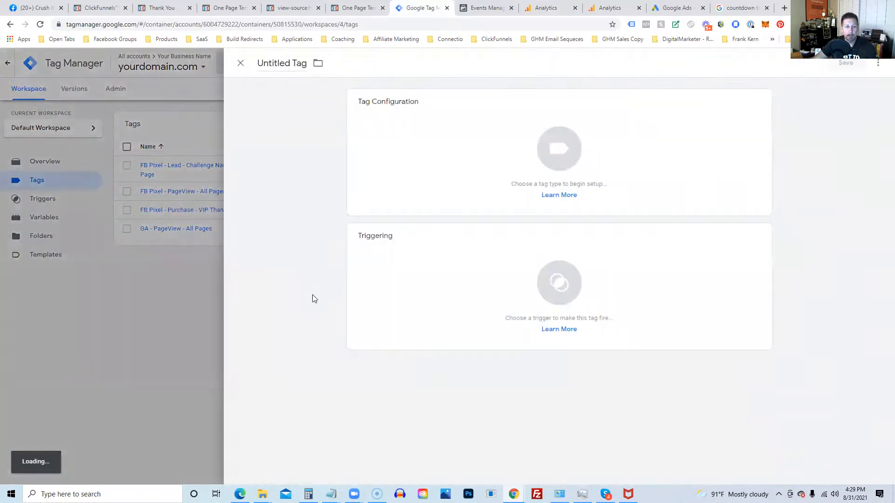
click(658, 124)
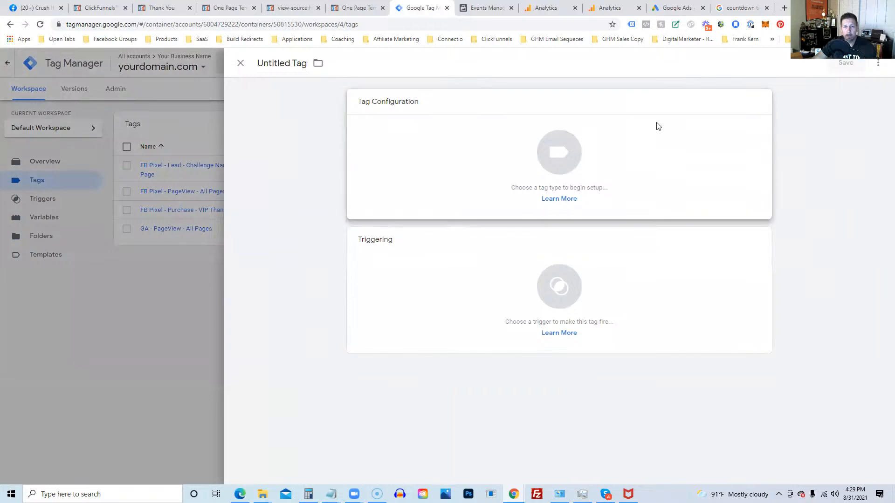
click(722, 145)
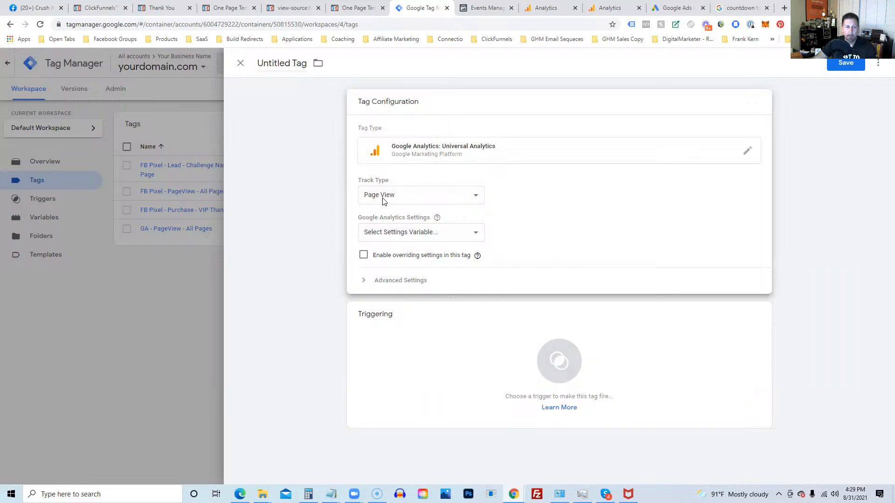
click(386, 284)
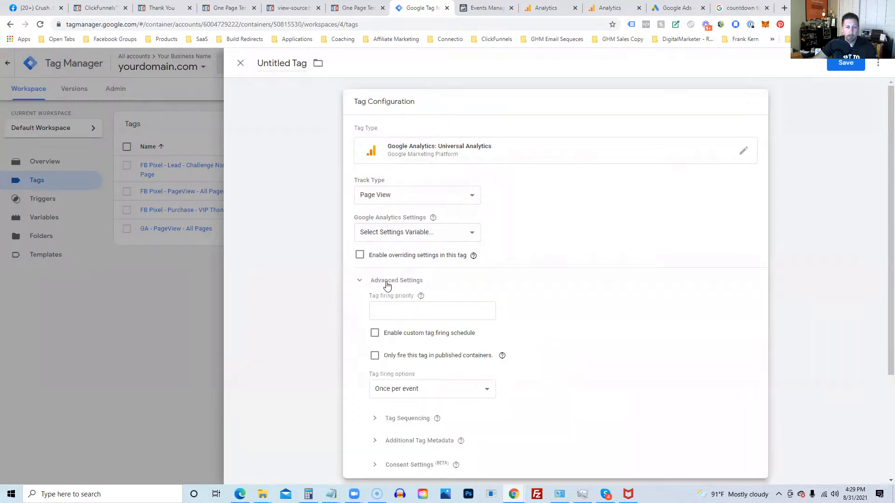
click(399, 233)
click(583, 207)
scroll(466, 237, down, 2)
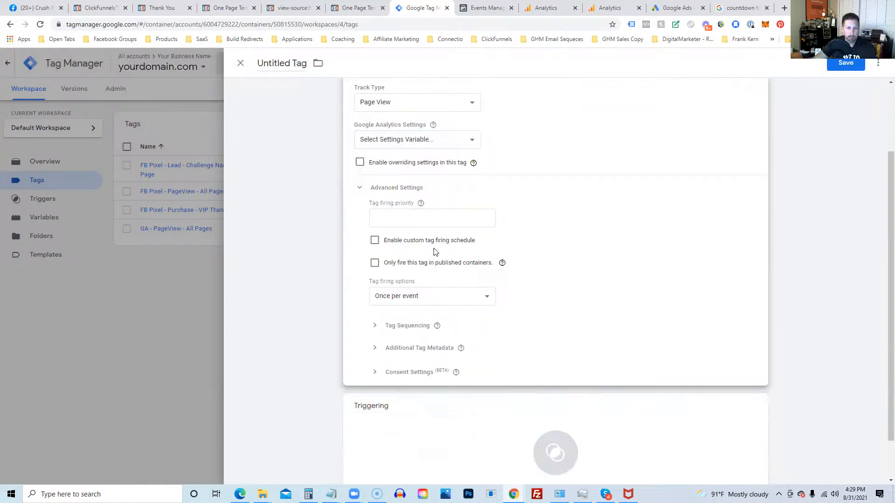
click(361, 164)
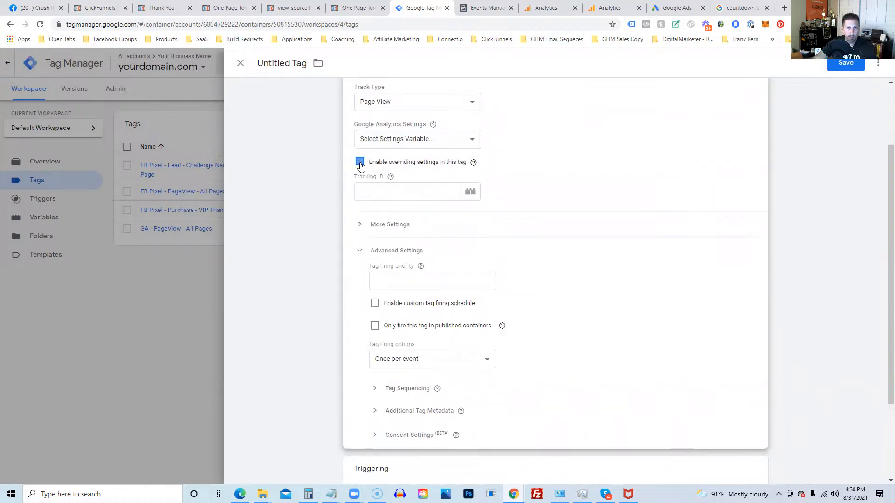
click(362, 165)
click(364, 167)
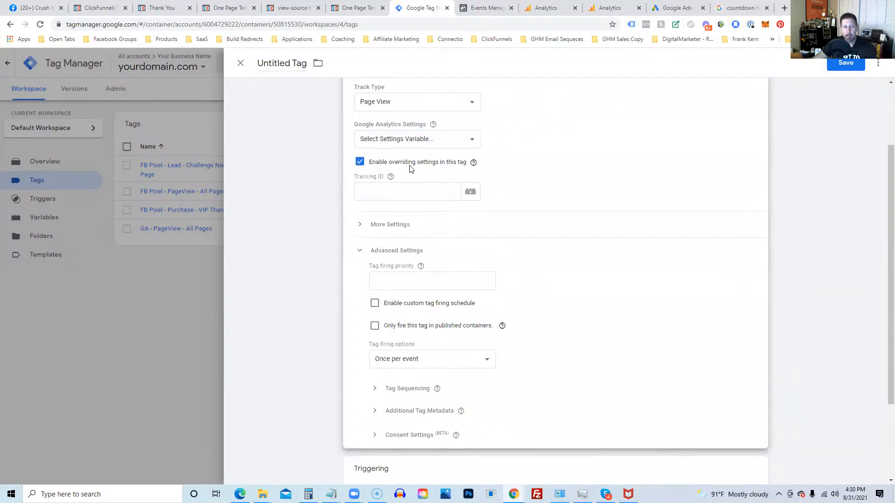
Step: Copy the UA ID from Analytics' Connected Site Tags and paste it into the Tracking ID field
click(360, 191)
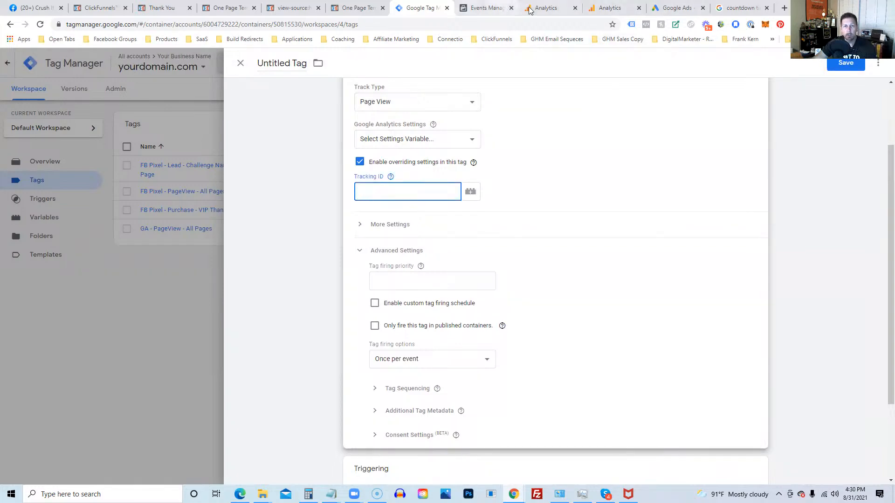
click(546, 8)
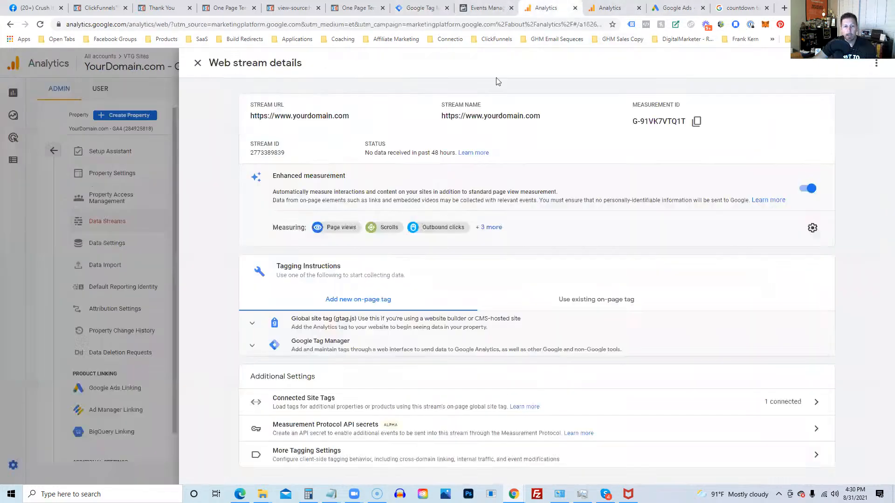
click(282, 399)
drag(388, 224, 344, 227)
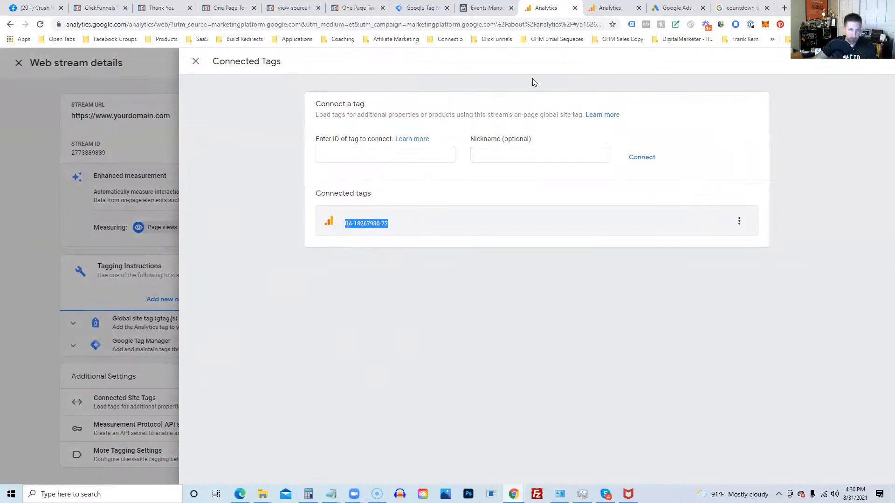
click(419, 14)
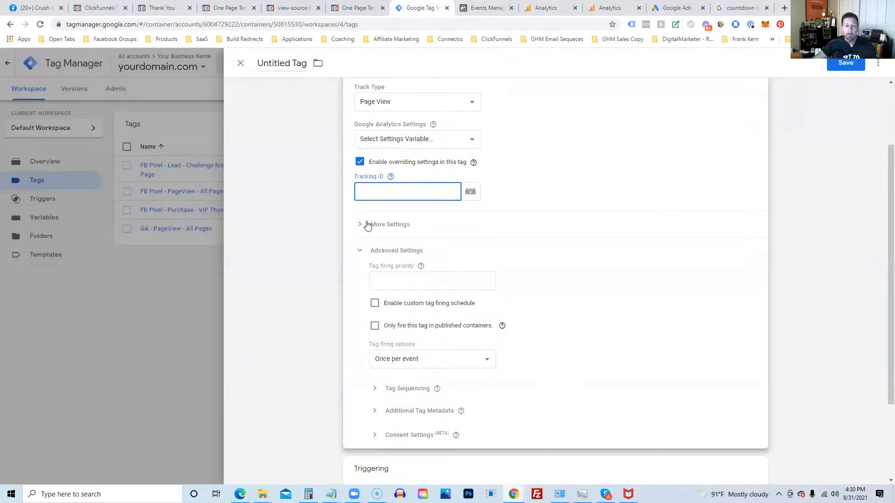
key(ctrl+v)
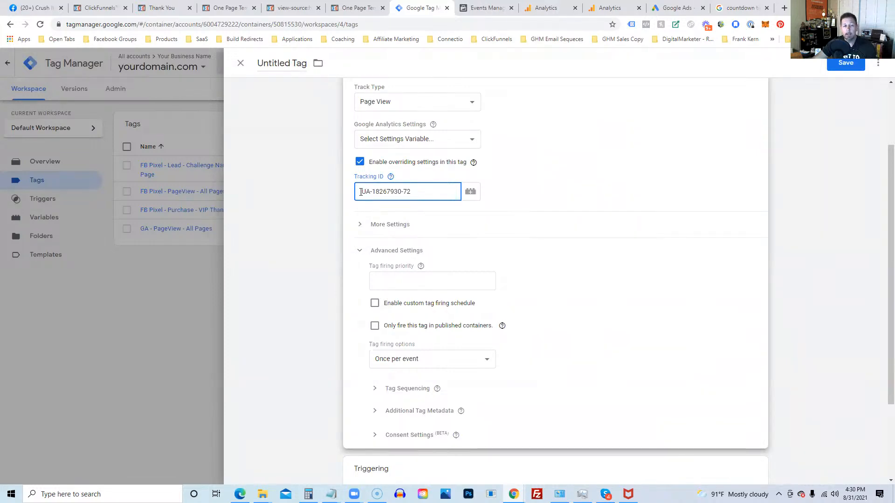
drag(410, 190, 338, 178)
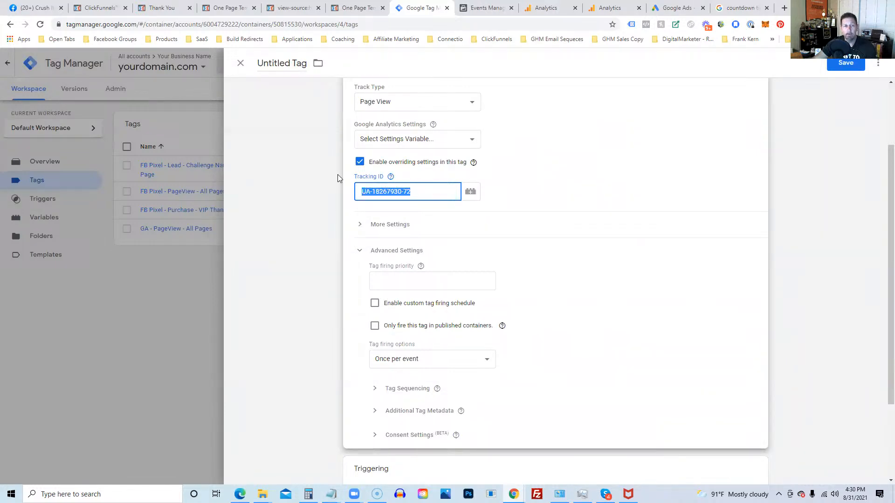
Step: Name the tag 'GAU - PageView - All Pages', trigger it on All Pages, and save
click(269, 63)
text(GAU)
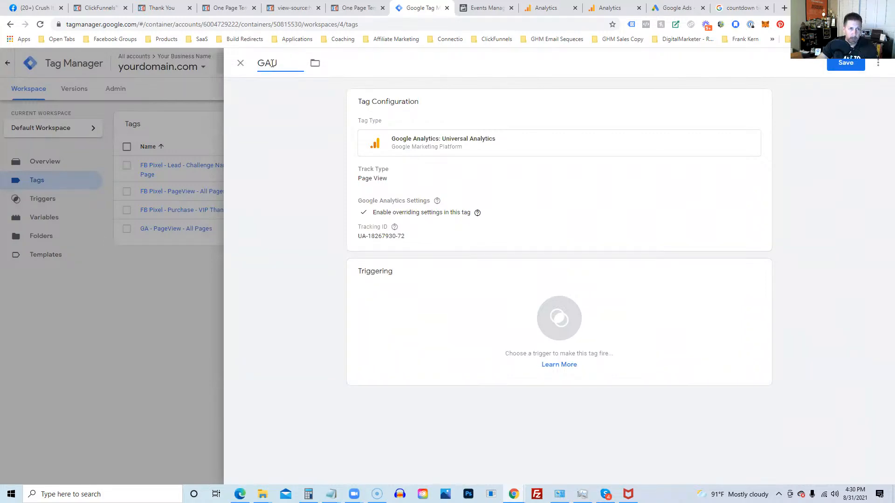
text( - Page)
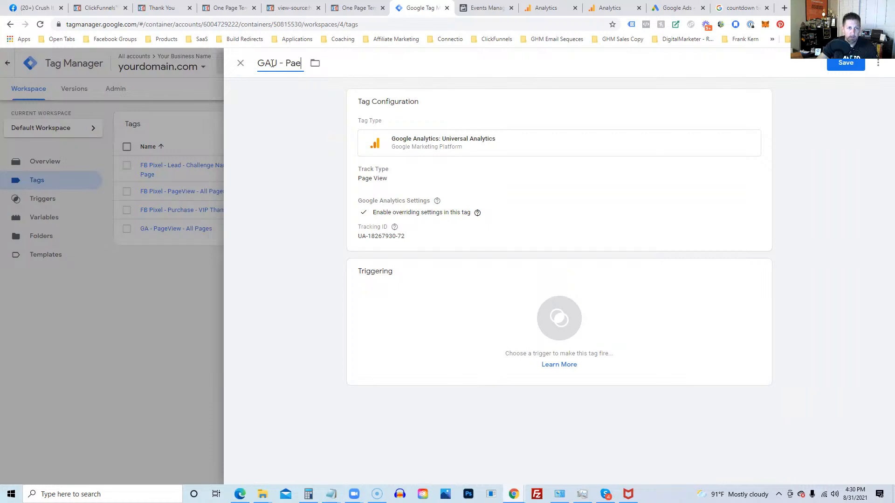
key(BackSpace)
text(geView)
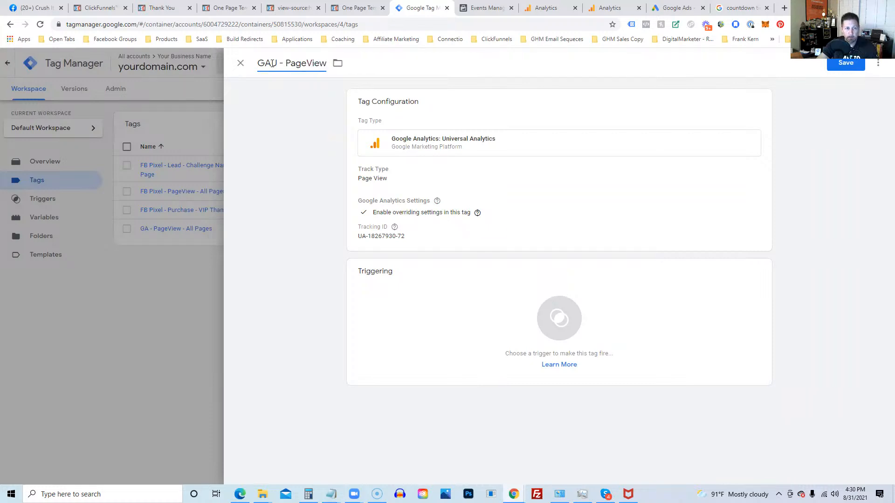
text( - All Pag)
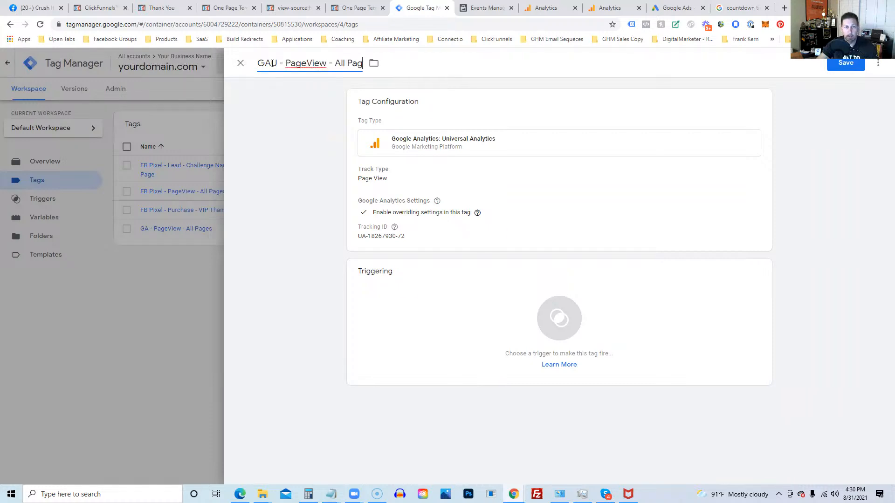
text(es)
click(562, 331)
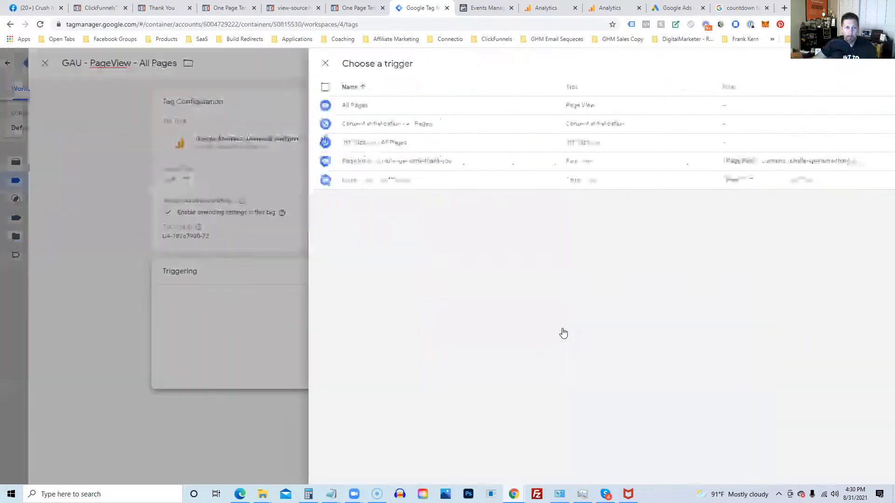
click(275, 104)
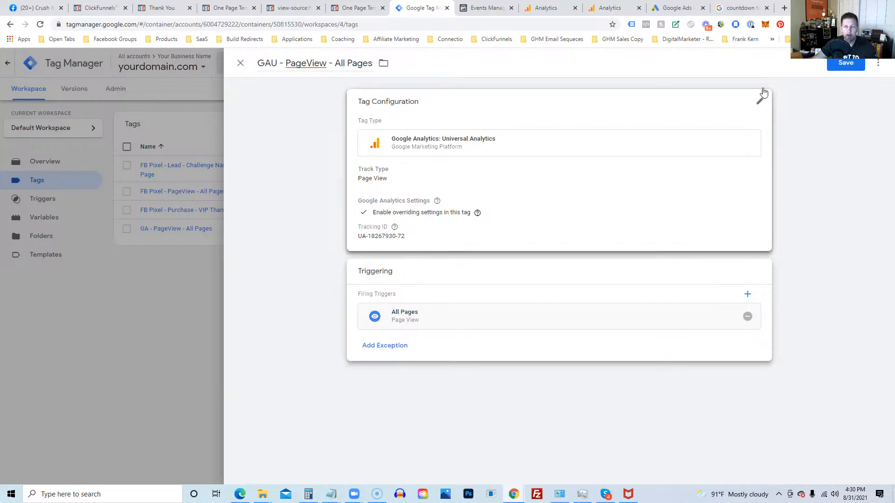
click(845, 65)
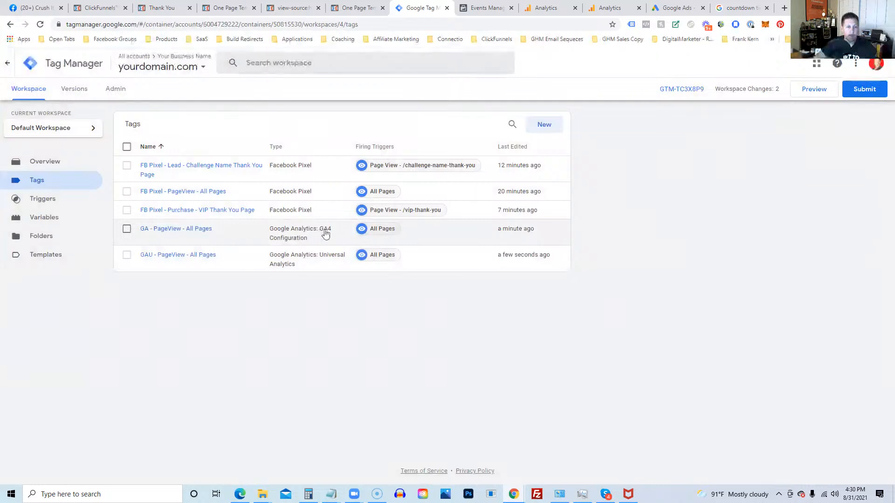
Step: Open the GA - PageView - All Pages tag, then close Analytics' Connected Tags and web stream panels
click(170, 230)
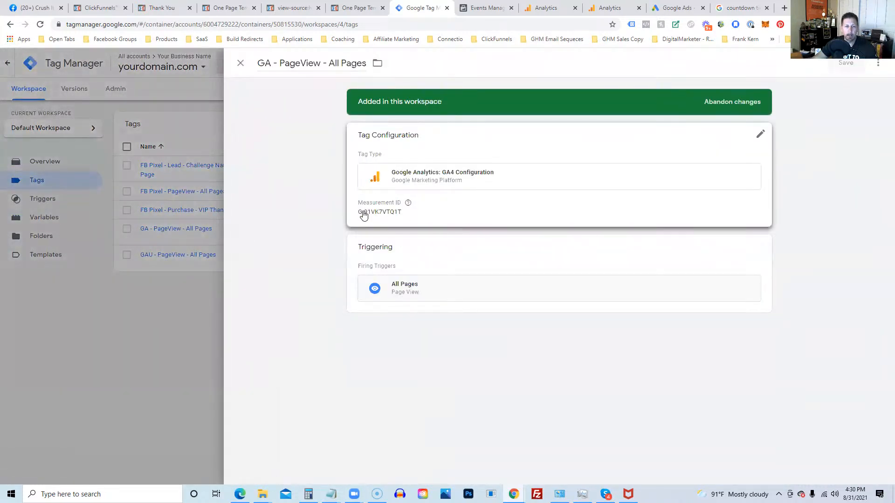
click(545, 8)
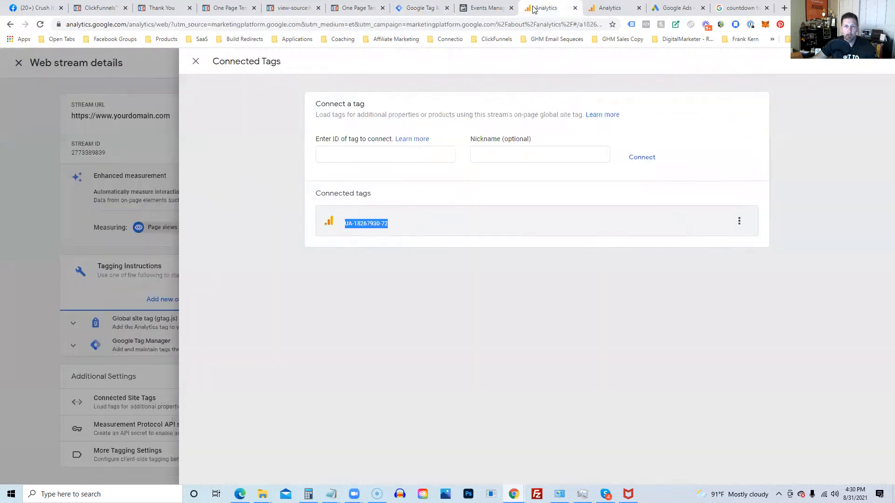
click(195, 62)
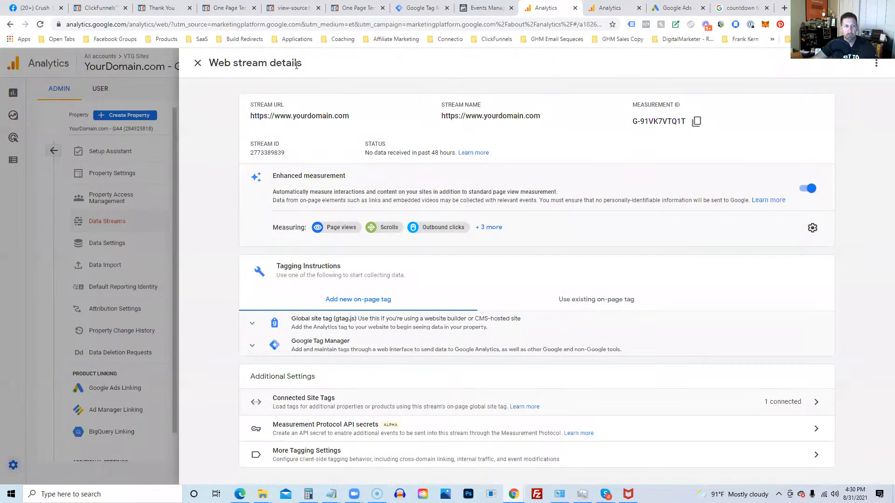
click(198, 63)
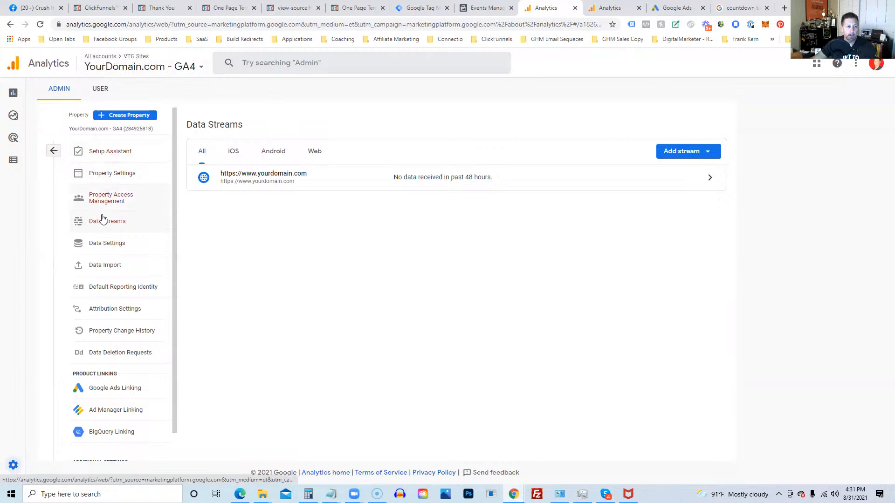
click(54, 150)
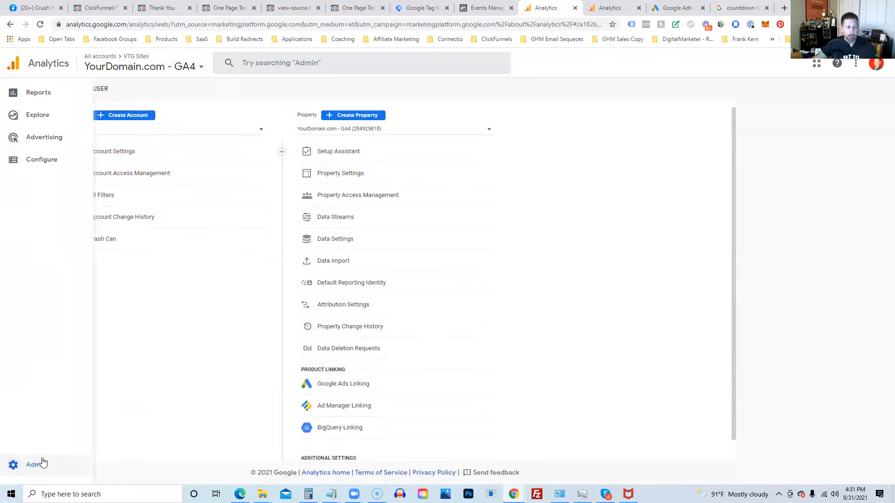
click(44, 462)
click(154, 67)
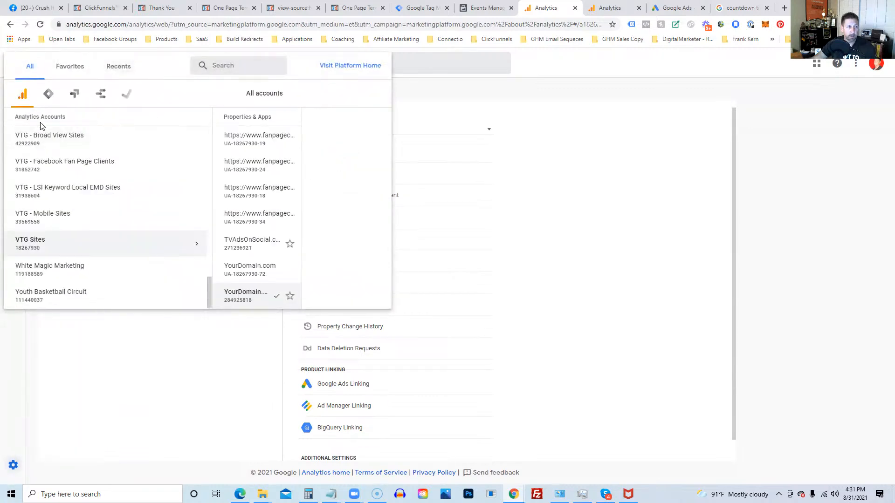
scroll(58, 219, up, 20)
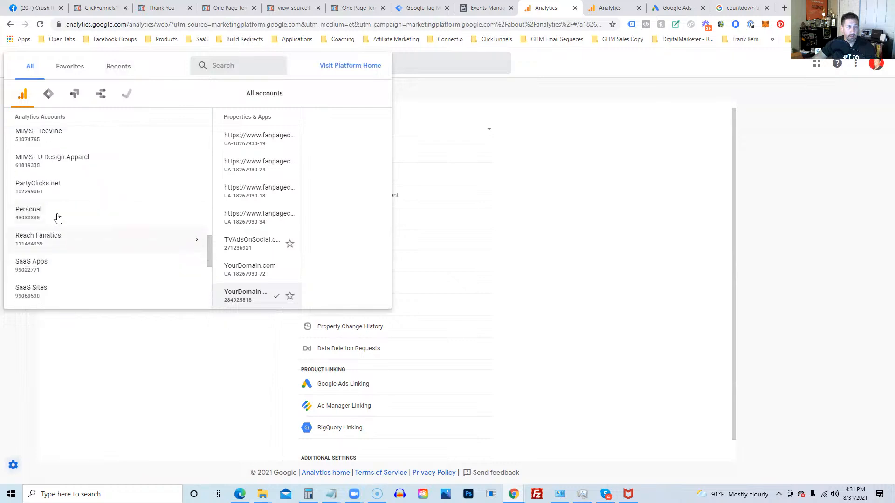
scroll(53, 194, down, 20)
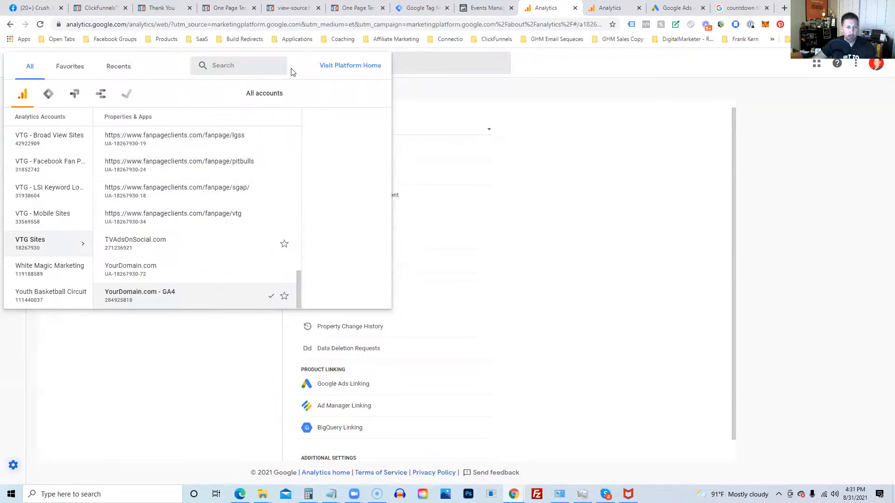
click(438, 115)
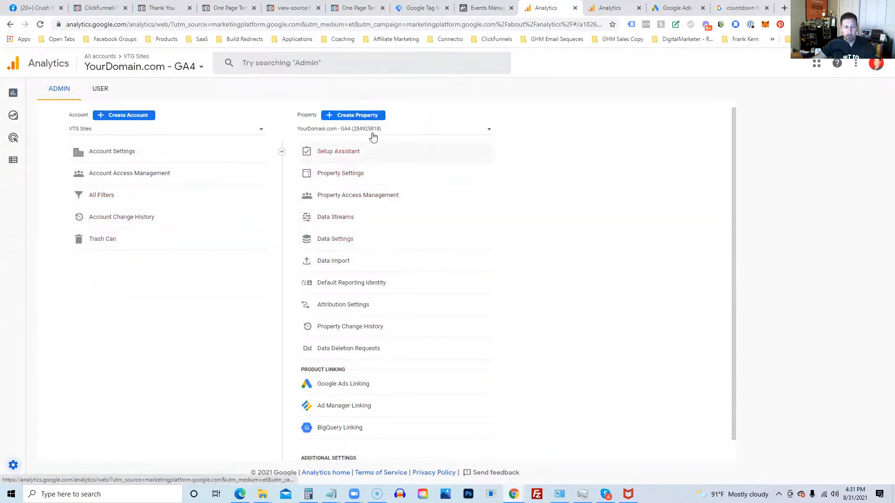
click(326, 219)
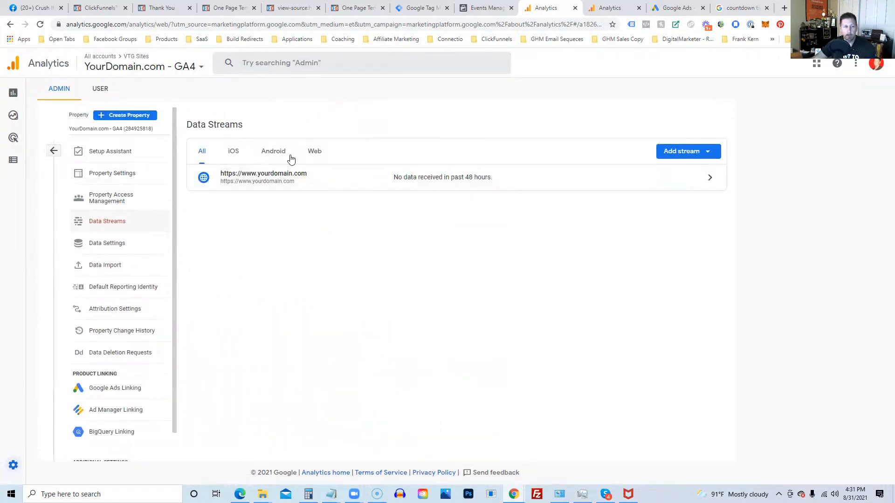
click(297, 180)
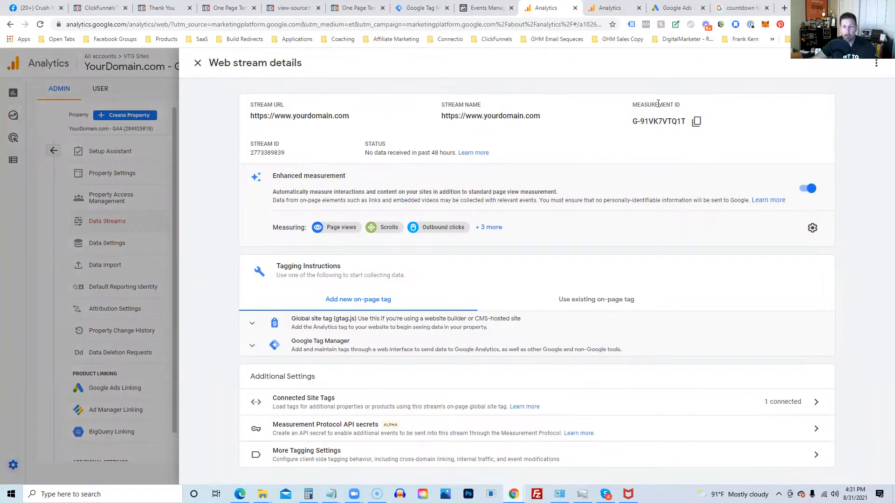
drag(634, 121, 683, 118)
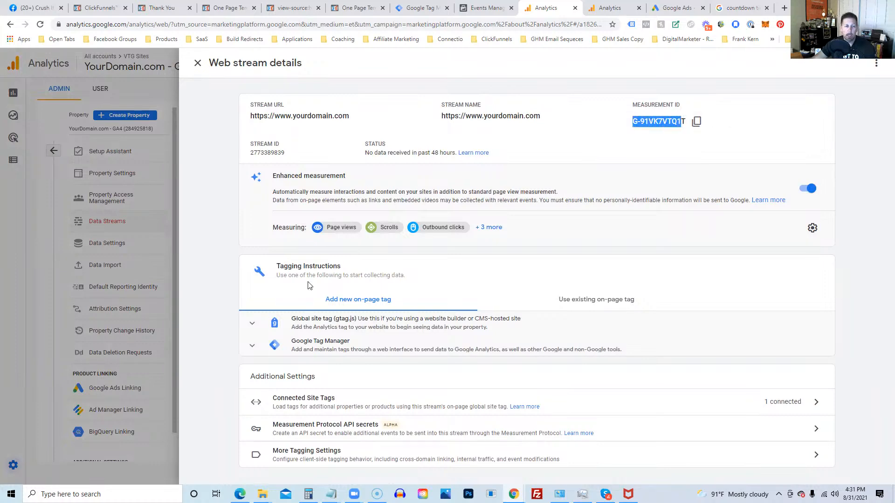
click(333, 401)
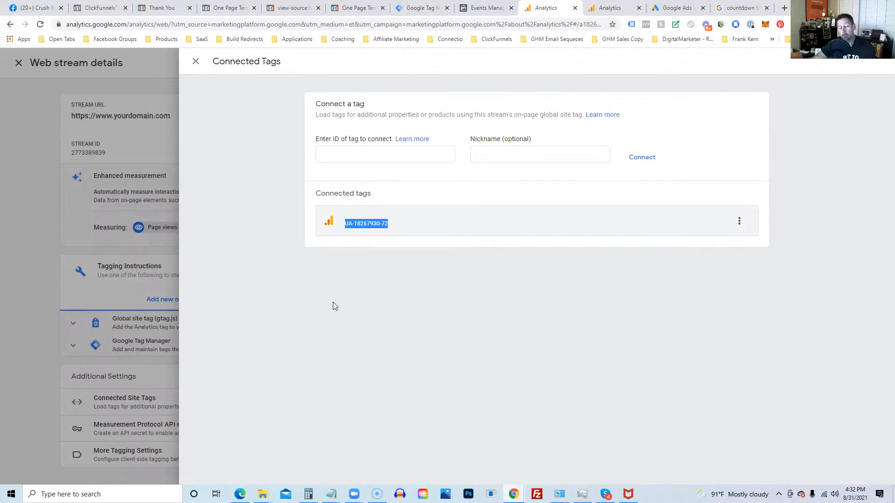
click(196, 61)
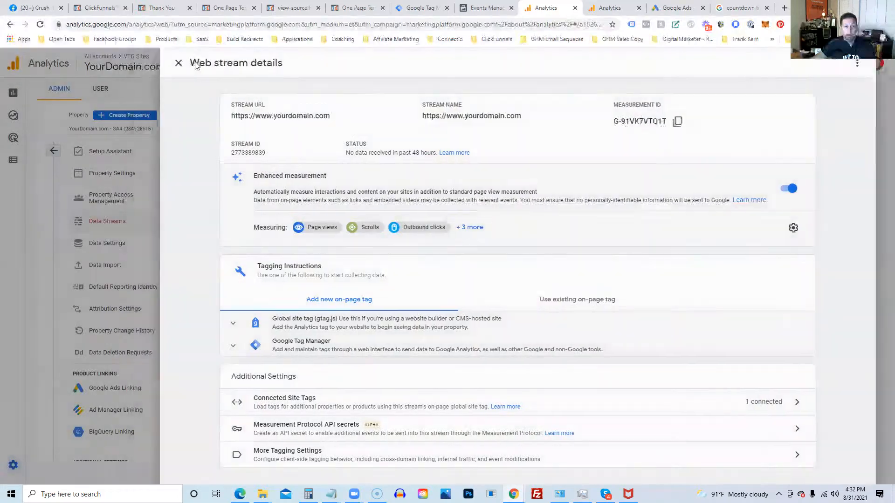
click(197, 63)
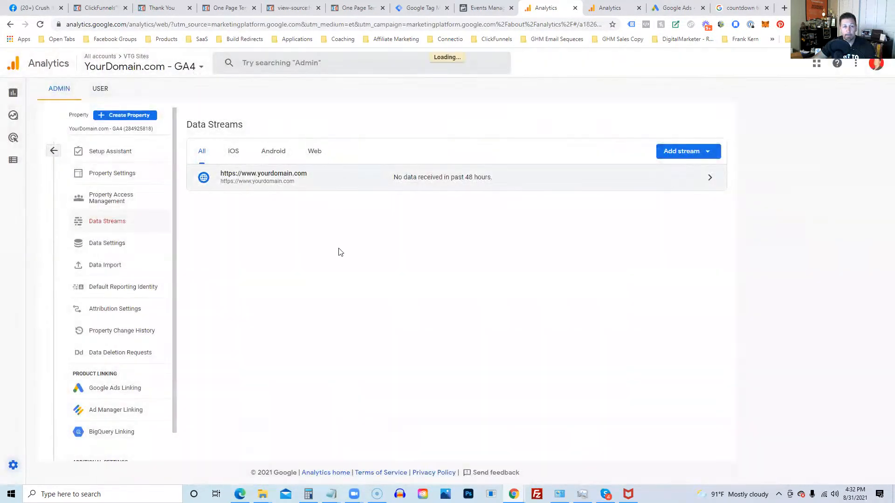